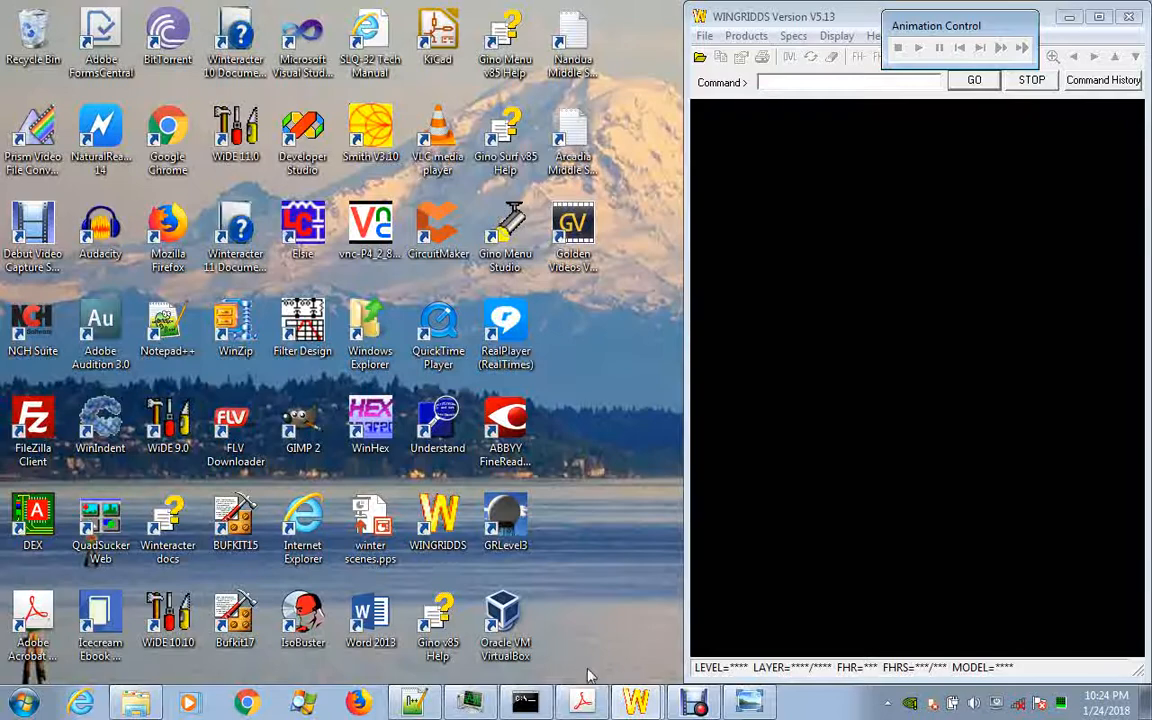
- Switch to the WINGRIDDS Users Guide PDF and go to the "Select Area for Gridded Data Set" section on page 35
click(583, 705)
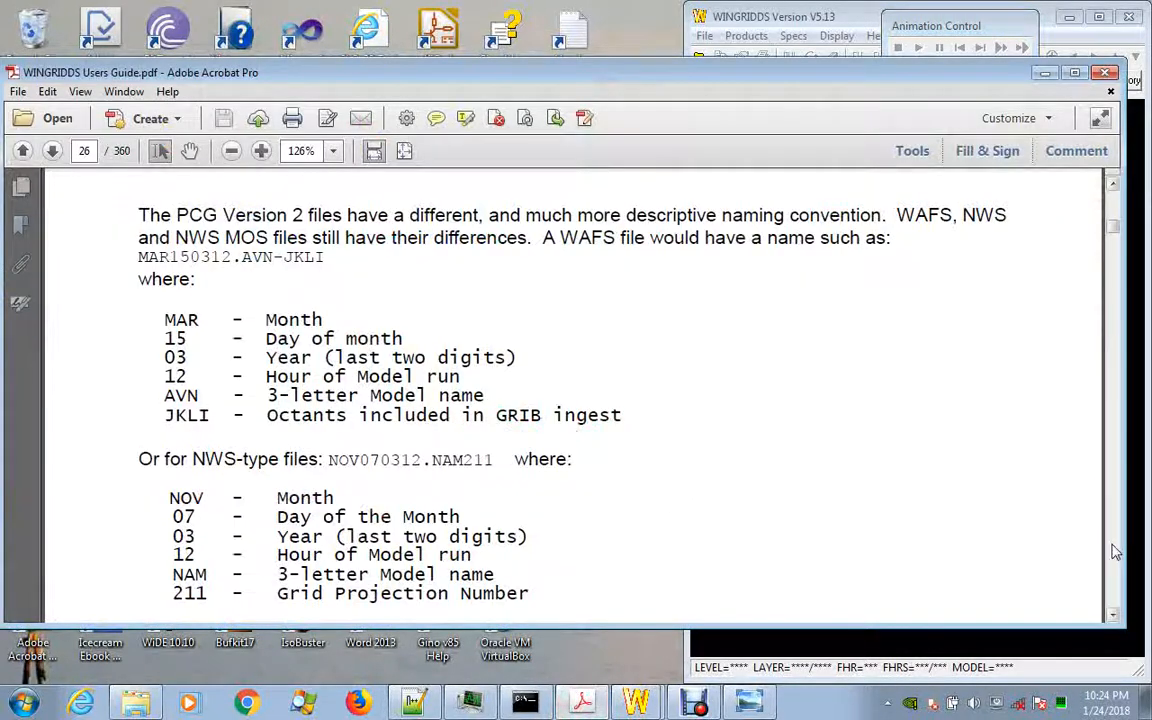
scroll(1116, 552, down, 15)
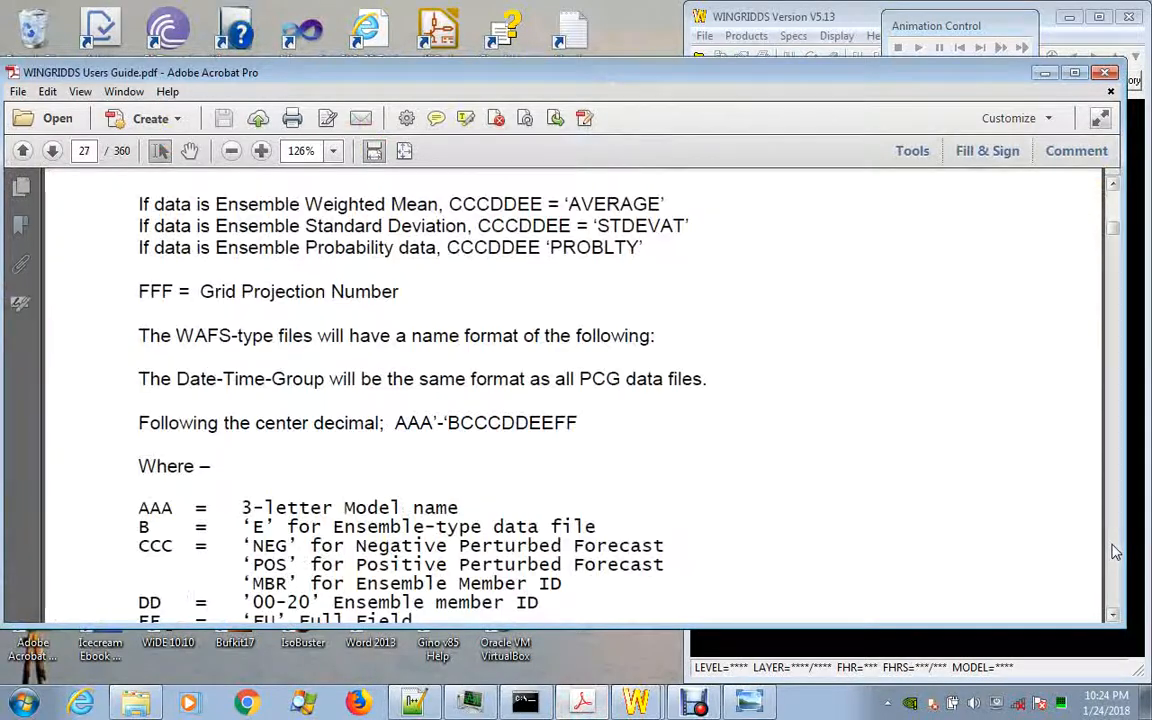
scroll(1116, 552, down, 20)
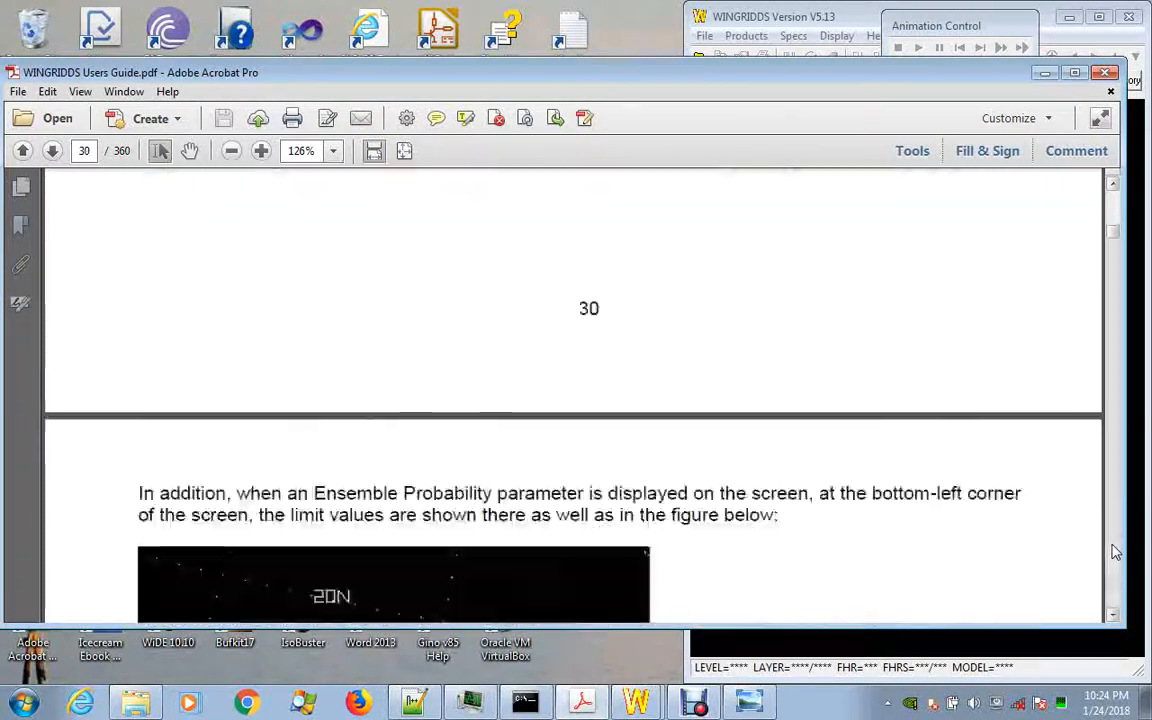
scroll(1116, 552, down, 15)
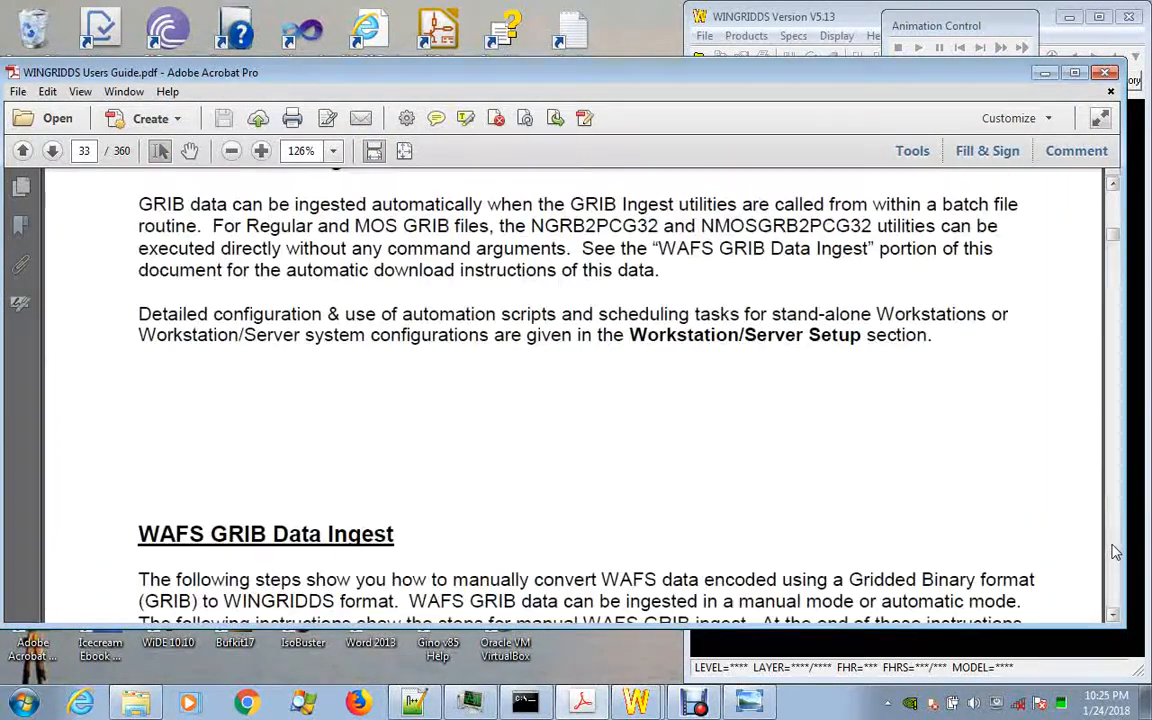
scroll(1116, 552, down, 15)
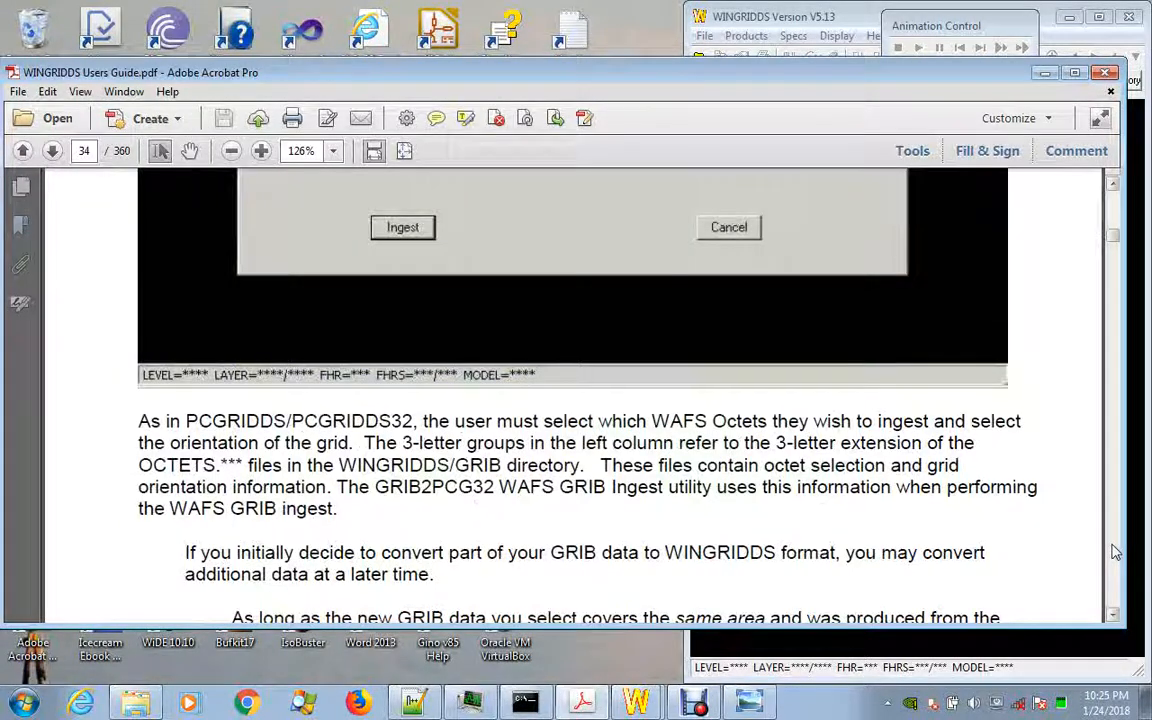
scroll(1116, 552, down, 5)
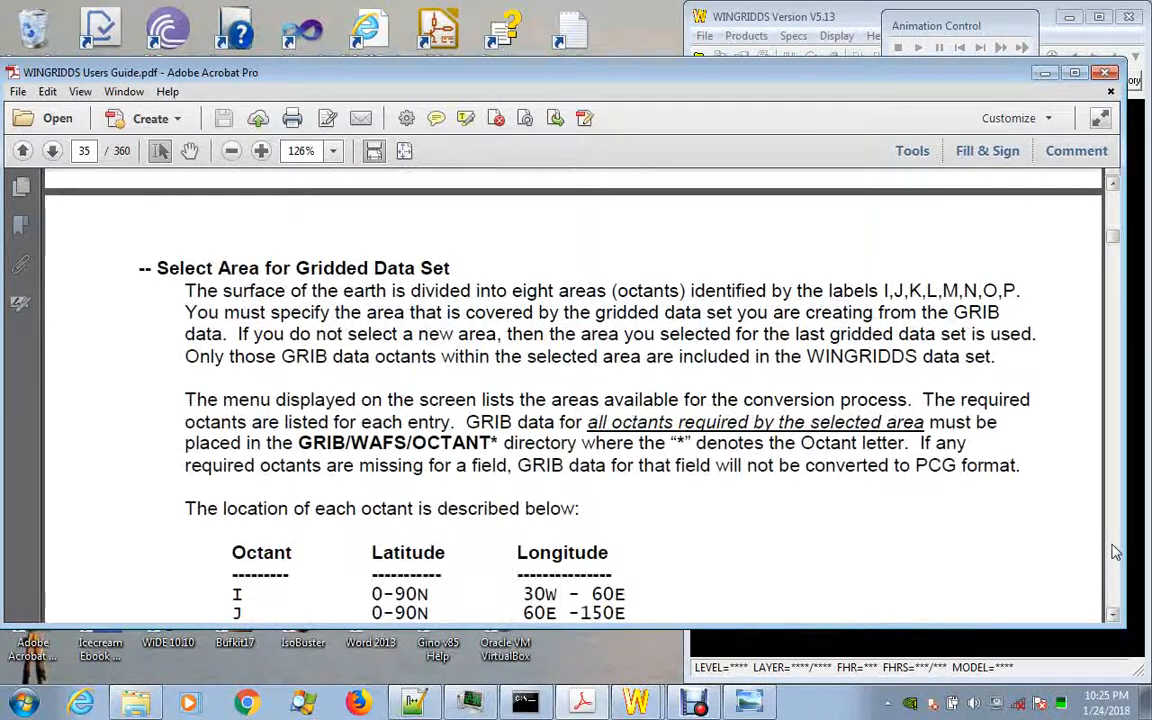
- Read the gridded data area selection instructions and the table of octant latitudes and longitudes
scroll(945, 558, down, 4)
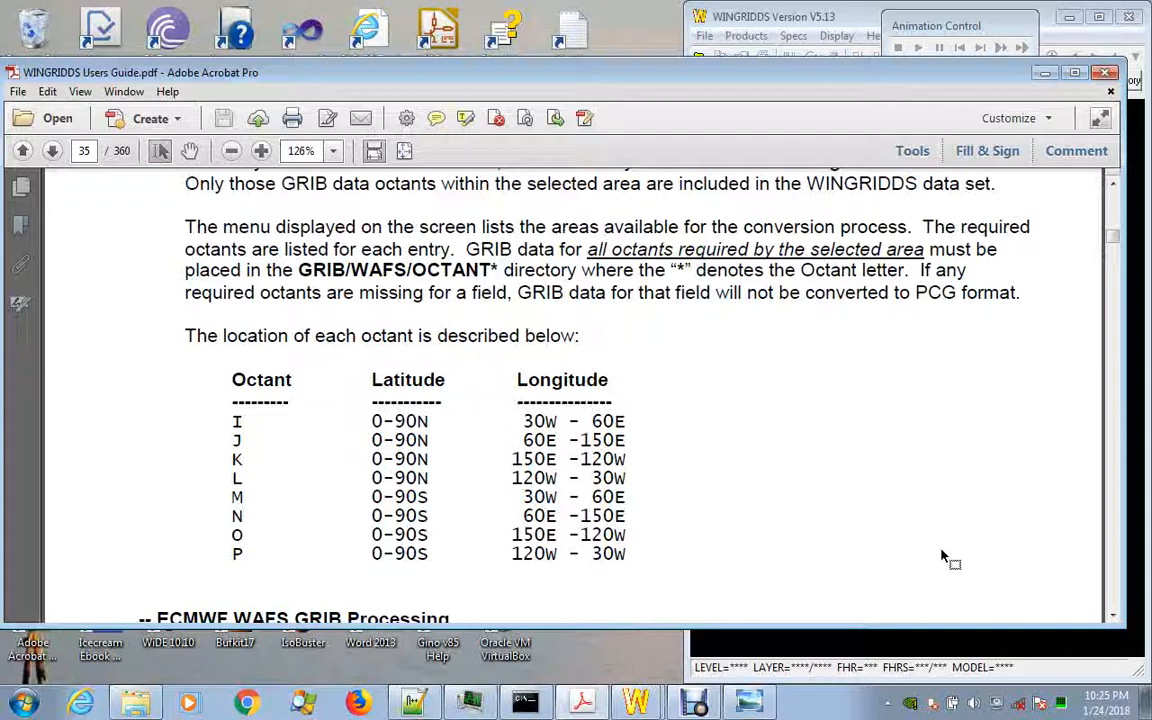
scroll(944, 558, up, 5)
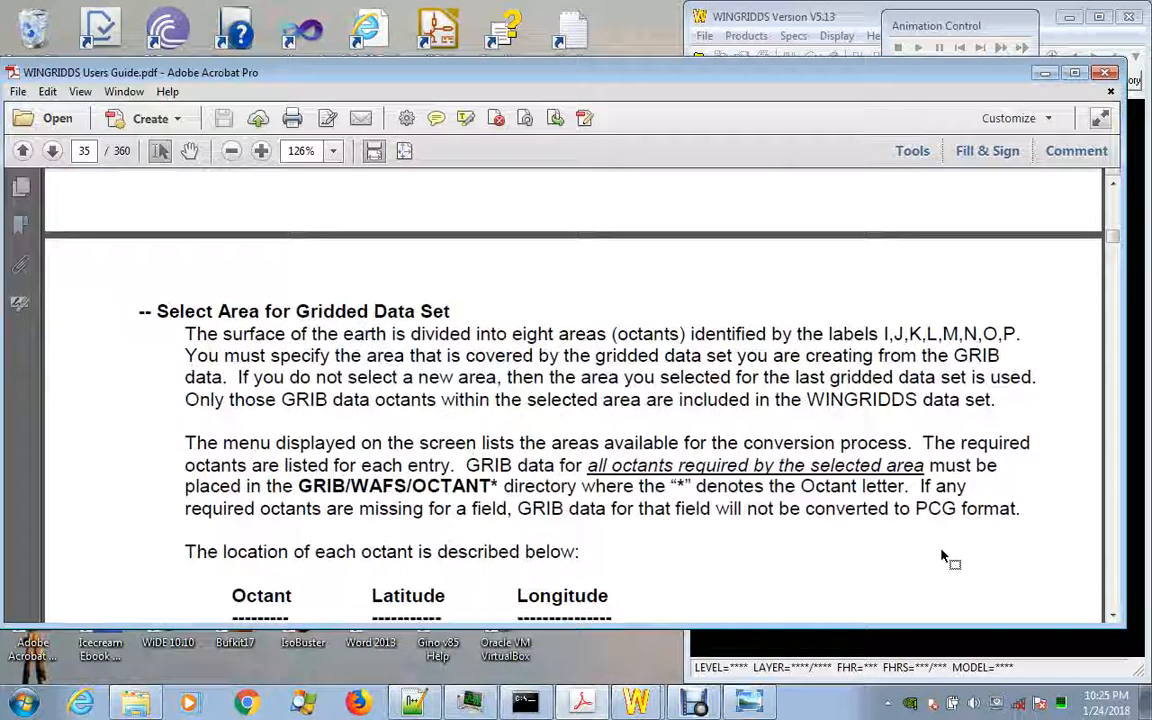
scroll(944, 558, down, 2)
scroll(944, 558, down, 1)
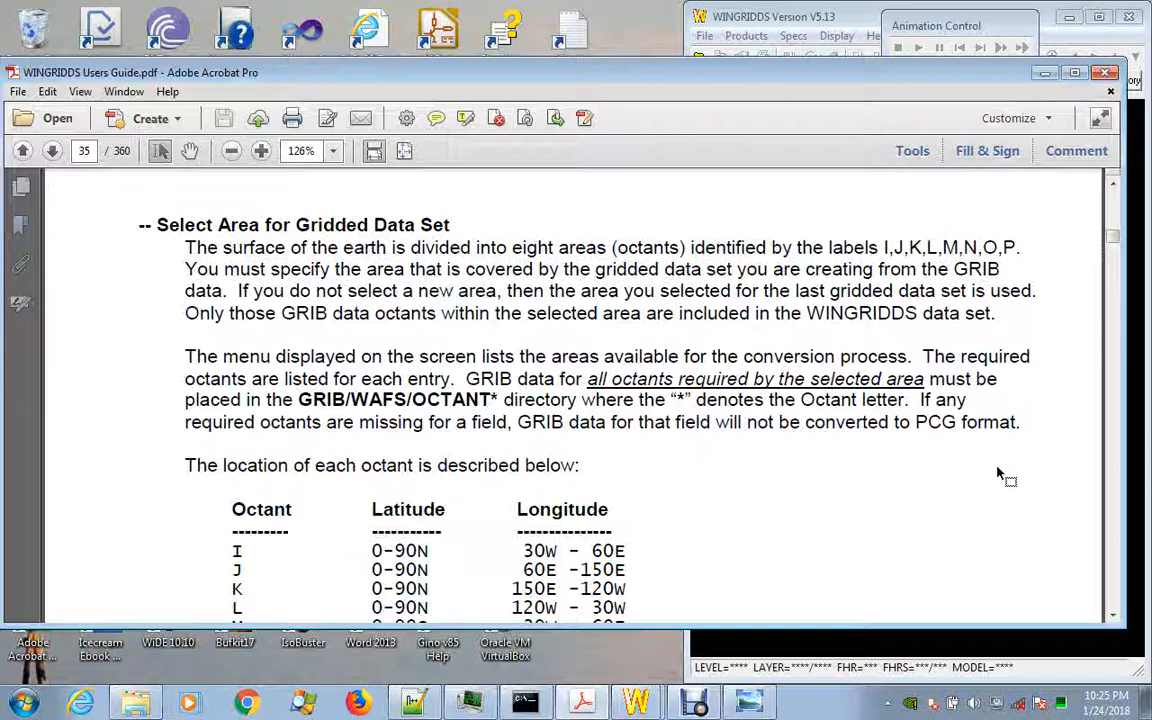
scroll(1000, 474, down, 3)
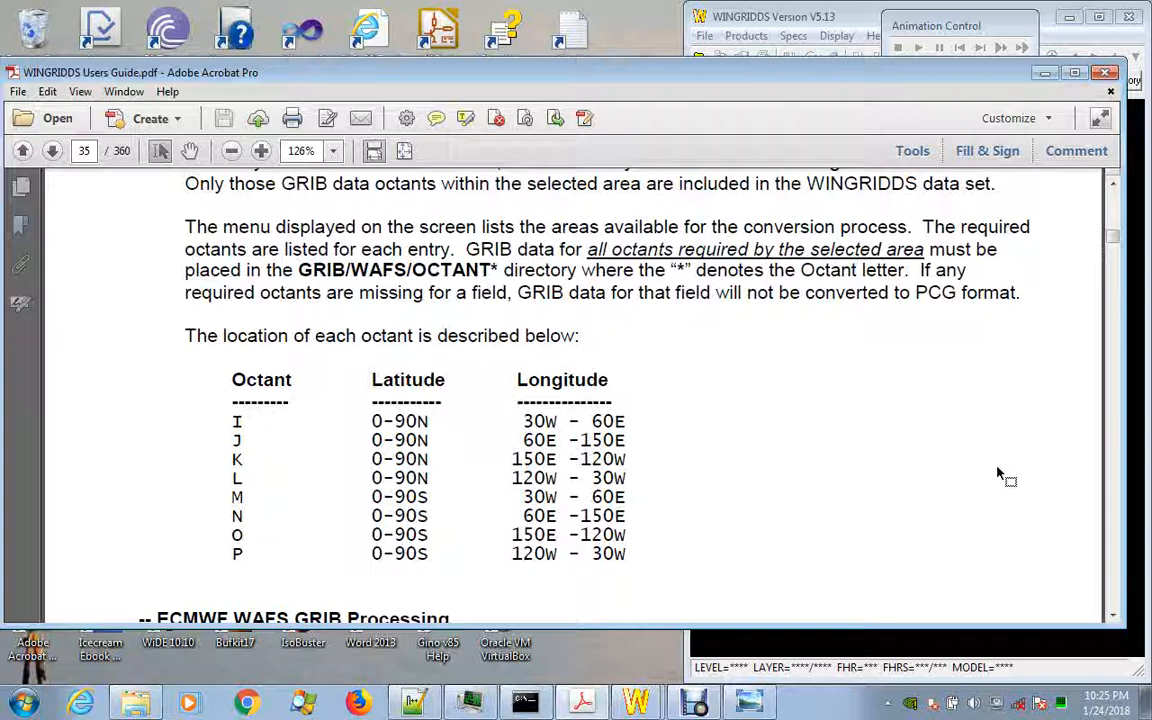
- Compare the WMO and ECMWF WAFS global grid coverage diagrams on page 36 of the guide
scroll(997, 474, down, 10)
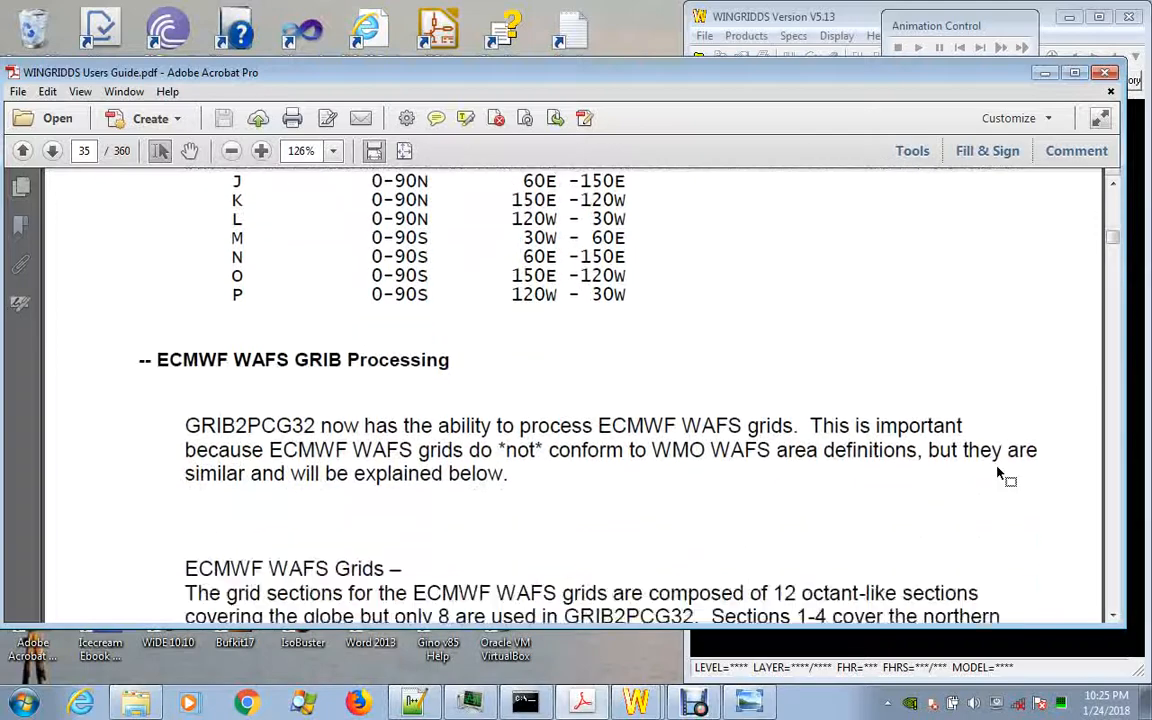
scroll(997, 474, down, 10)
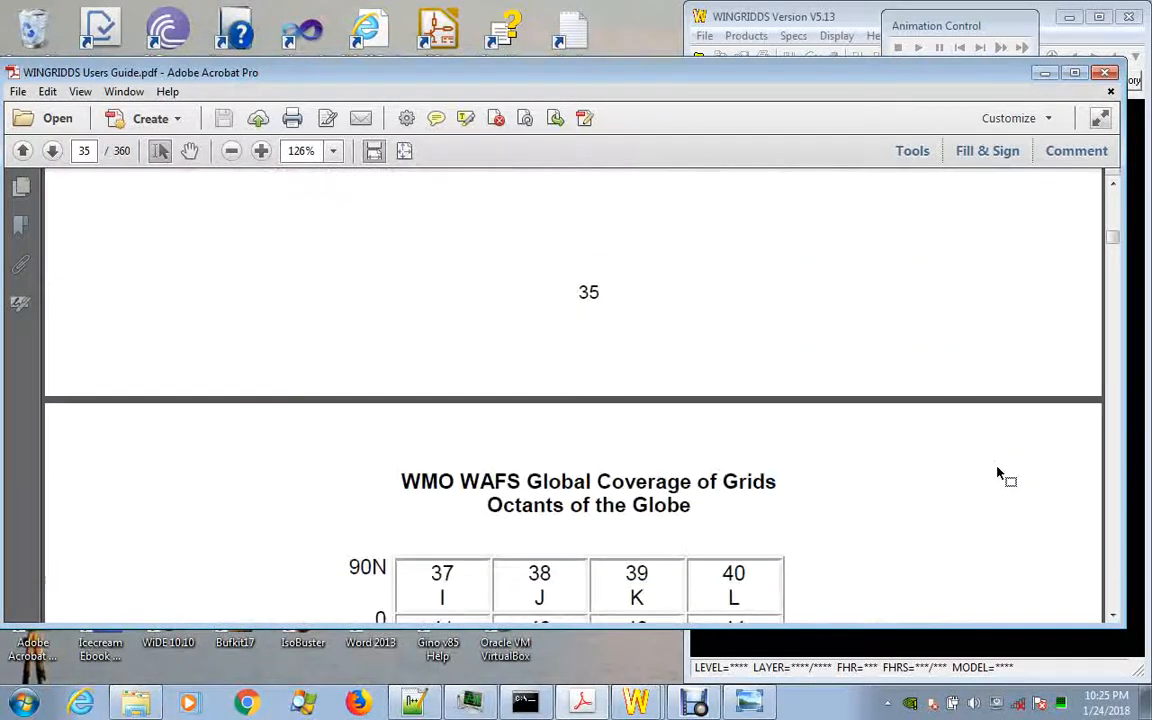
scroll(997, 474, down, 3)
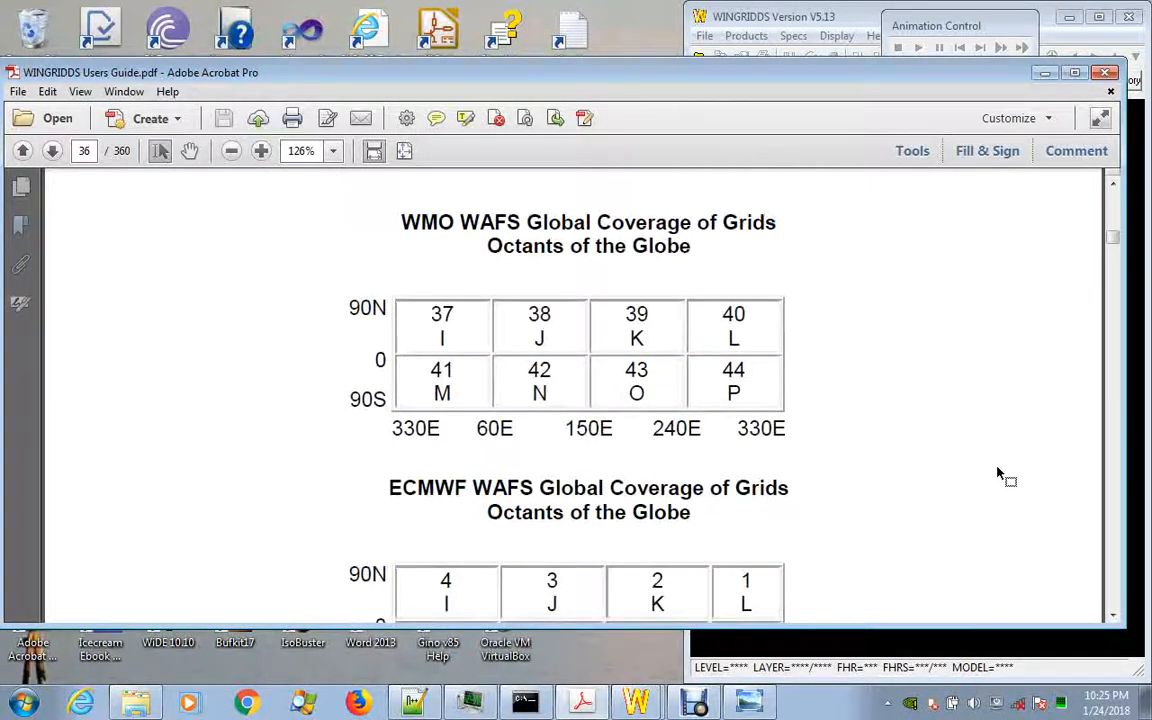
scroll(997, 474, down, 3)
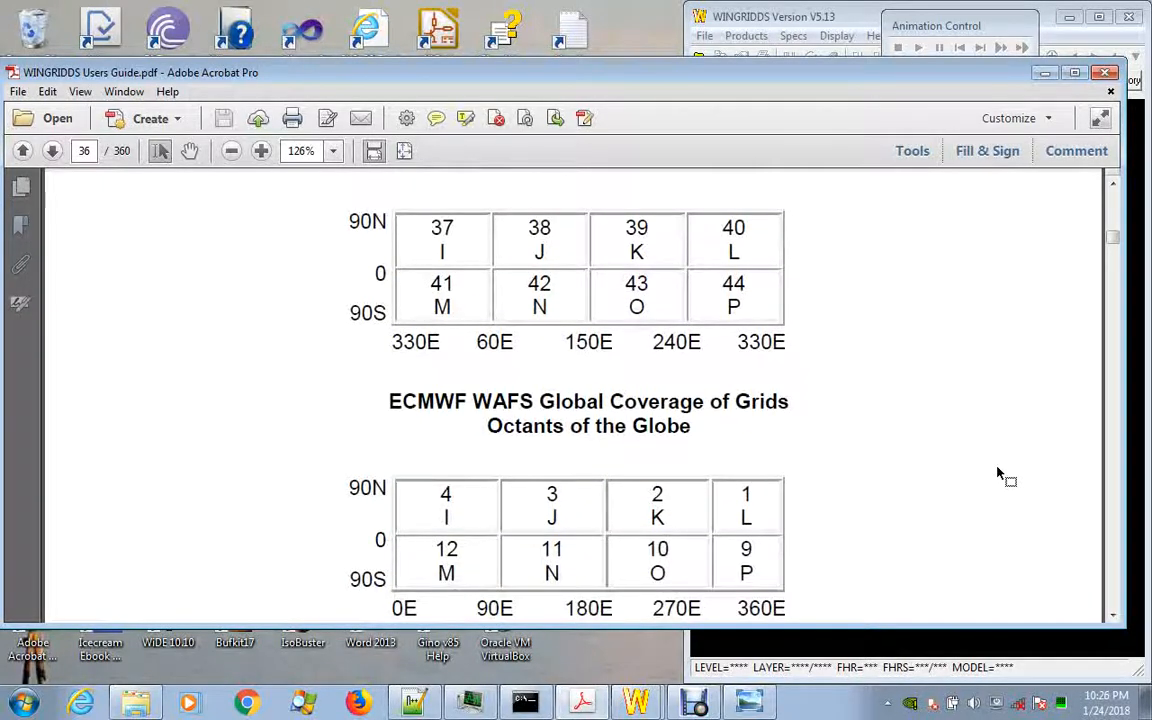
scroll(998, 470, up, 1)
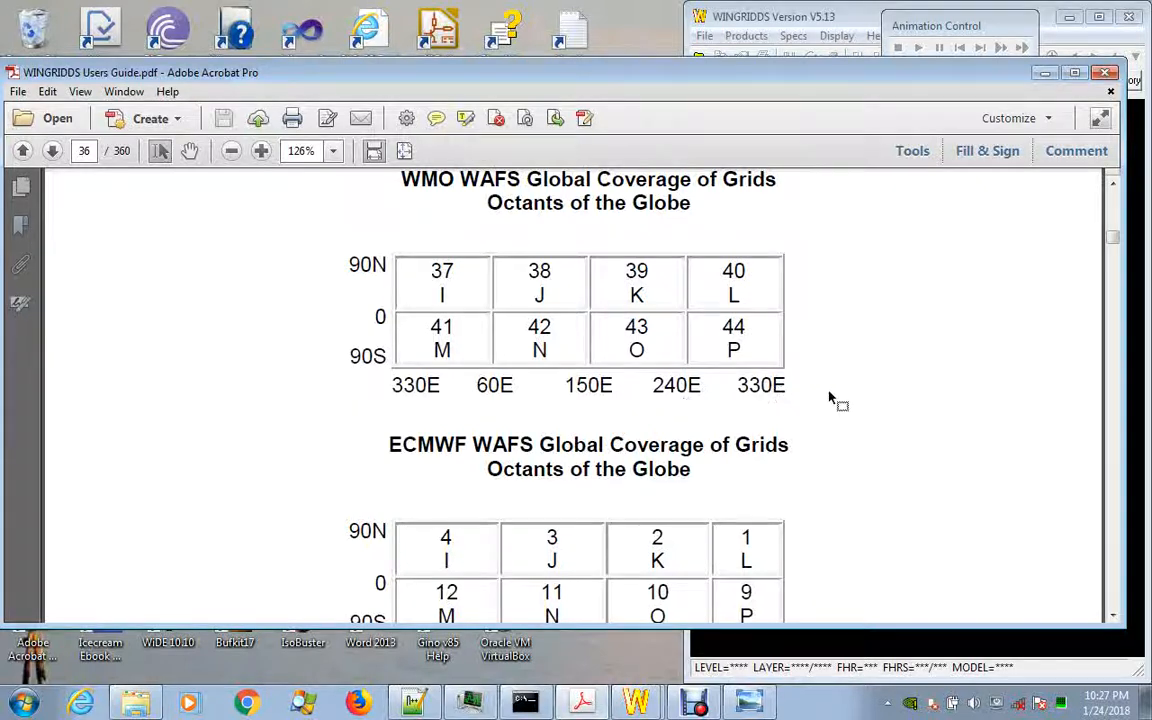
scroll(829, 398, down, 2)
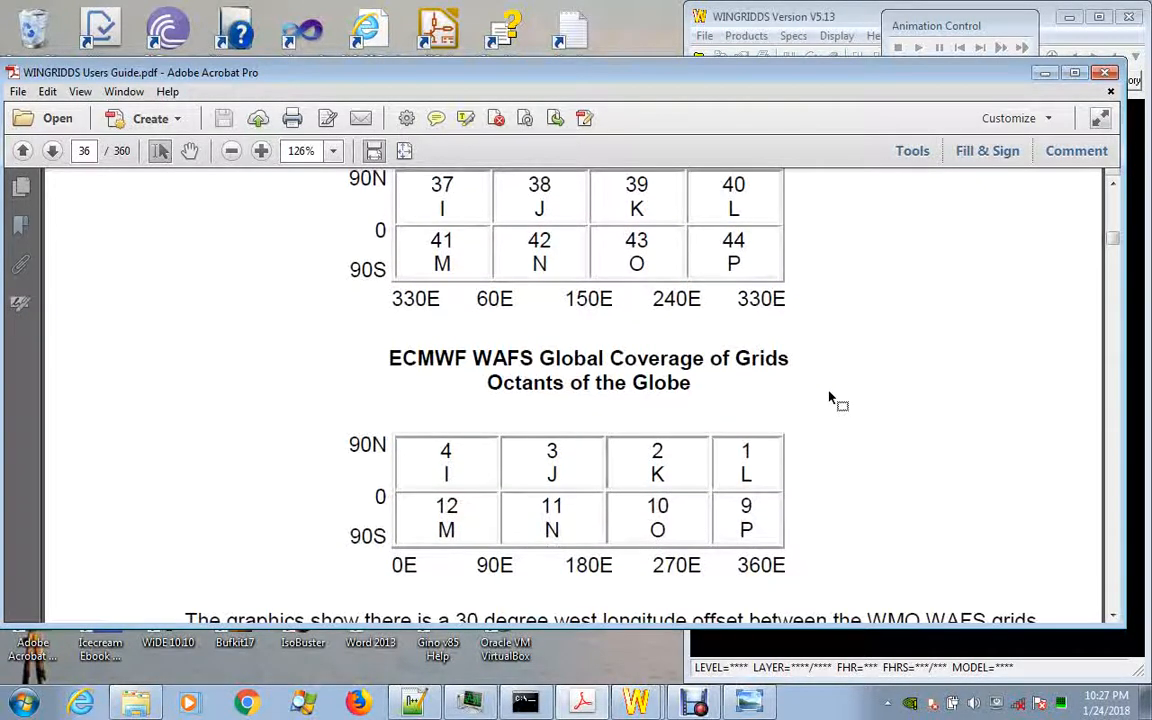
scroll(829, 398, down, 1)
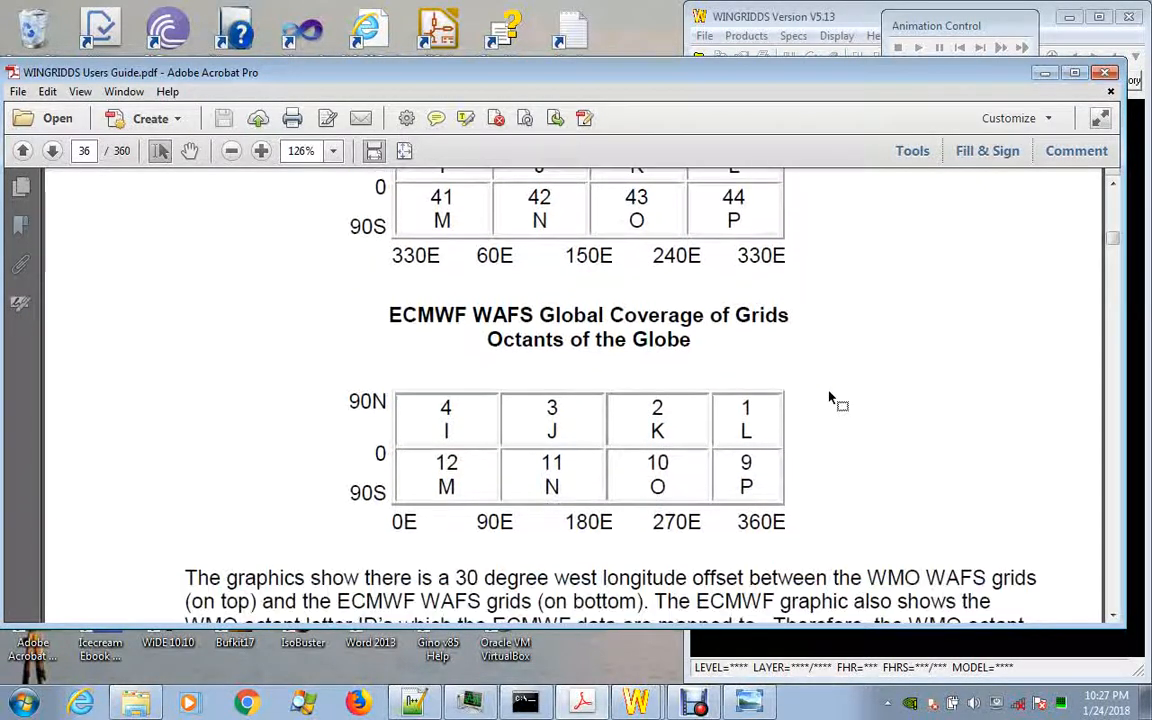
scroll(829, 398, down, 2)
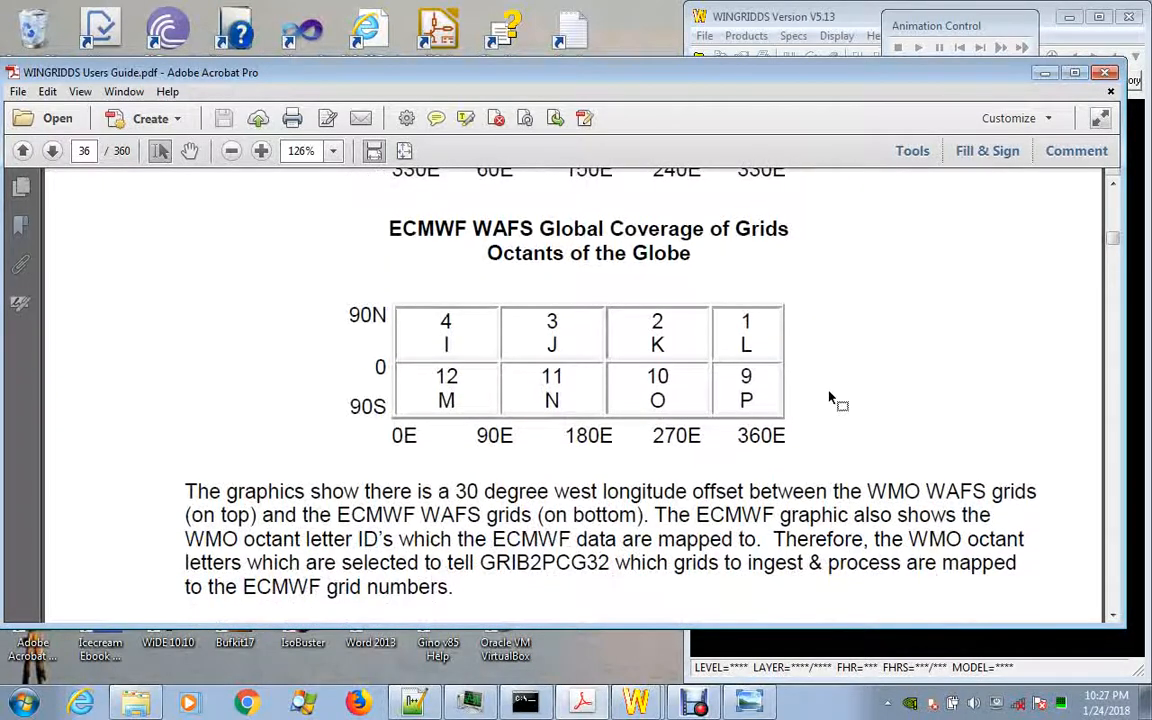
- Read the notes on WMO and ECMWF grid differences and the WAFS GRIB conversion instructions, and minimize the guide
scroll(829, 398, down, 1)
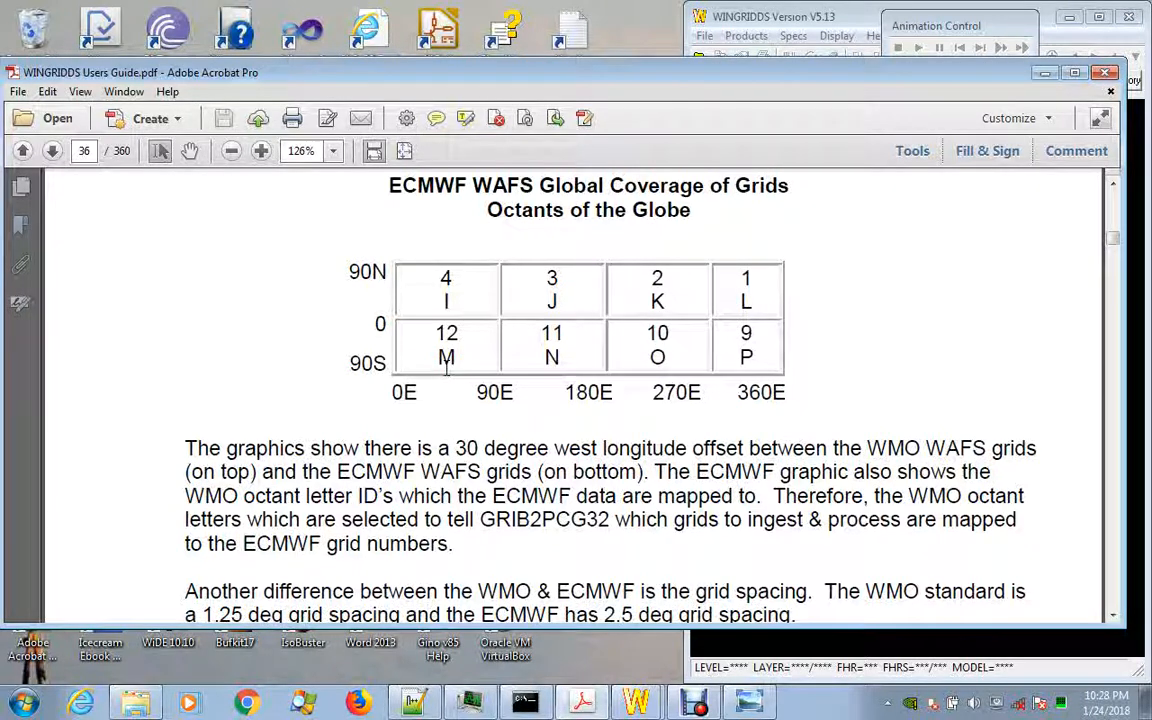
scroll(447, 368, down, 1)
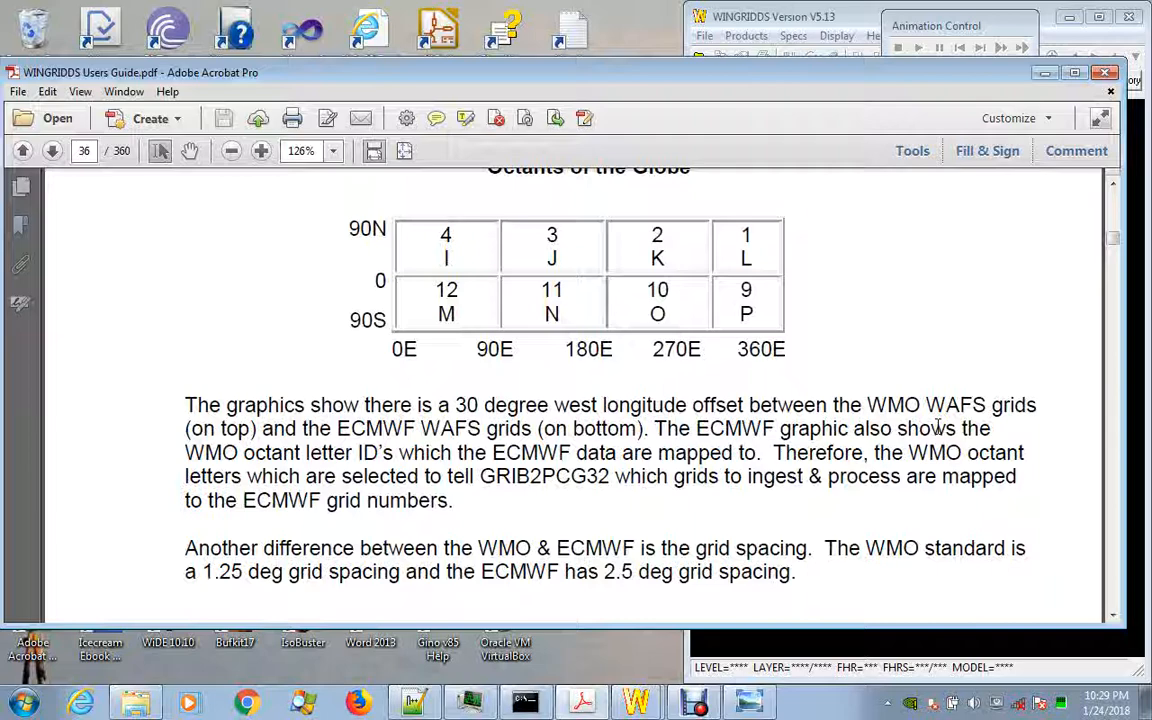
scroll(938, 427, down, 4)
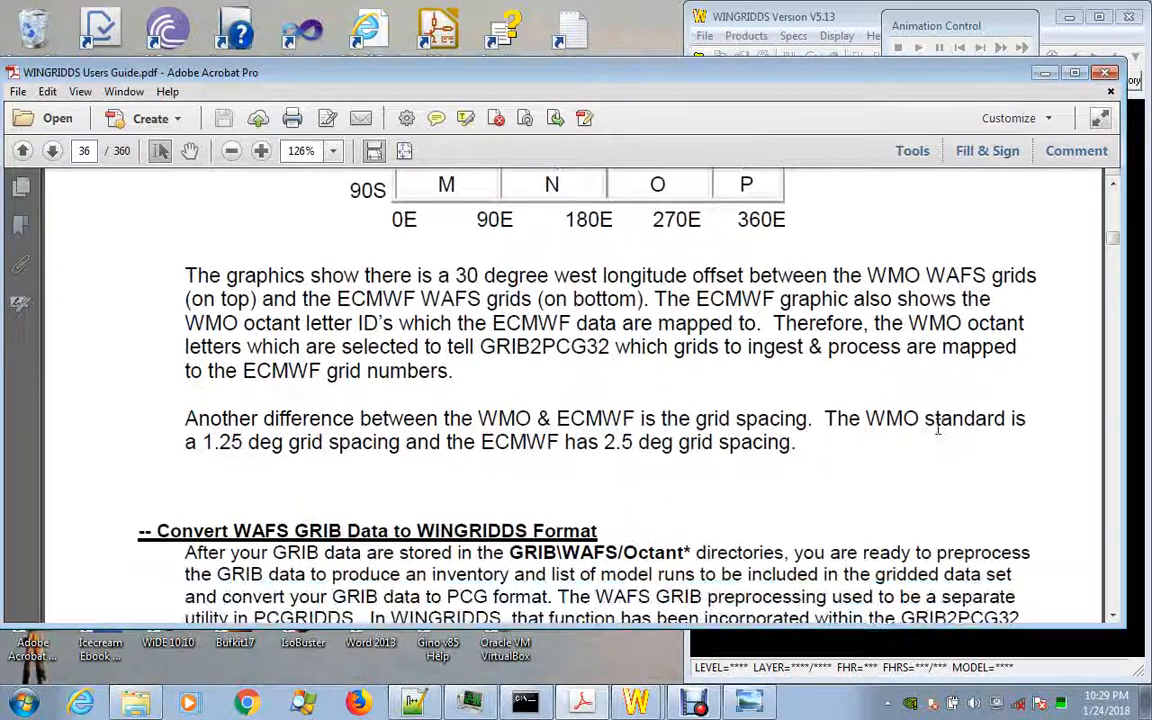
scroll(938, 427, down, 6)
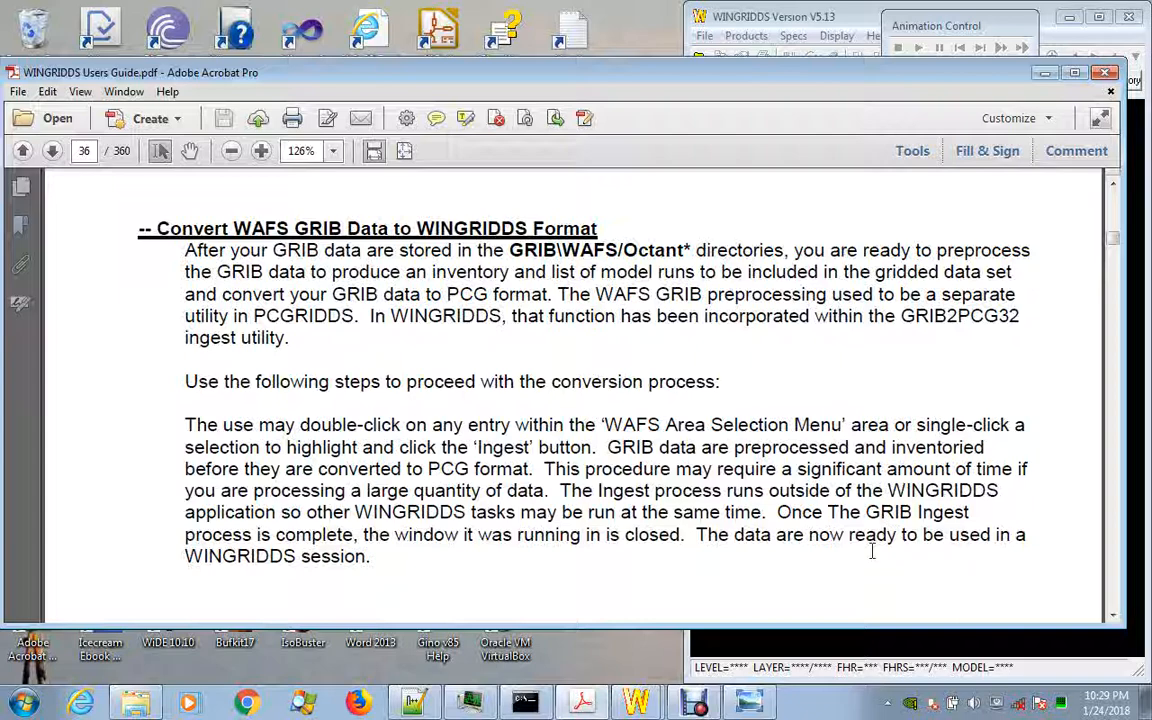
click(1045, 76)
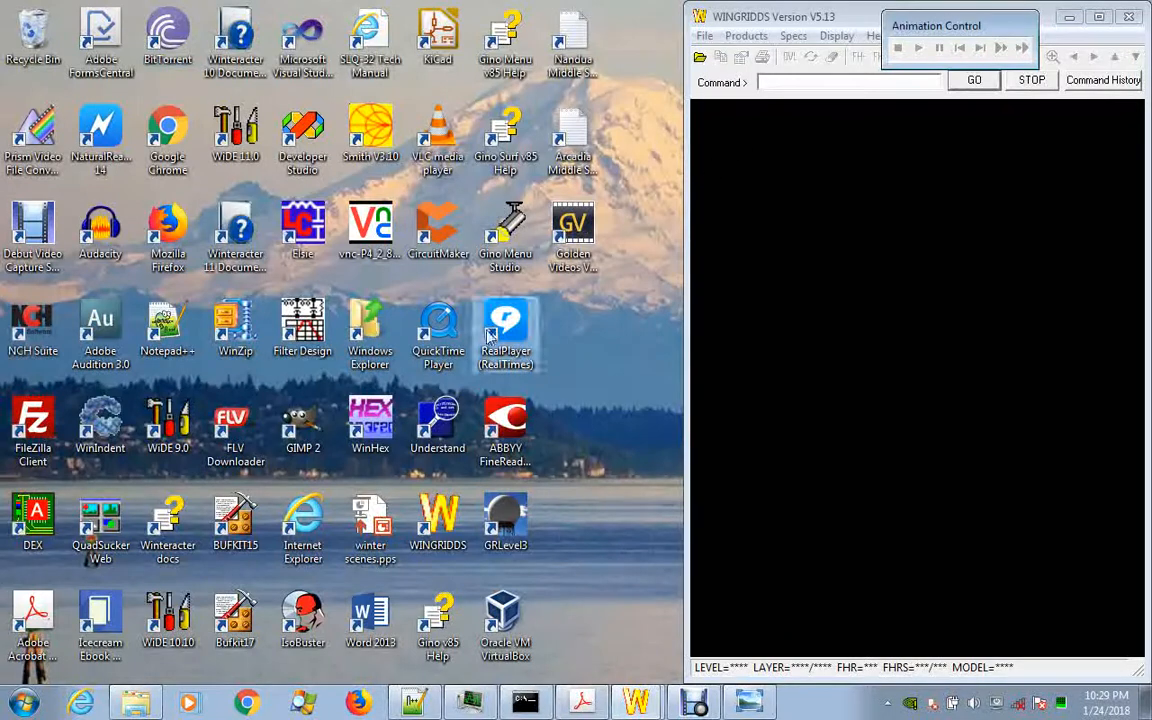
- Open the C:\WINGRIDDS\GRIB\WAFS folder in Windows Explorer and show its full path
click(148, 709)
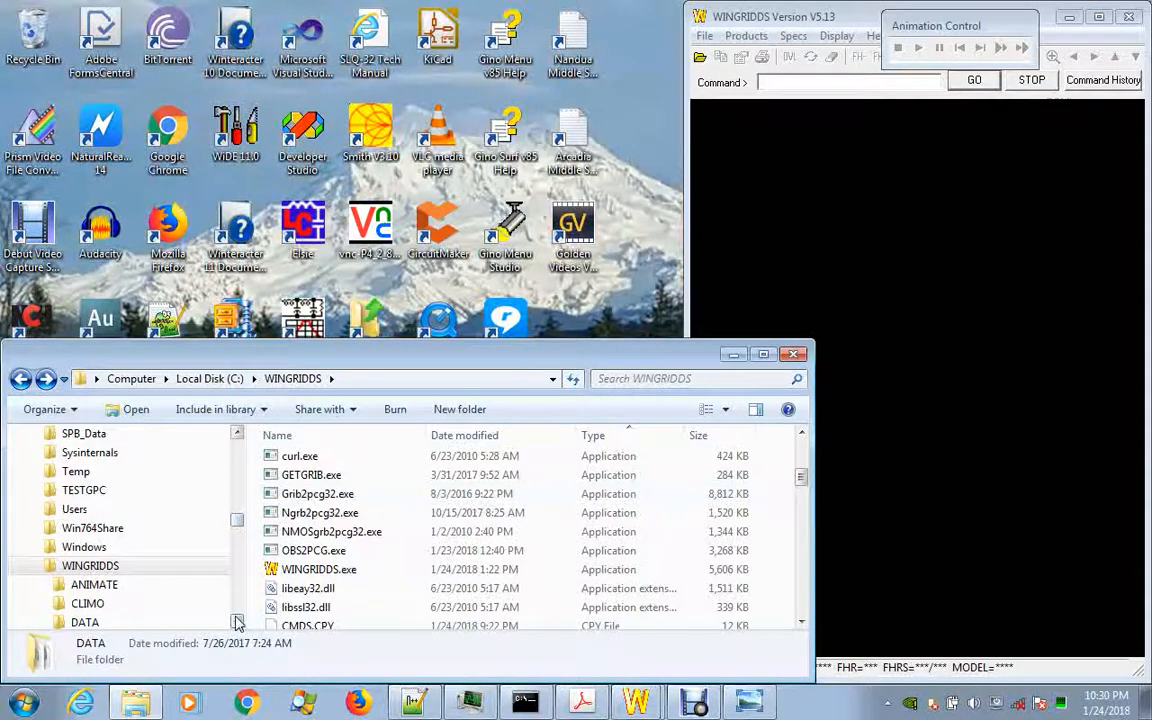
scroll(237, 621, down, 3)
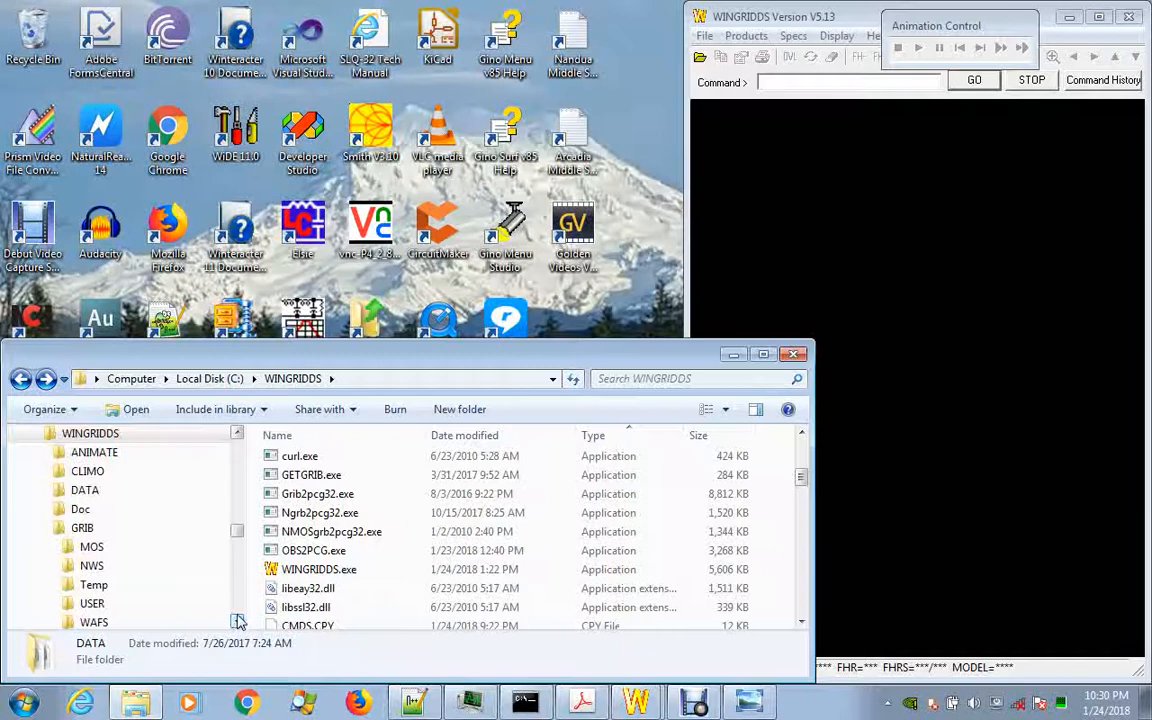
click(237, 621)
click(237, 621)
click(237, 621)
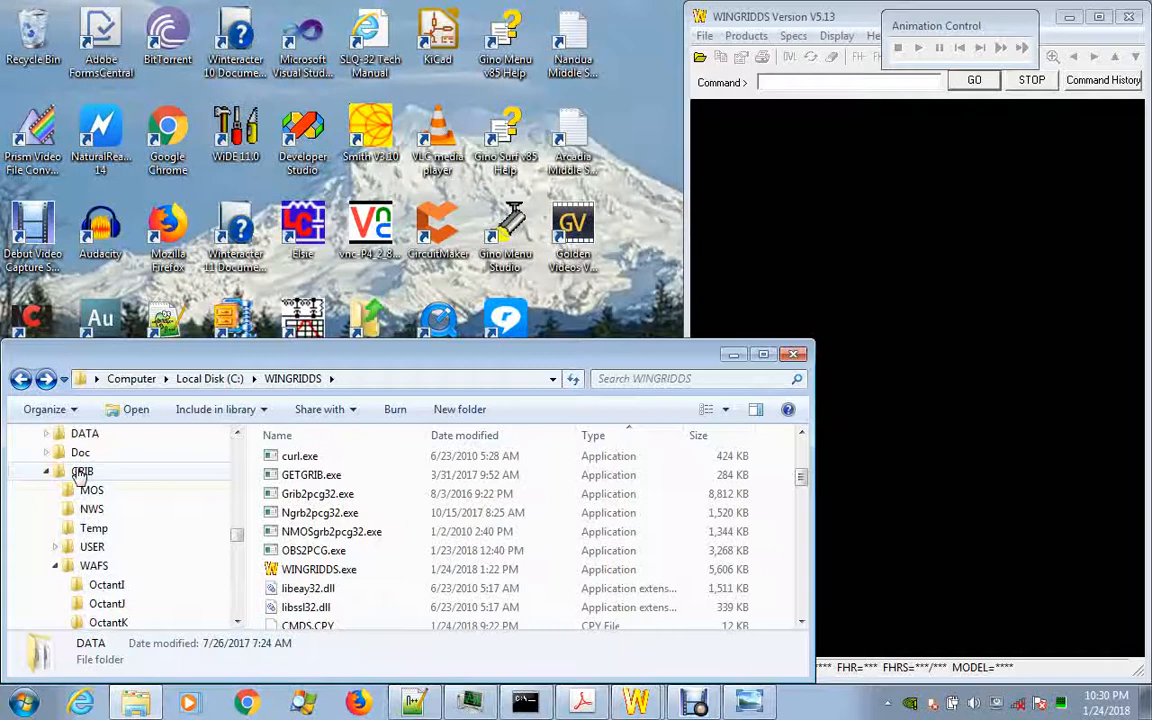
click(97, 567)
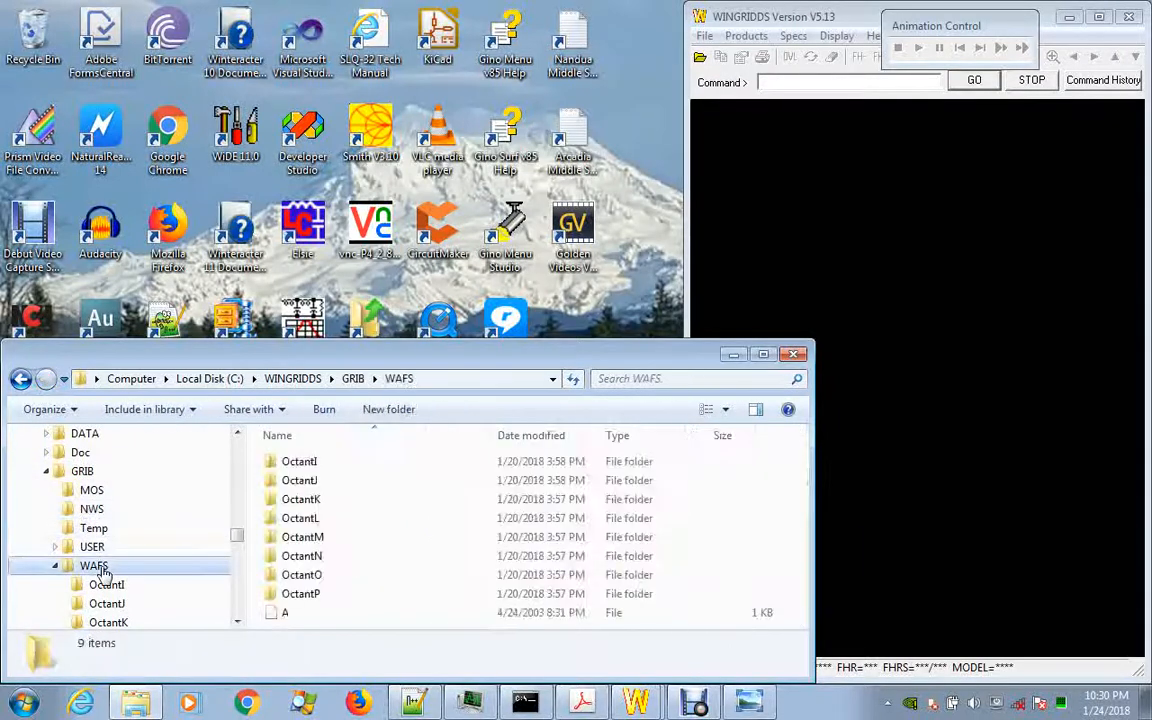
click(462, 381)
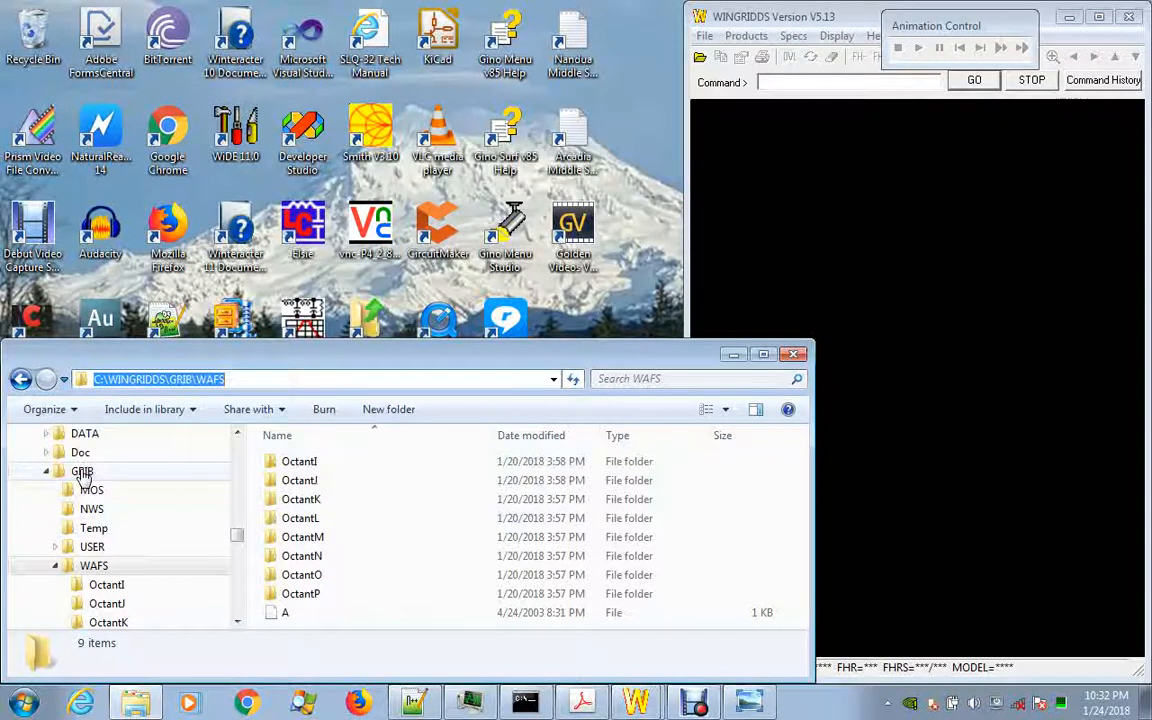
- View the GRIB files in the OctantI, OctantJ and OctantK folders one after another
double_click(280, 463)
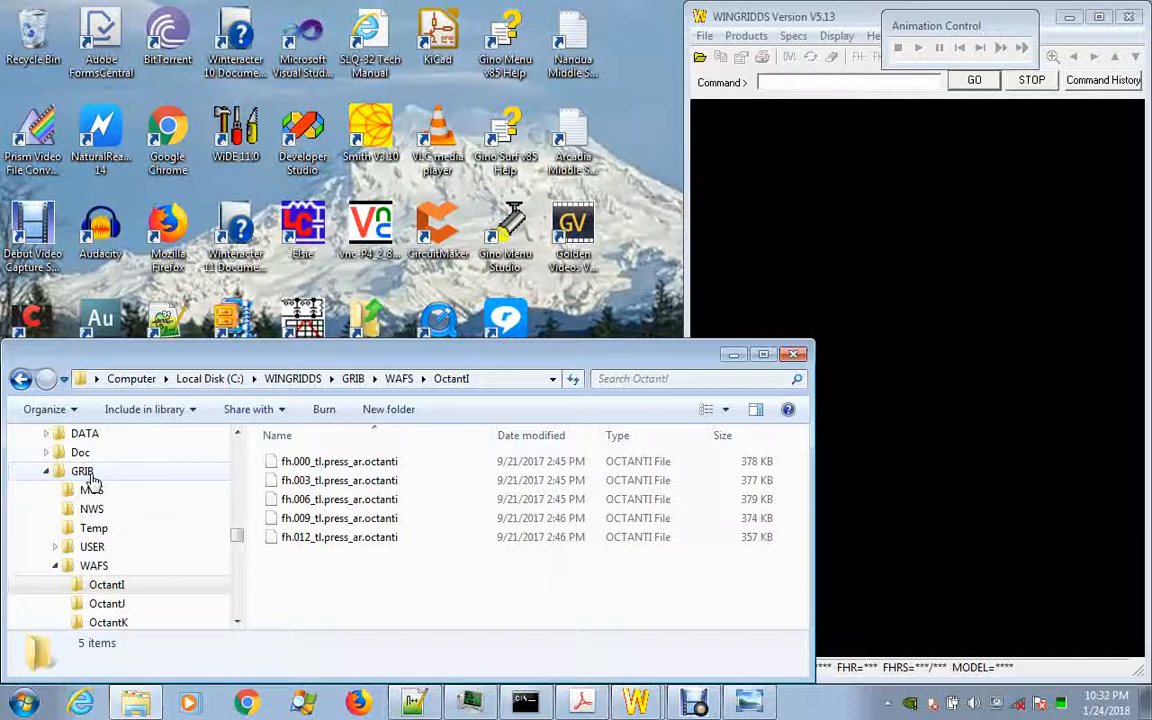
click(136, 612)
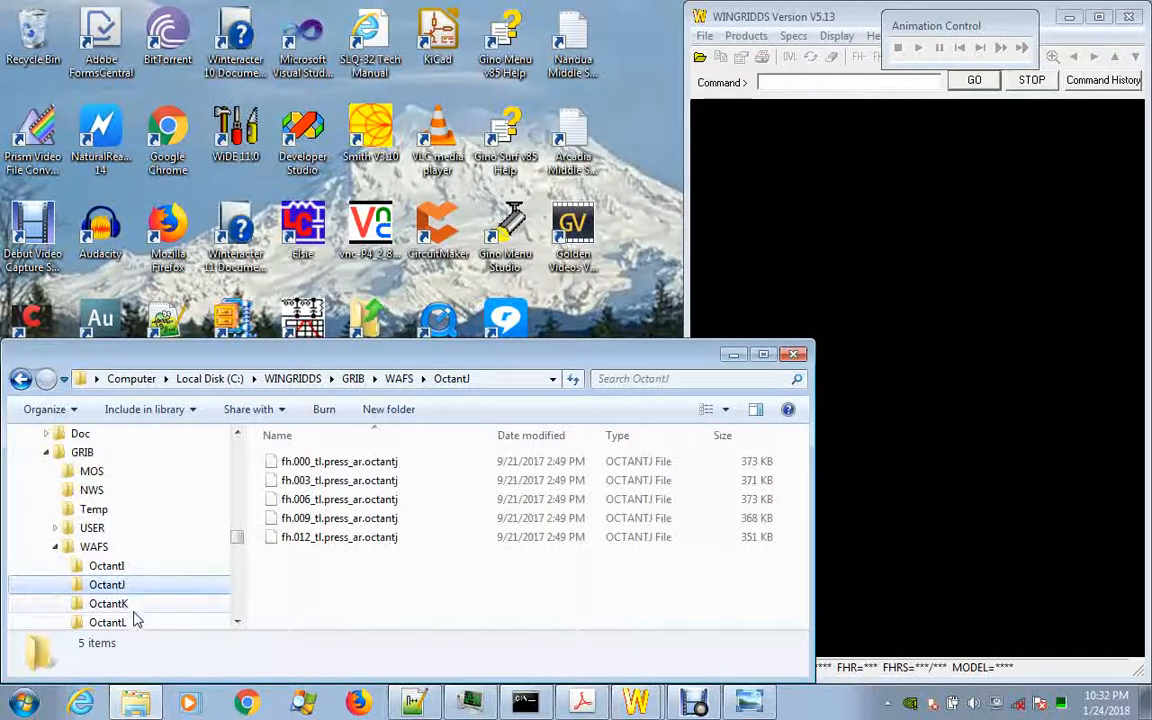
click(132, 606)
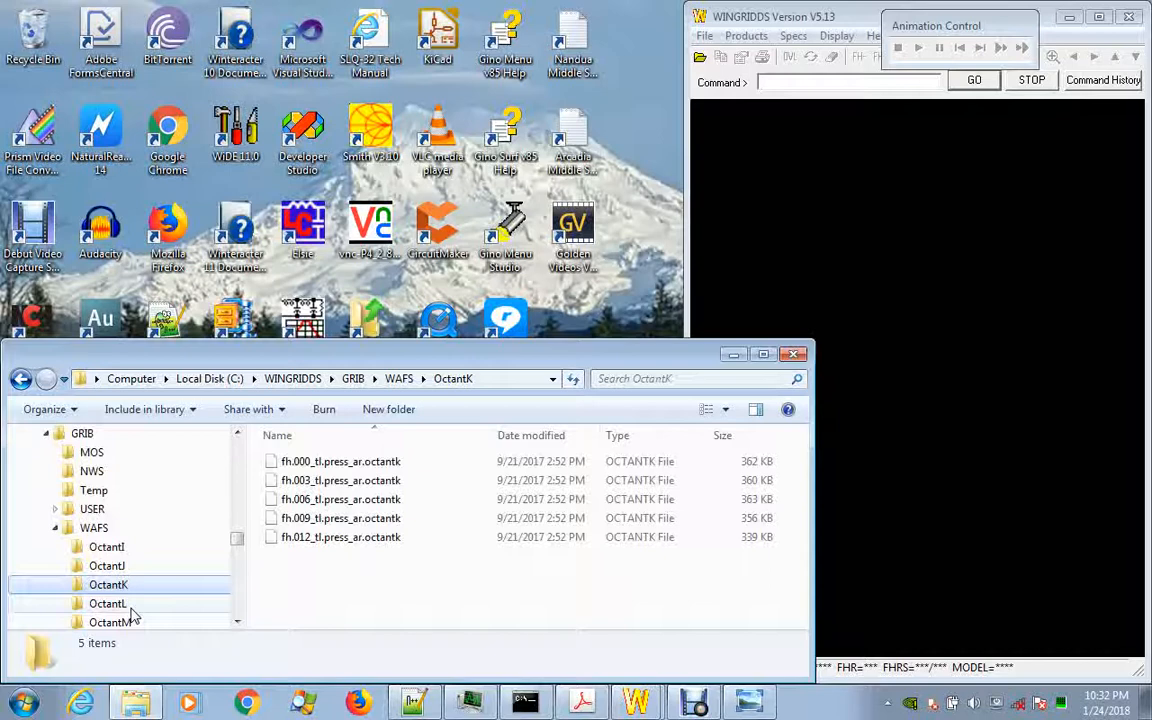
- Open Grib2Parm.dat from the WINGRIDDS GRIB folder in Notepad and look through its parameter definitions
click(95, 437)
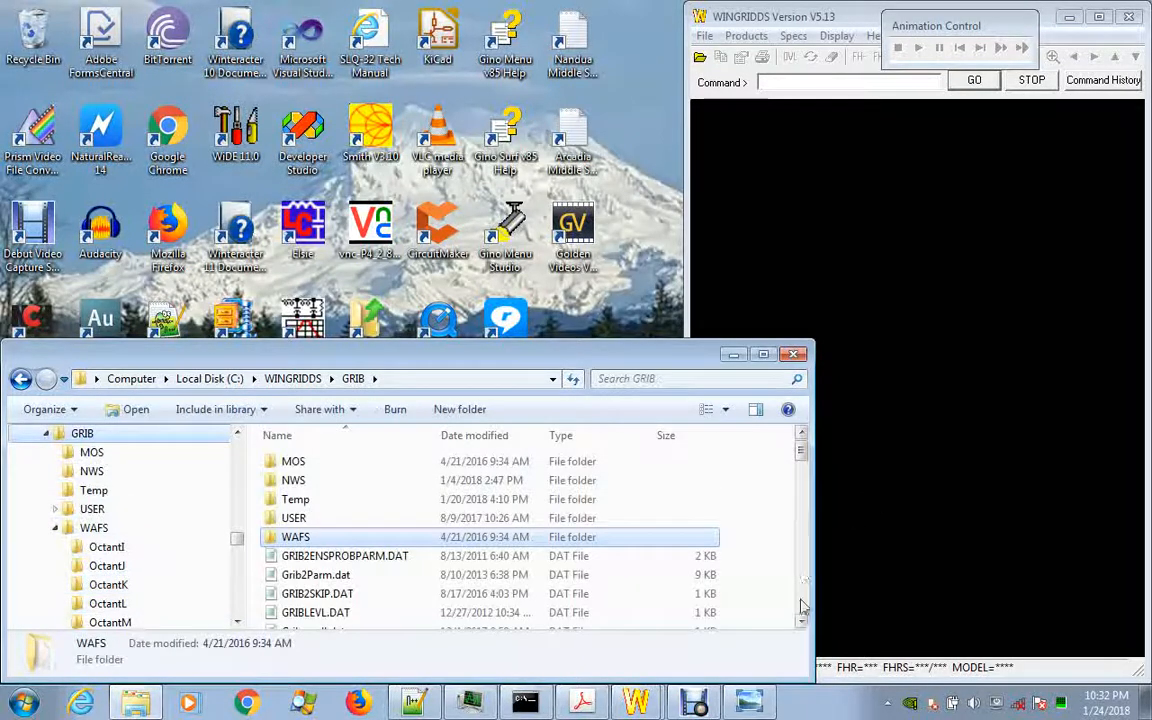
drag(803, 625, 803, 625)
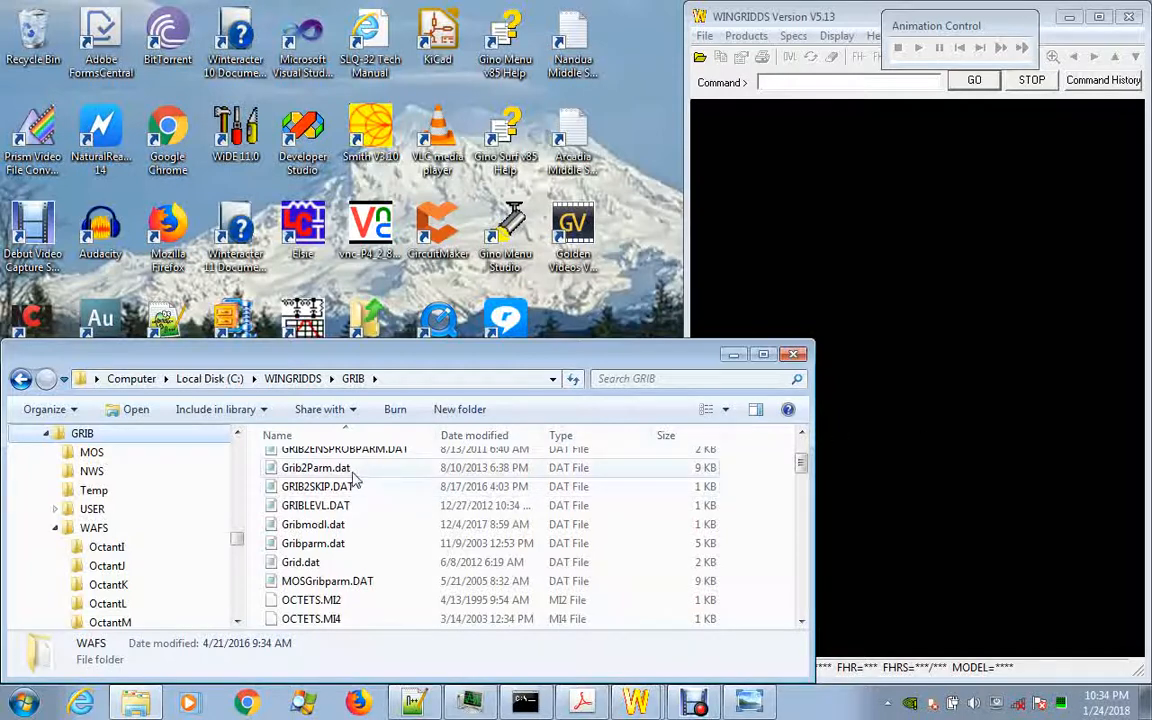
double_click(318, 468)
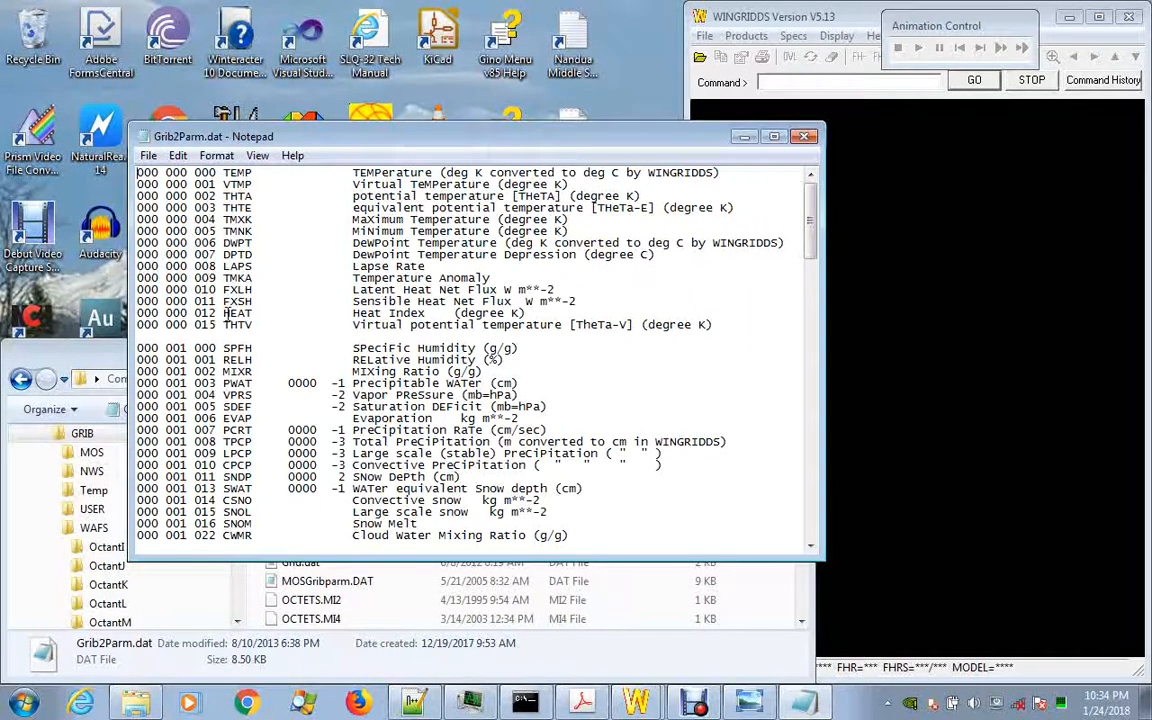
scroll(228, 426, down, 12)
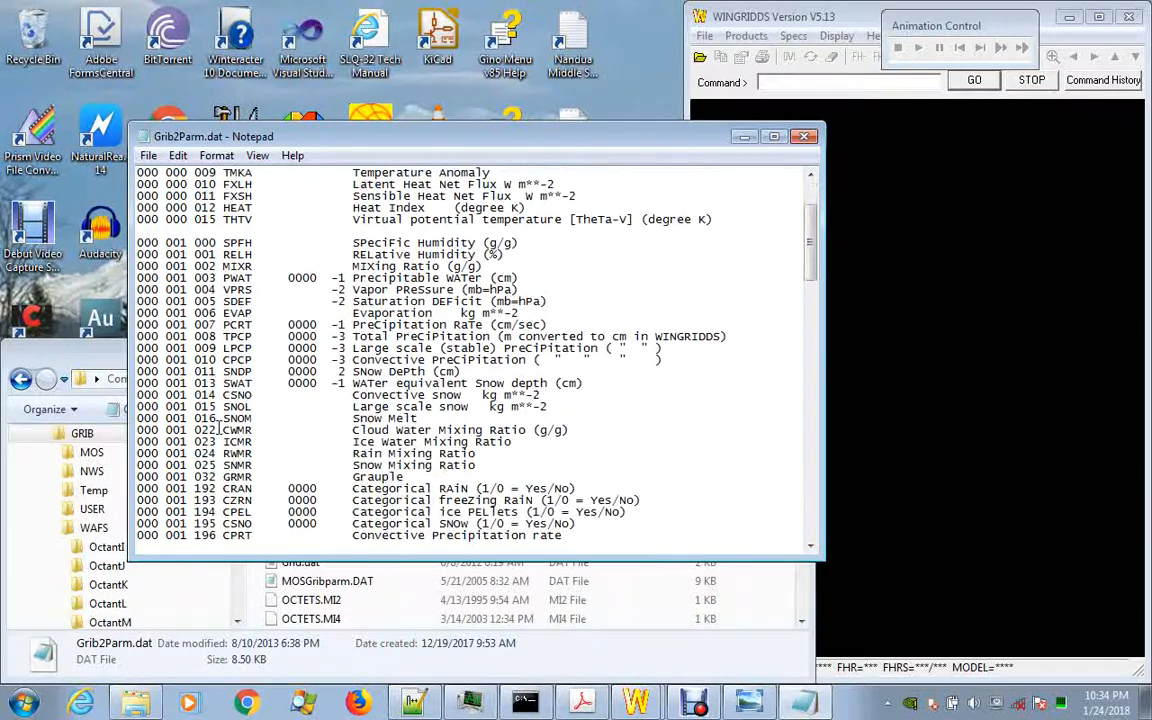
- Return to the start of Grib2Parm.dat to review its temperature and moisture parameter codes and close the file
scroll(209, 426, up, 12)
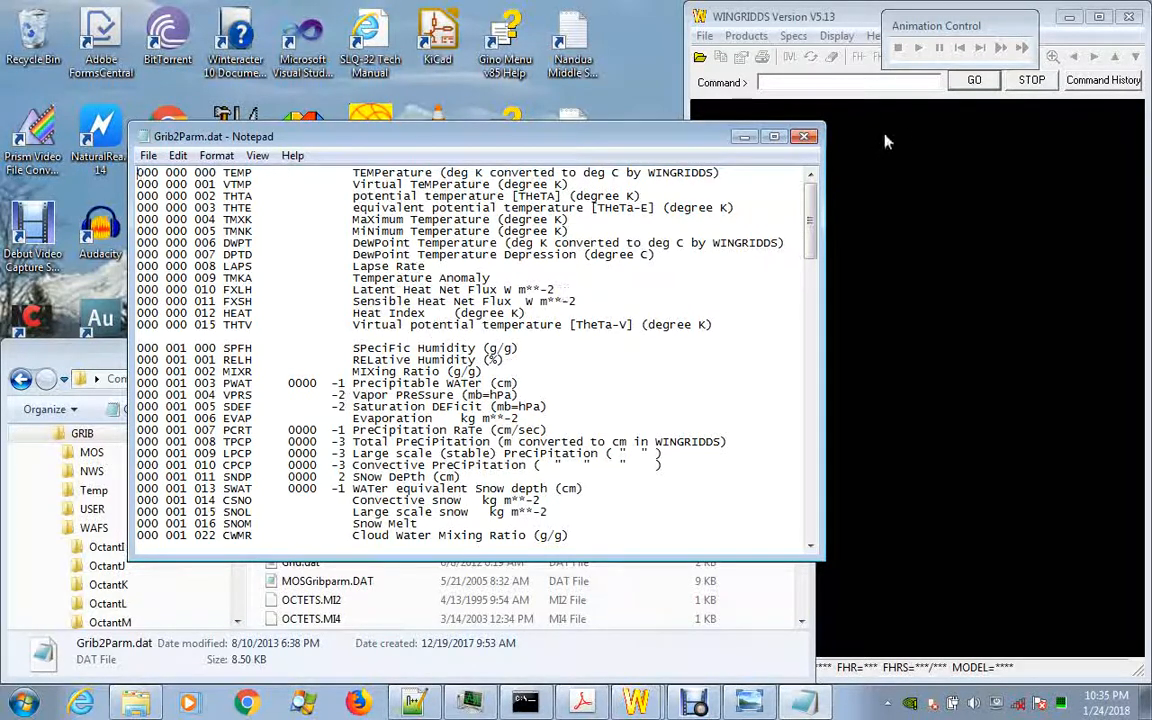
click(807, 138)
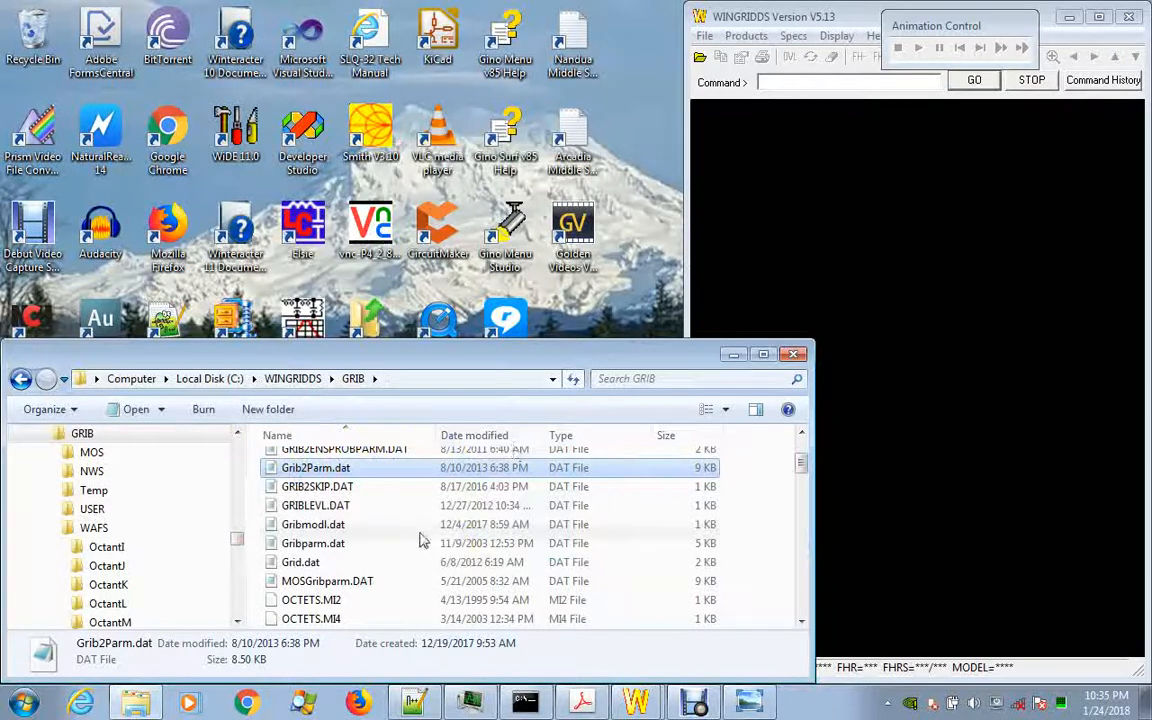
- View Gribmodl.dat and Gribparm.dat from the GRIB folder in Notepad one after another, closing each
click(314, 528)
double_click(314, 528)
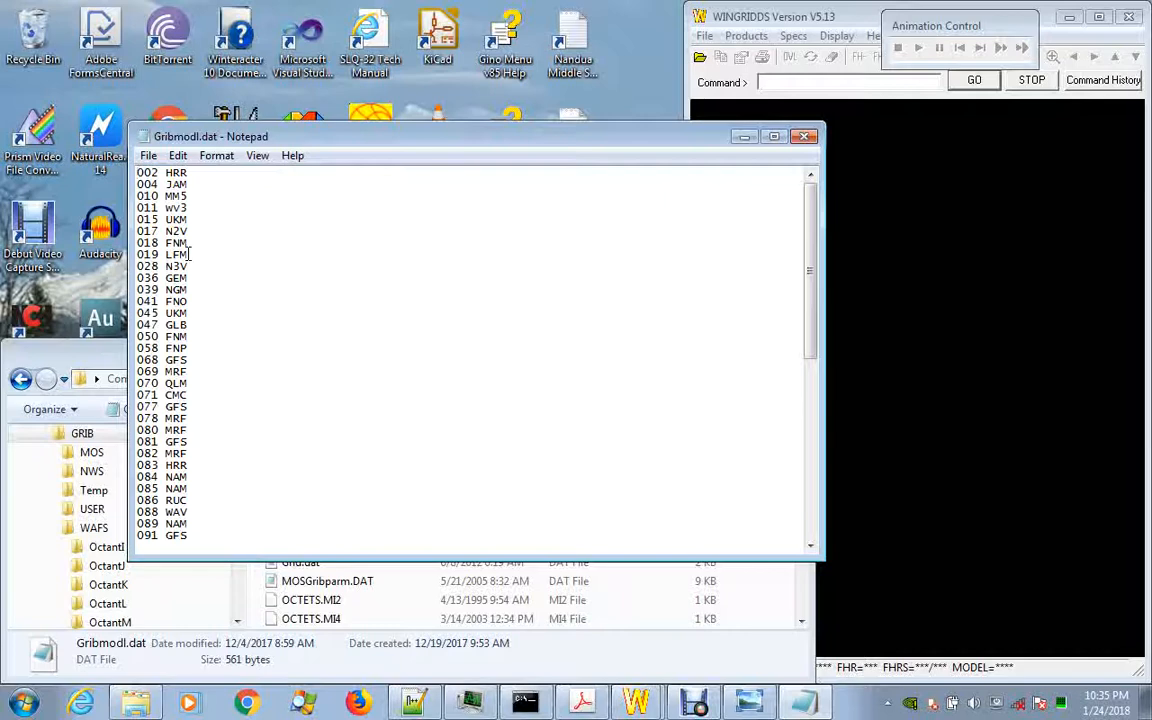
click(806, 137)
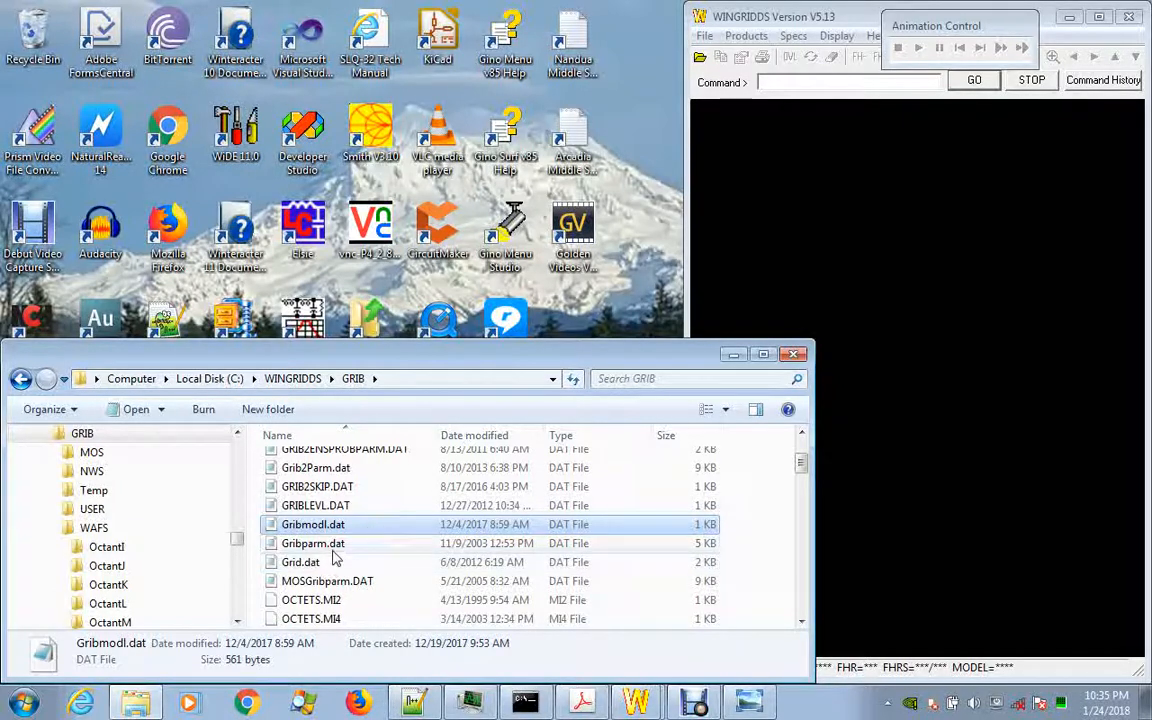
double_click(300, 544)
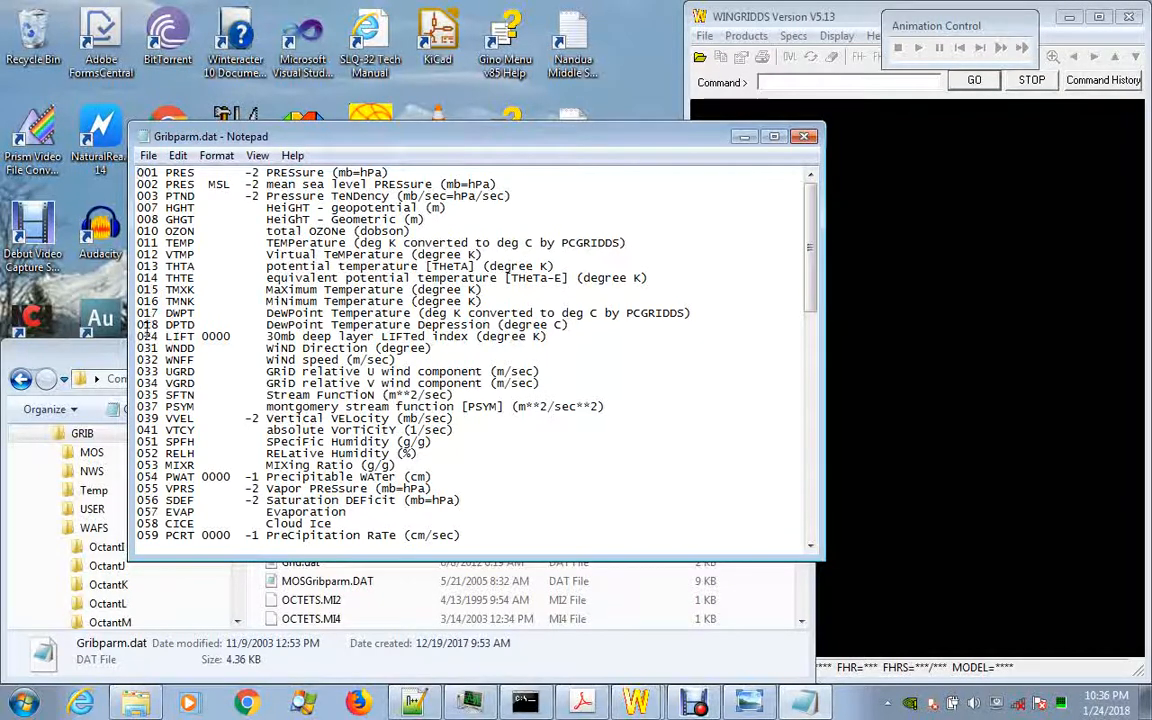
click(805, 137)
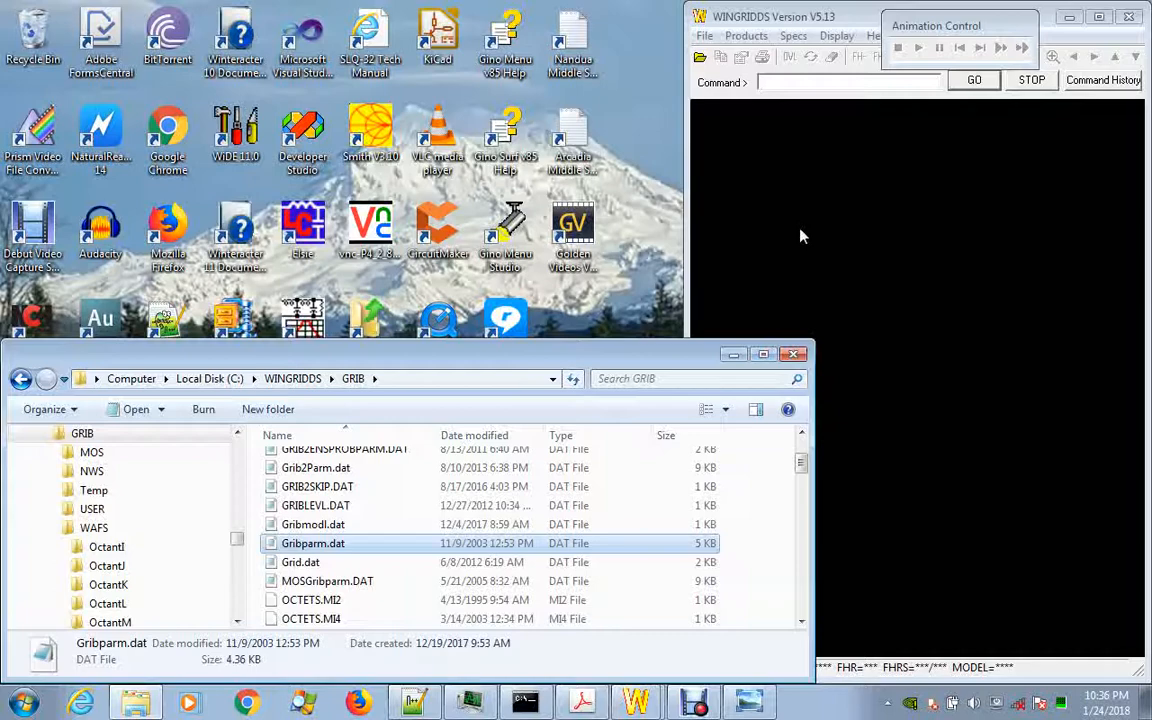
- Read the Automated WAFS GRIB Data Ingest section on page 37 of the WINGRIDDS Users Guide and minimize the guide
click(582, 703)
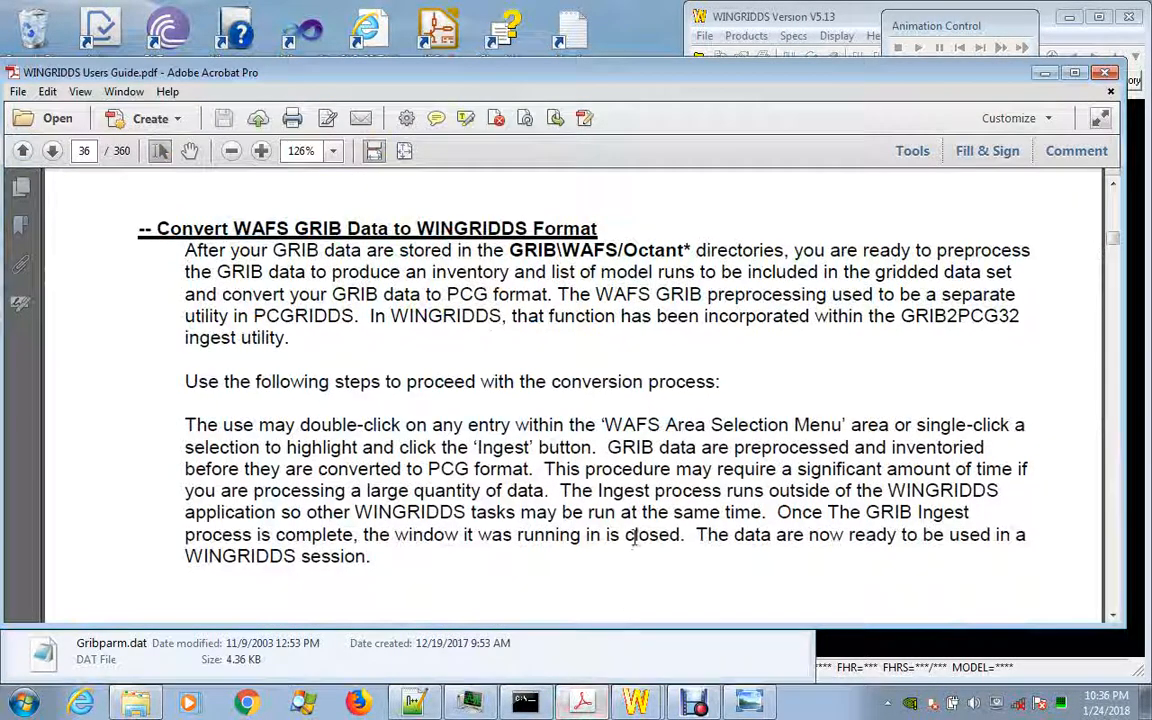
scroll(635, 537, down, 10)
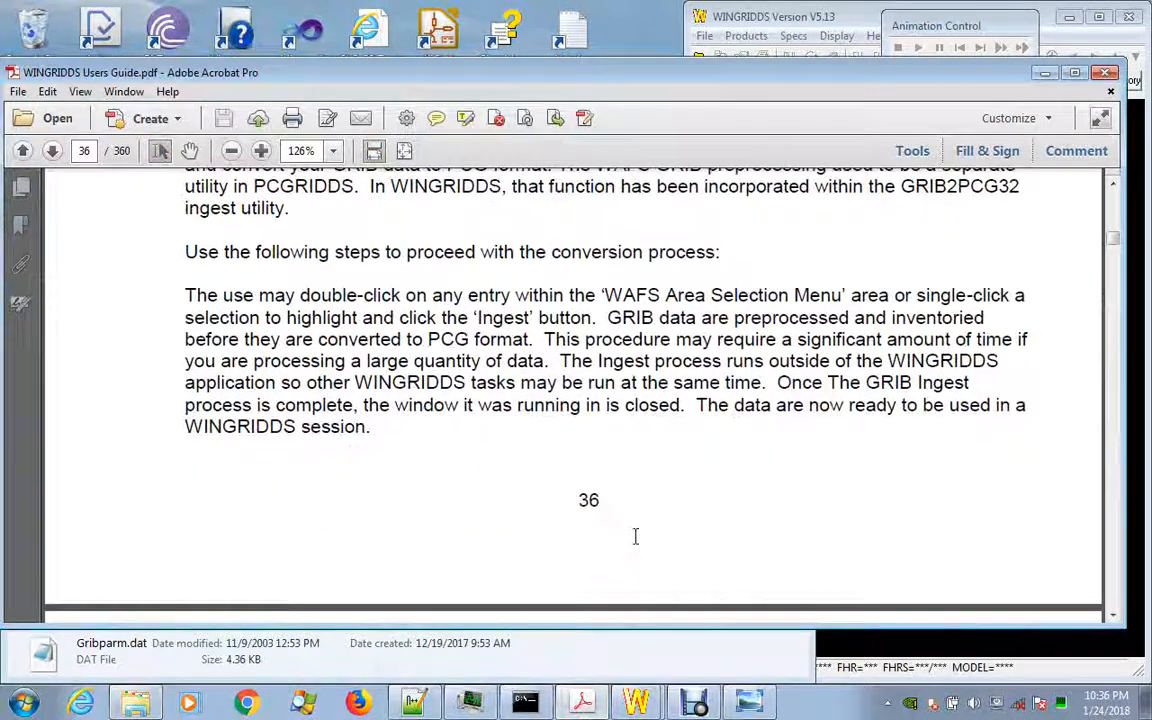
scroll(635, 537, down, 5)
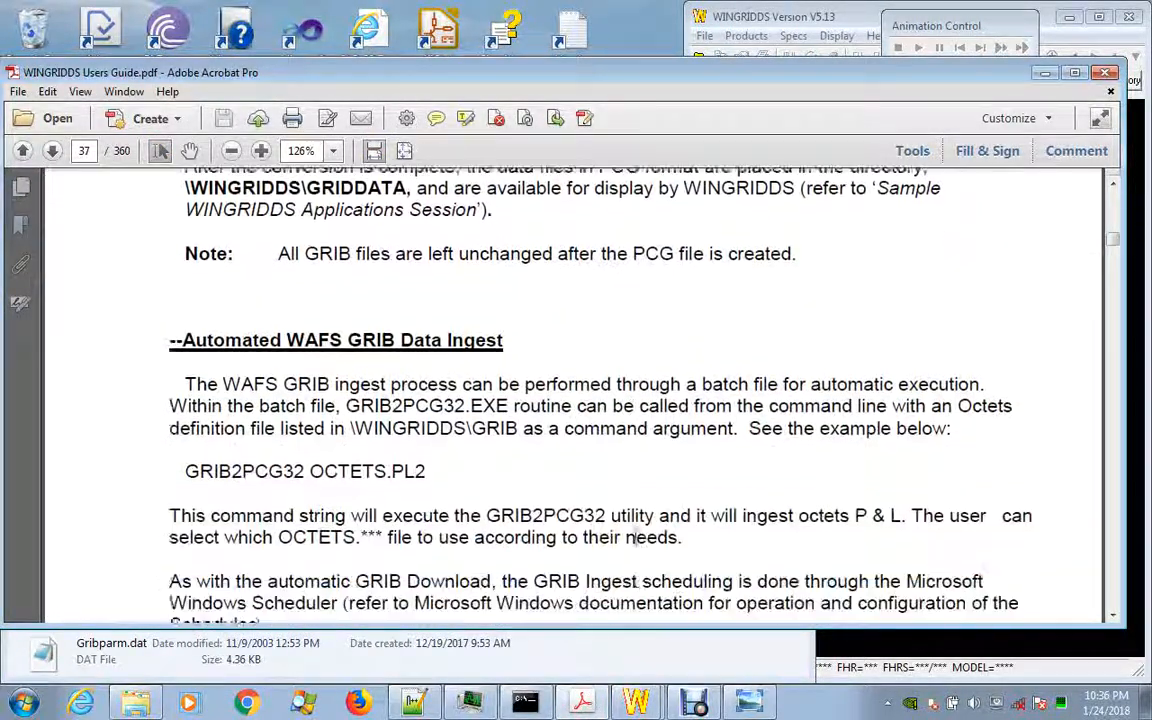
scroll(635, 537, down, 1)
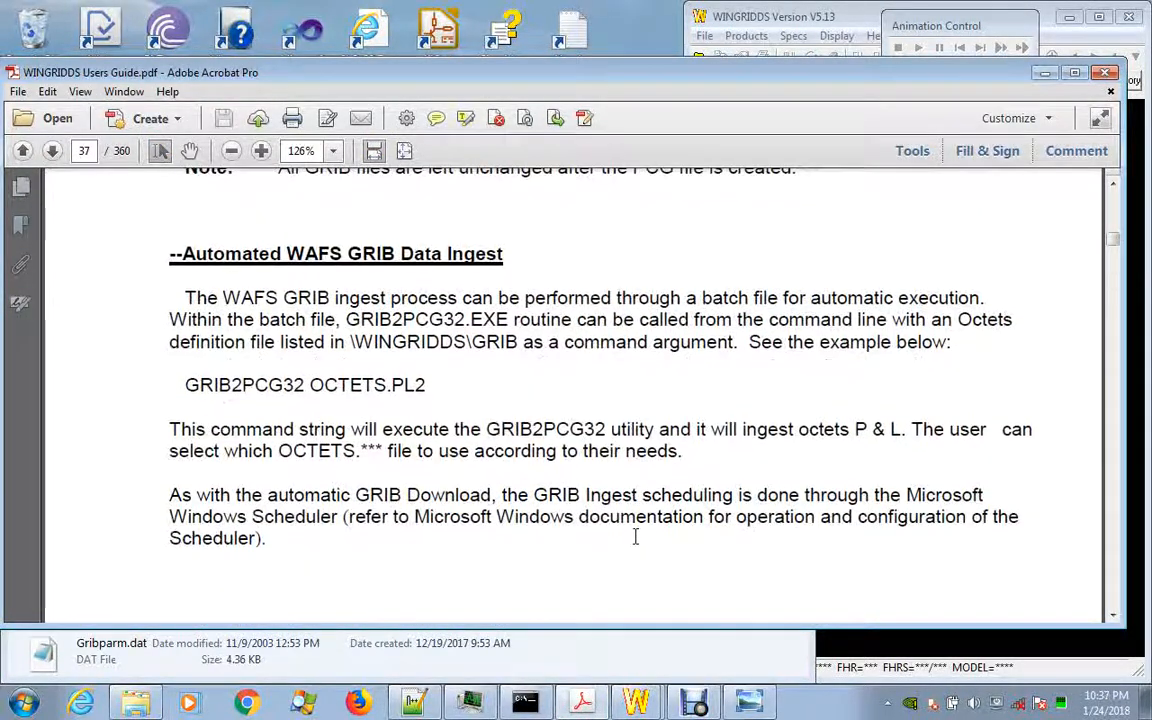
click(1041, 72)
- Start converting WAFS GRIB files in WINGRIDDS and move the WAFS Area Selection Menu clear of the GRIB folder's file list
click(705, 36)
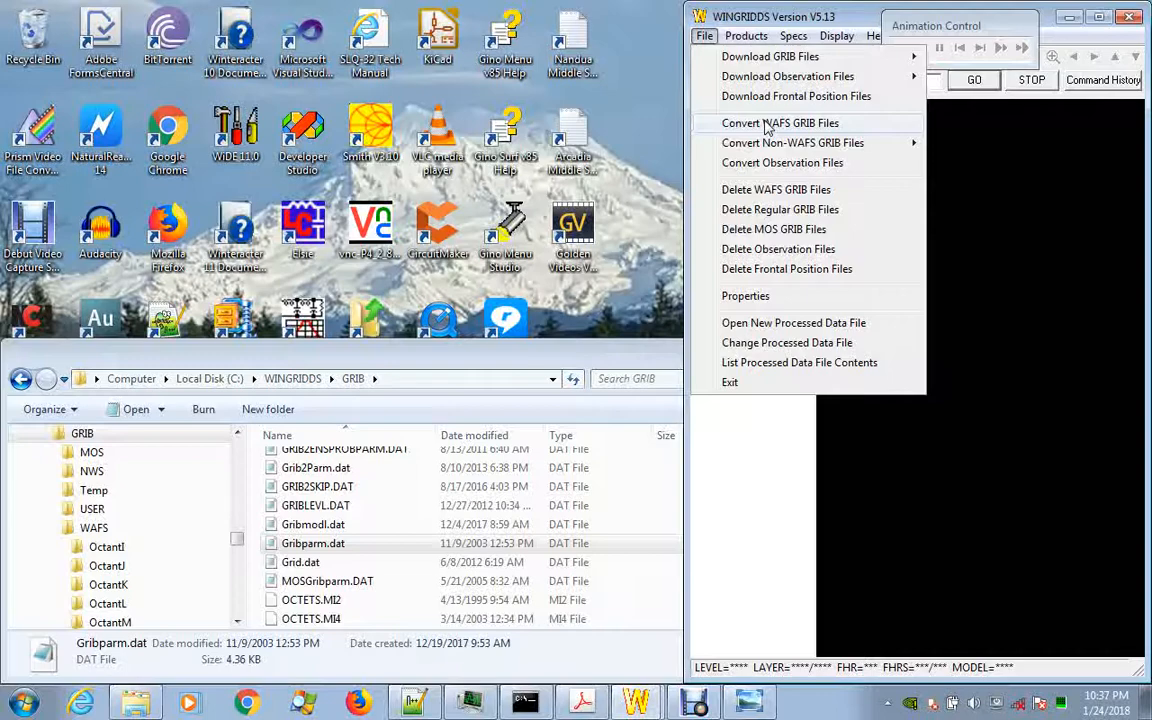
click(767, 124)
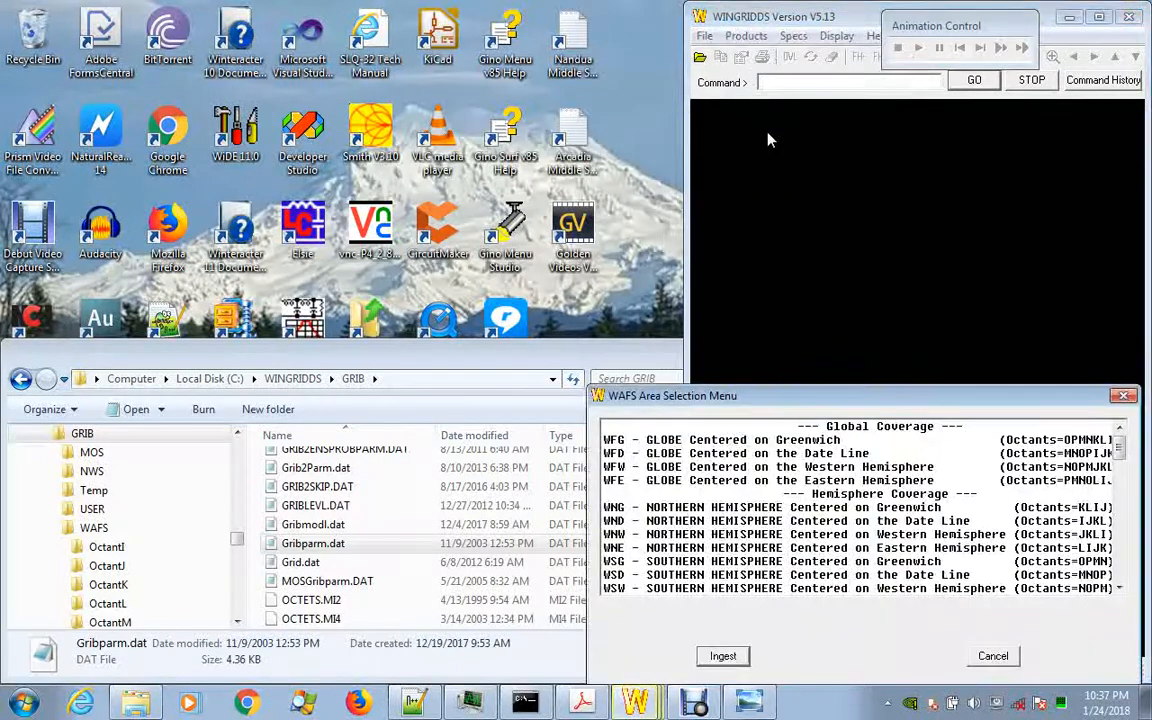
drag(865, 391, 805, 140)
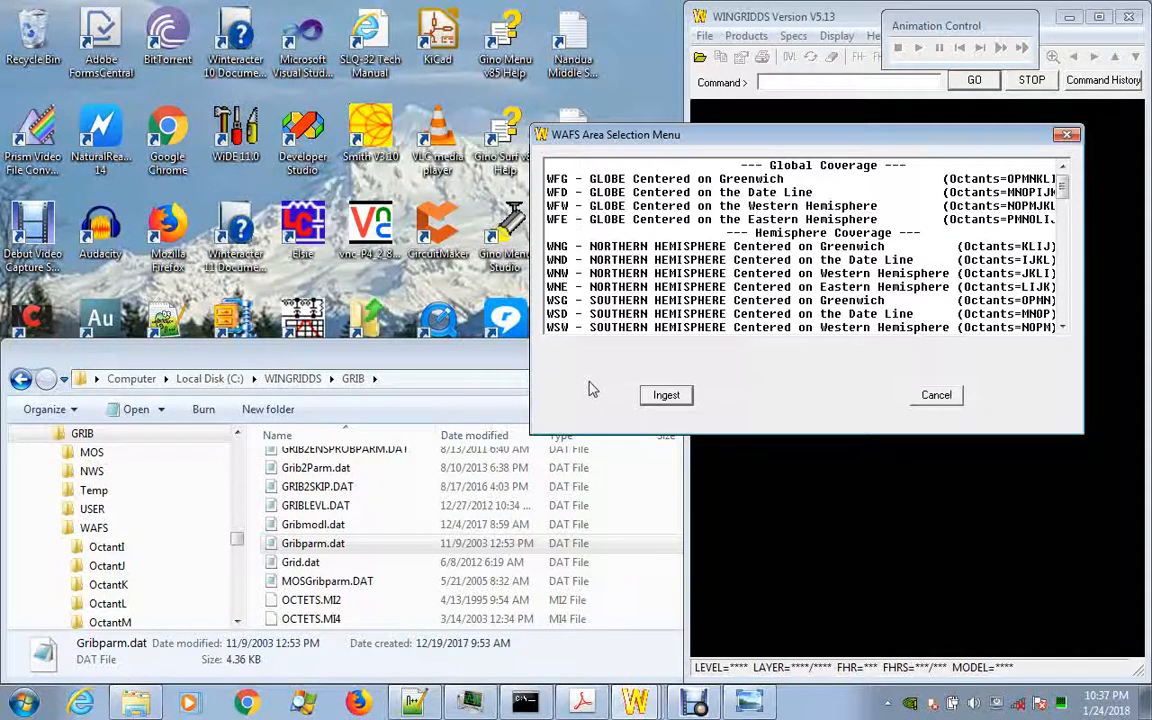
- Review the WMO and ECMWF octant grid diagrams on page 36 of the Users Guide
click(580, 702)
scroll(846, 386, up, 10)
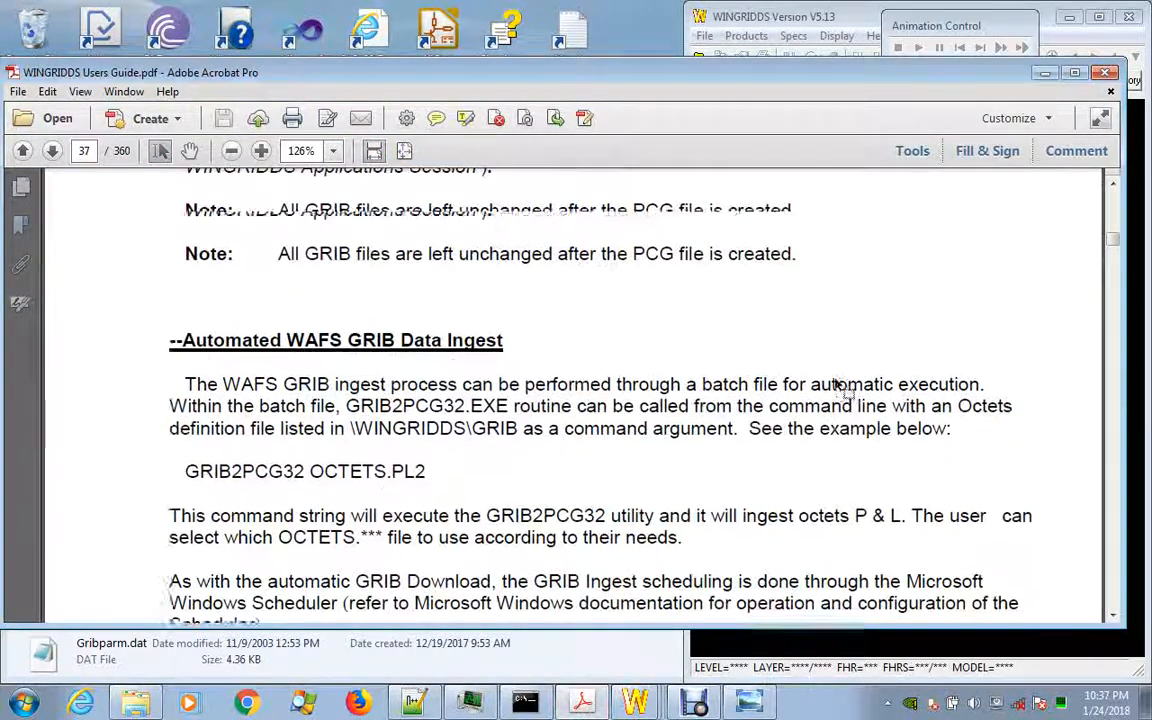
scroll(846, 386, up, 10)
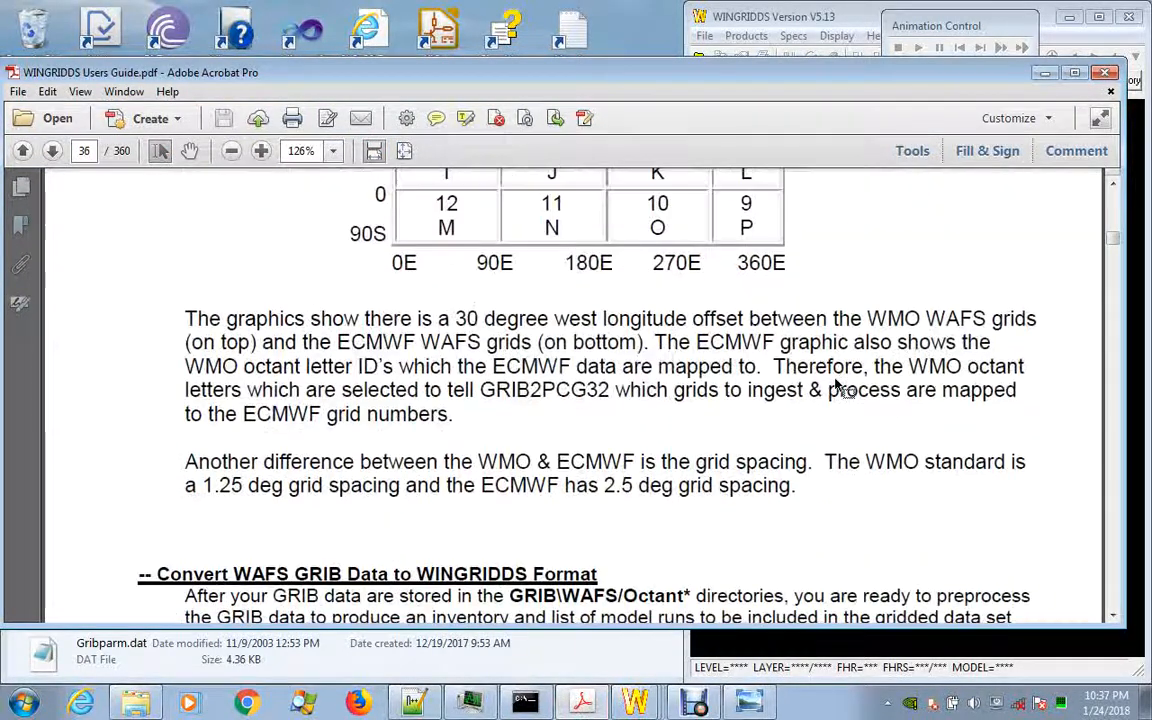
scroll(838, 386, up, 2)
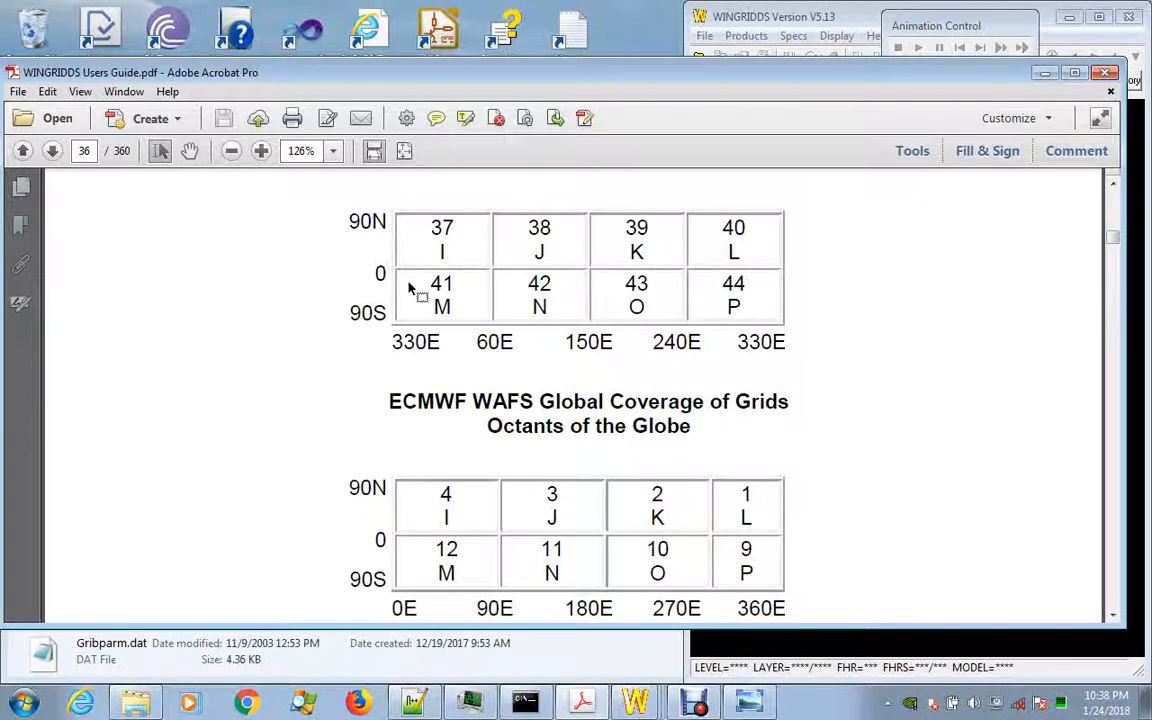
- Minimize the guide and look through the global, hemispheric and Northern Hemispheric areas with their octants in the WAFS Area Selection Menu
click(1046, 72)
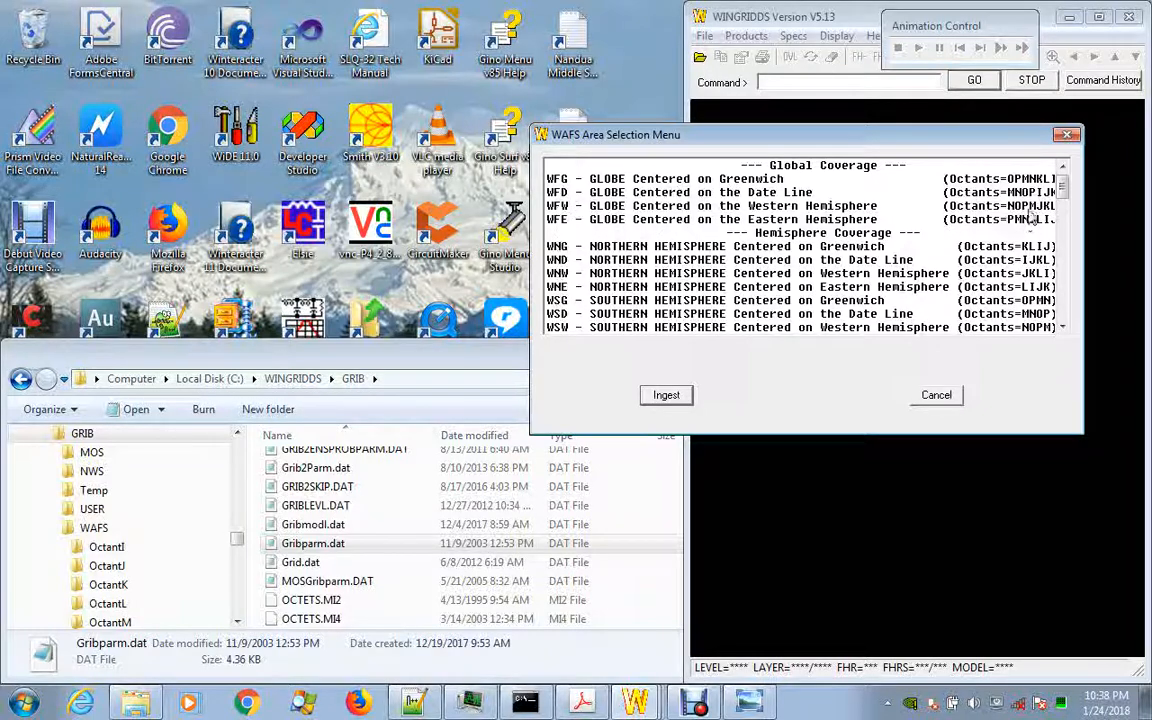
drag(1063, 193, 1068, 226)
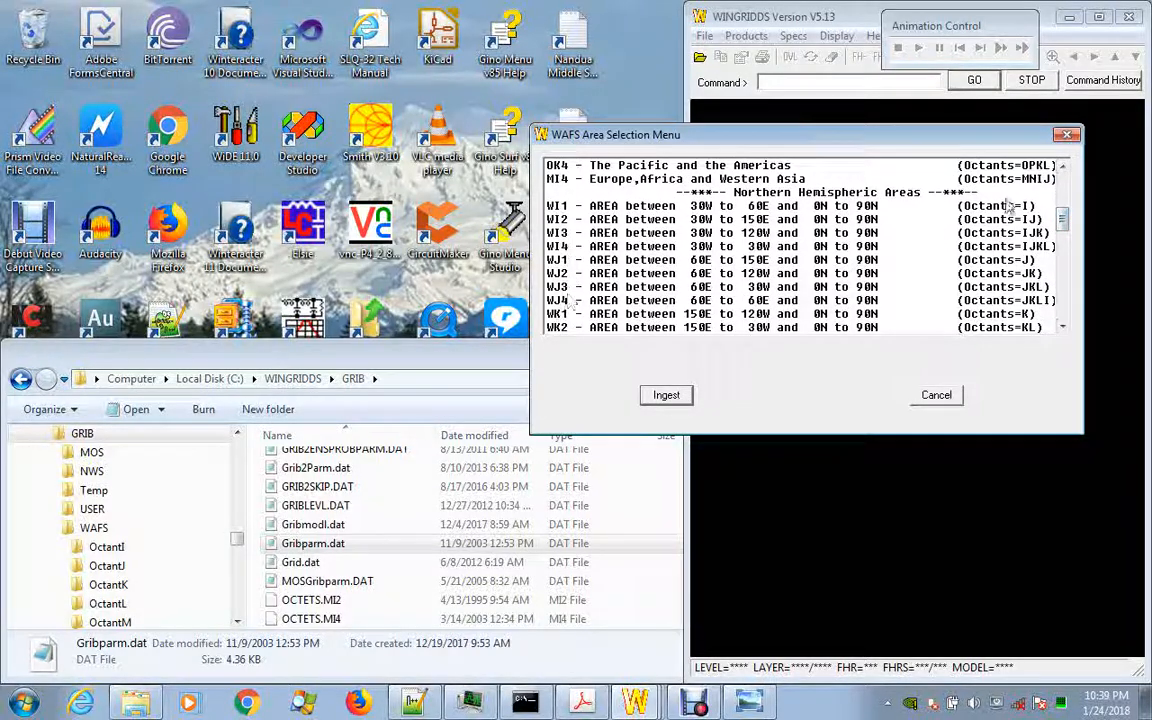
drag(1060, 222, 962, 170)
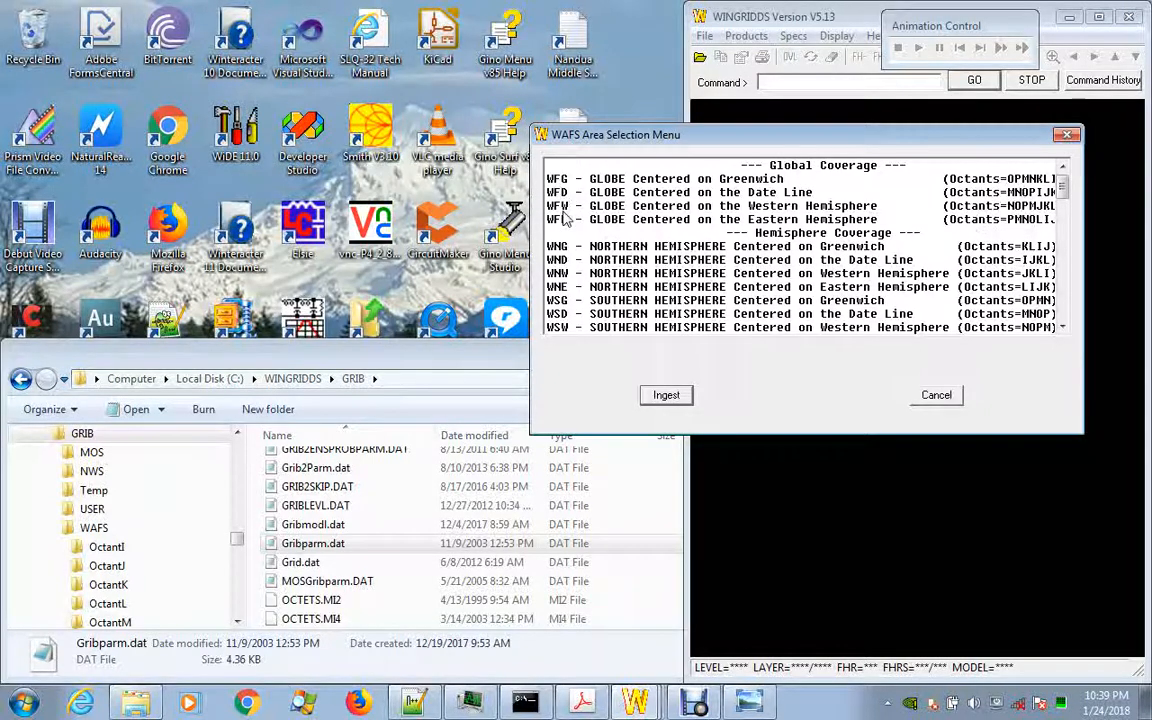
- Browse the OCTETS definition files in the GRIB folder with the WAFS subfolders collapsed, and place the WAFS Area Selection Menu above Explorer
click(330, 352)
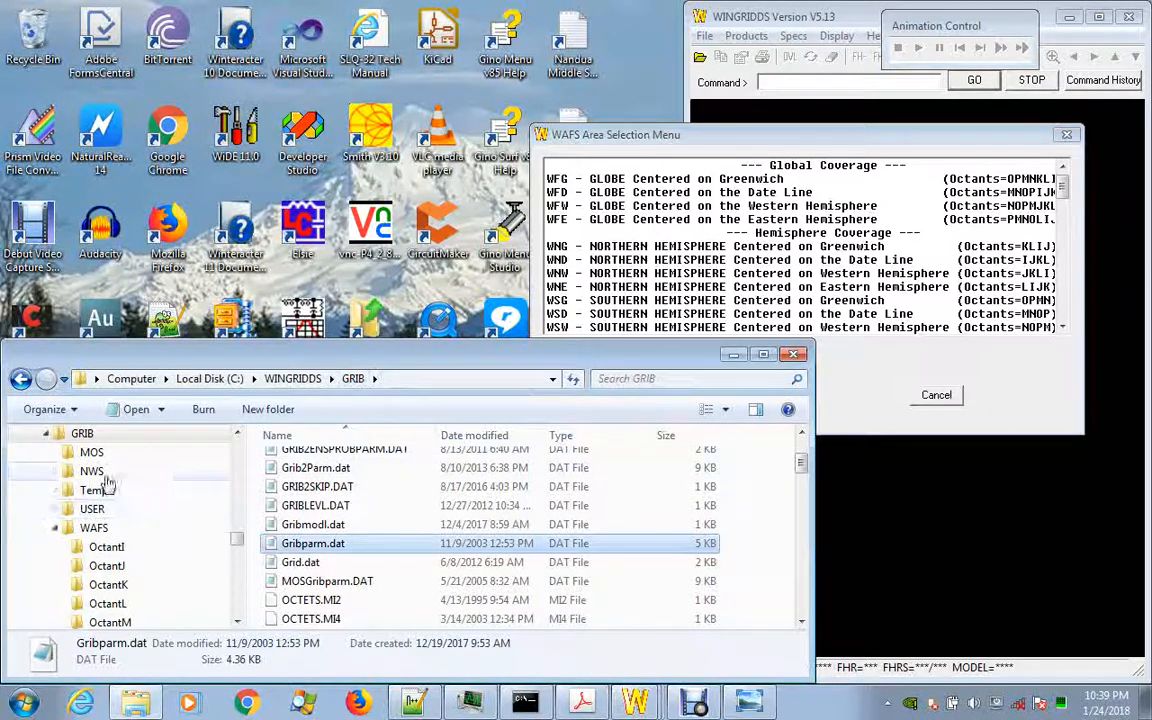
click(54, 529)
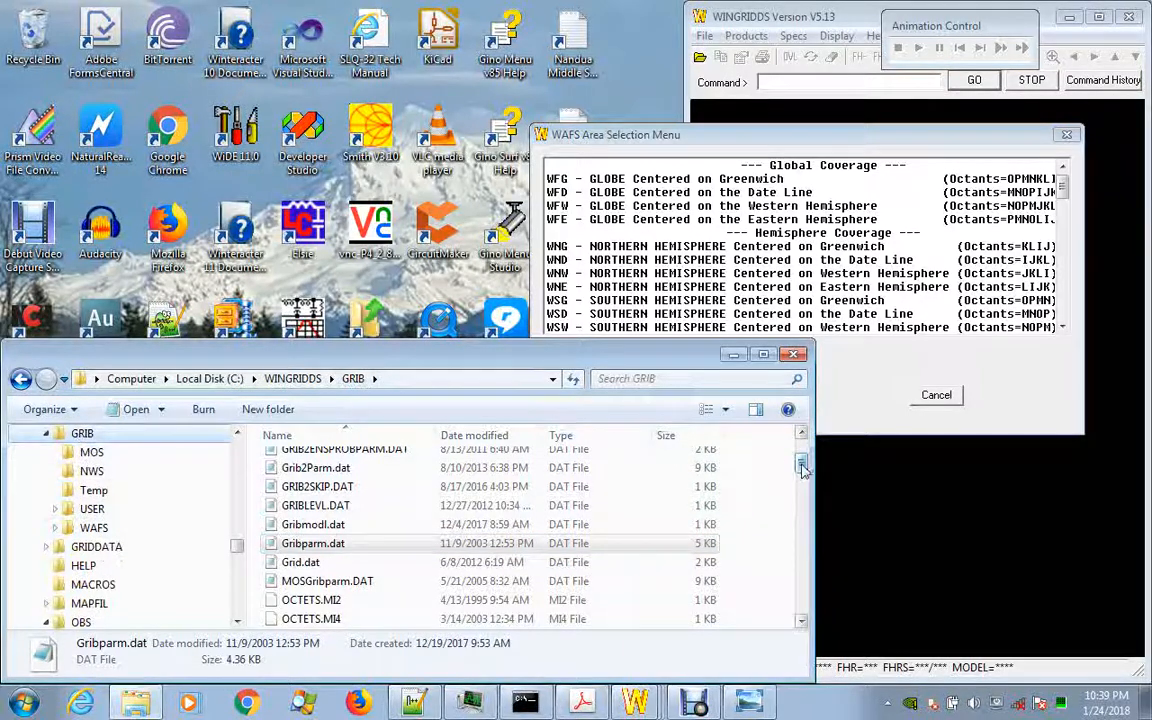
scroll(325, 565, down, 2)
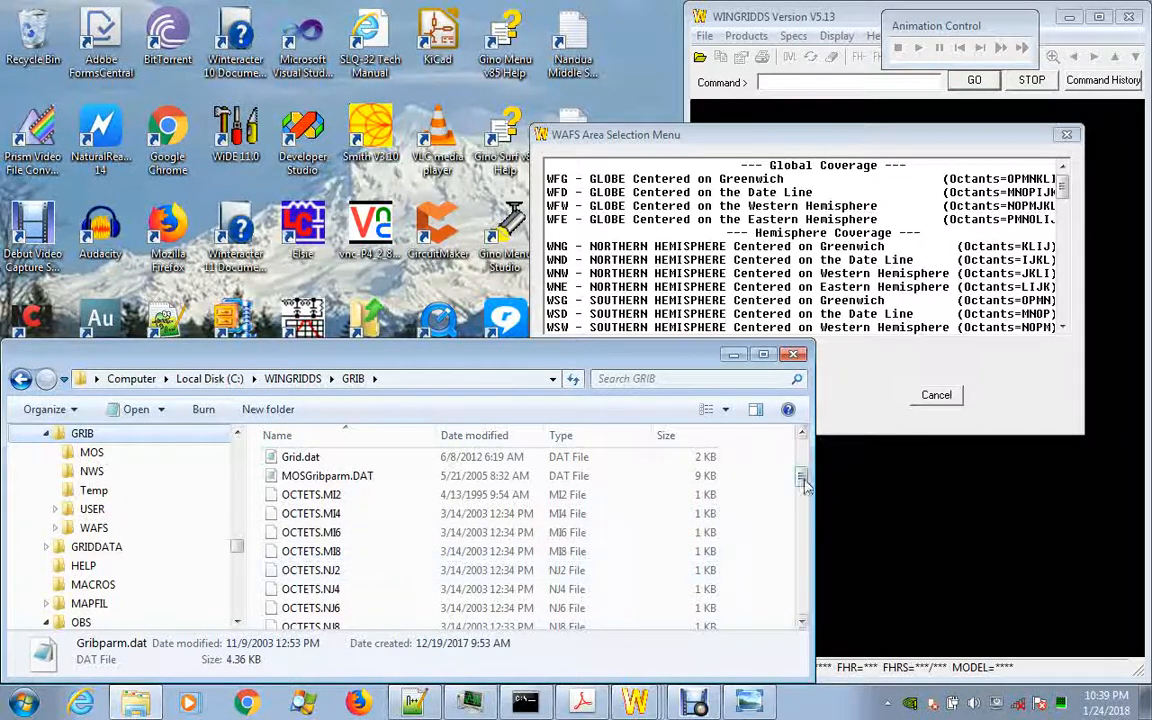
drag(804, 483, 804, 501)
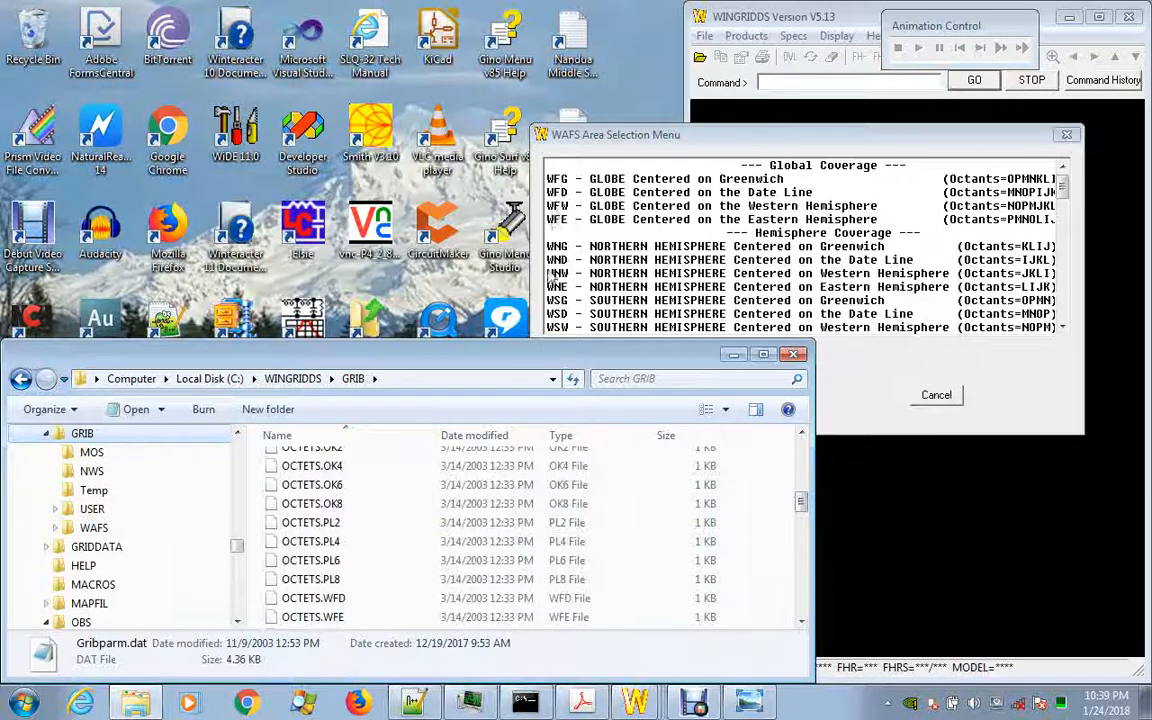
drag(638, 134, 605, 27)
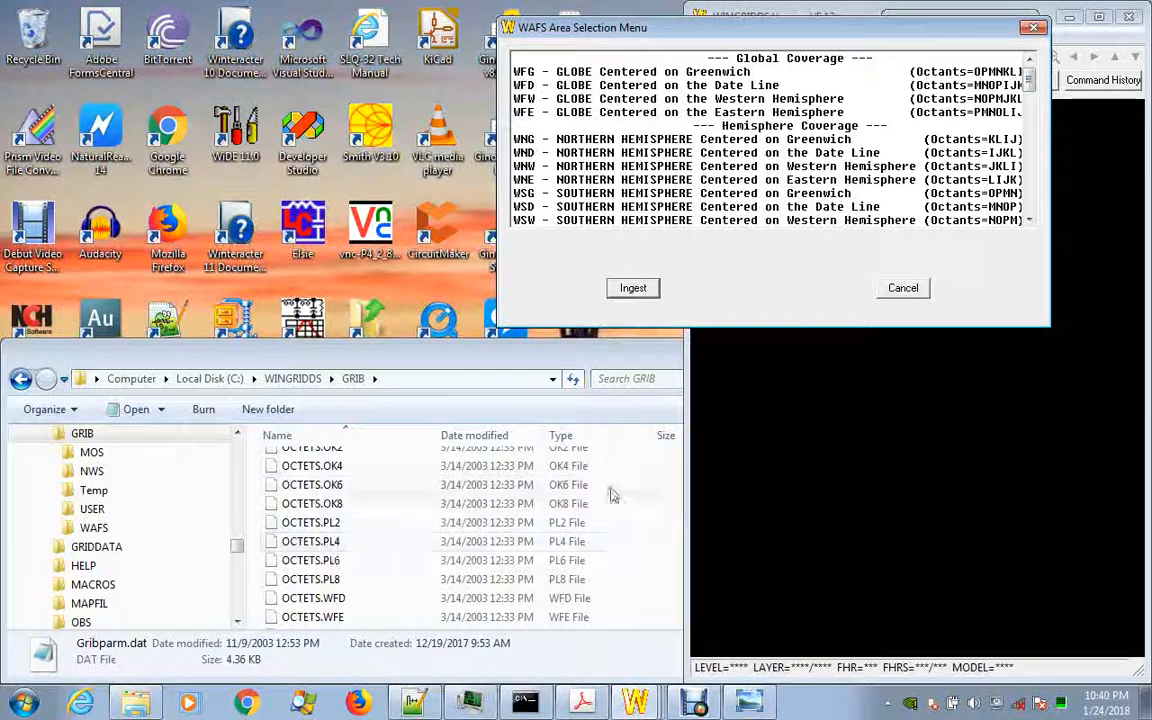
click(577, 359)
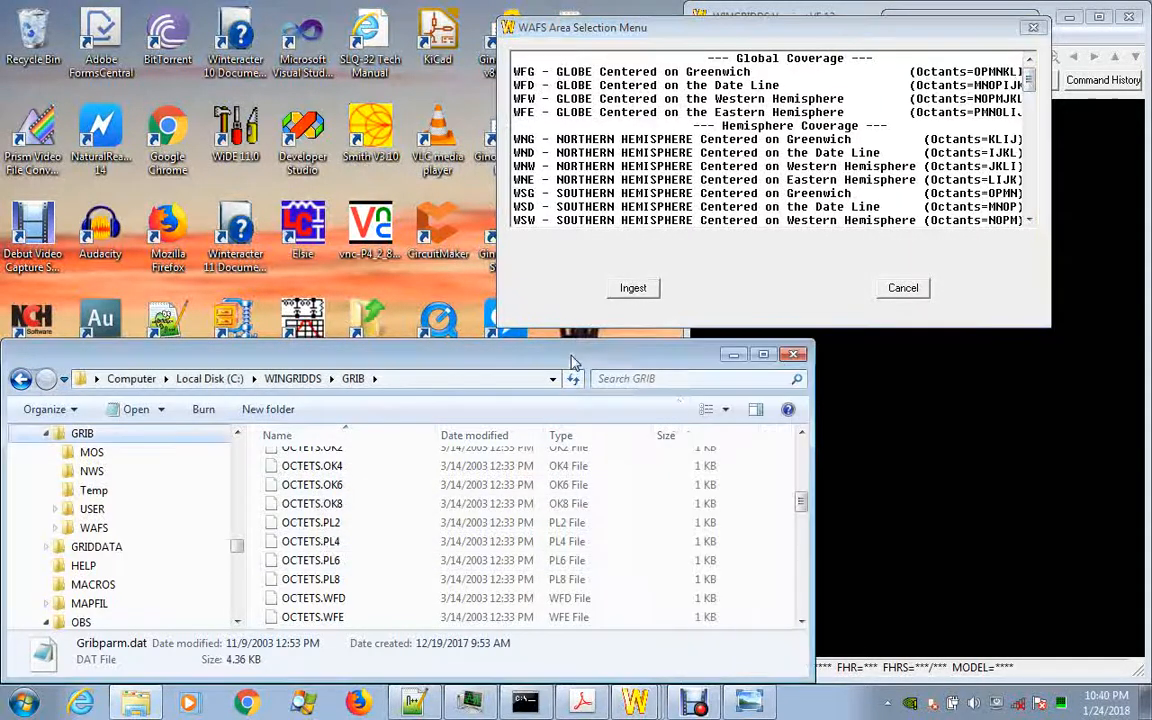
- Open OCTETS.WFG from the GRIB folder in Notepad++ and place its window below the list of WAFS areas
click(801, 622)
click(801, 622)
click(801, 622)
click(801, 622)
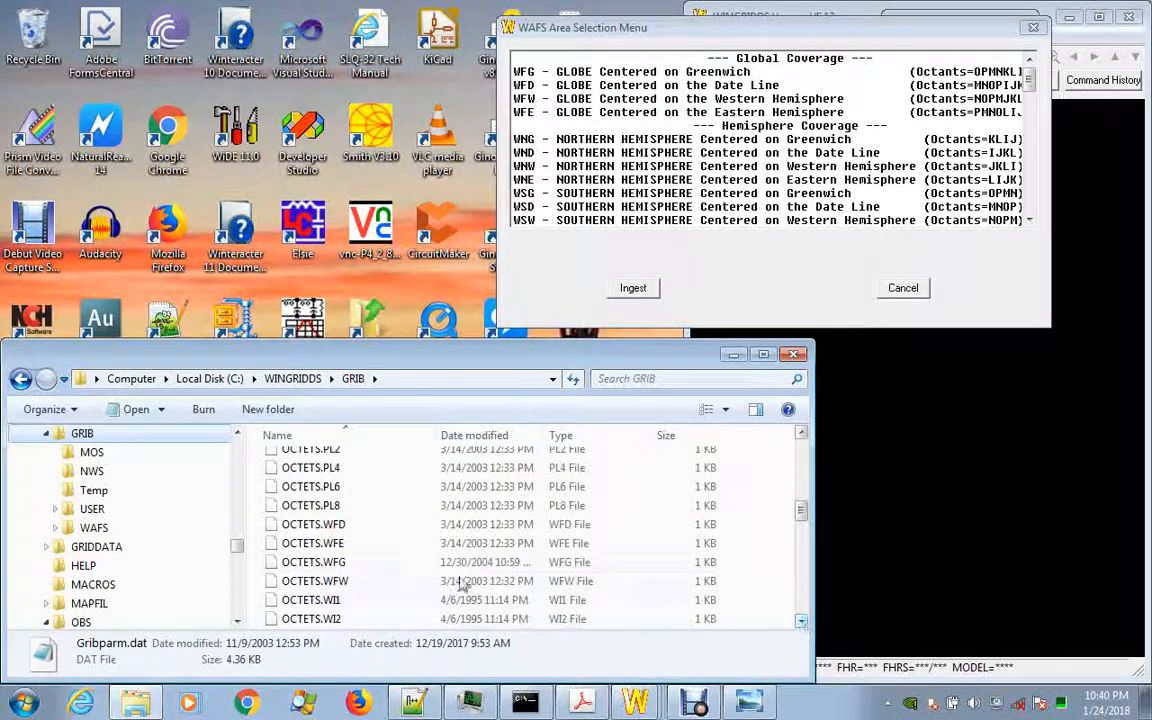
click(328, 565)
right_click(330, 566)
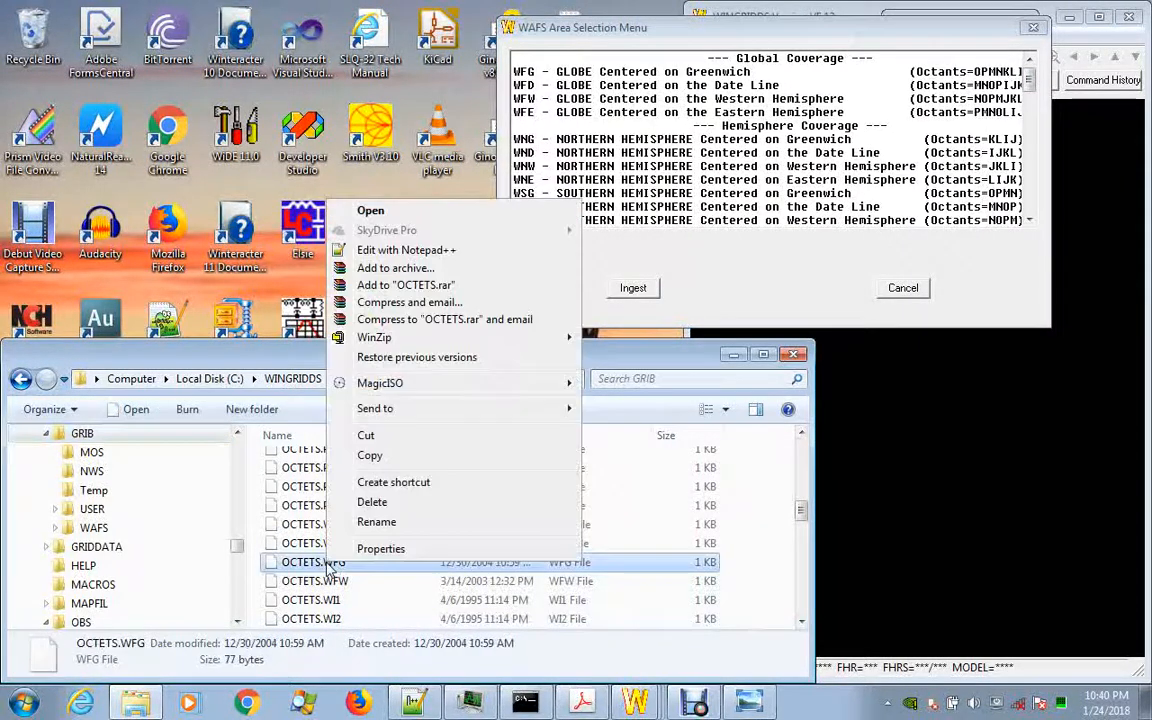
click(407, 257)
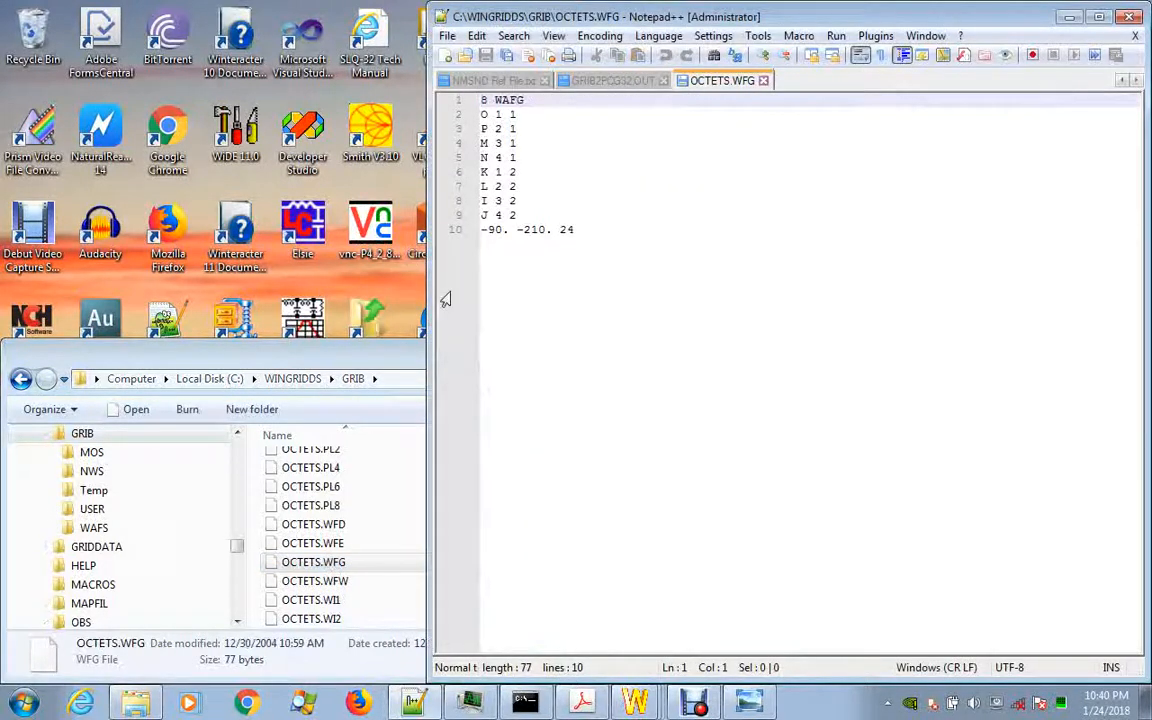
drag(758, 14, 717, 252)
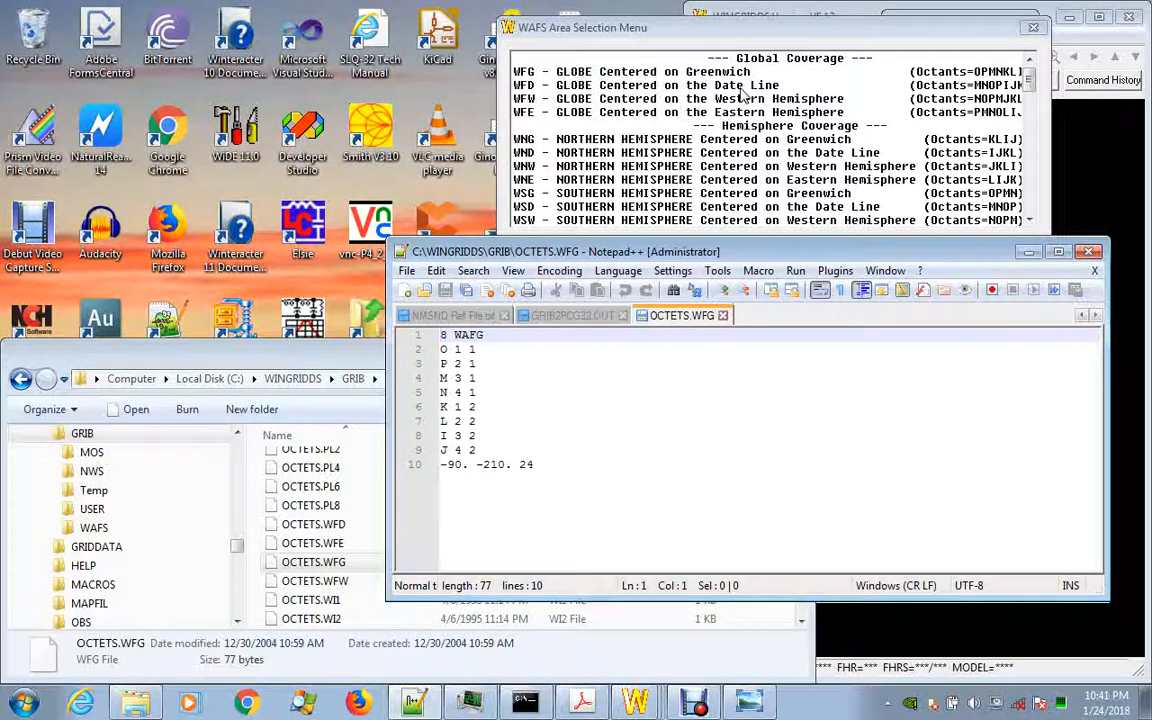
- Open OCTETS.WFD in Notepad++, compare it side by side with OCTETS.WFG, and close OCTETS.WFD
click(324, 528)
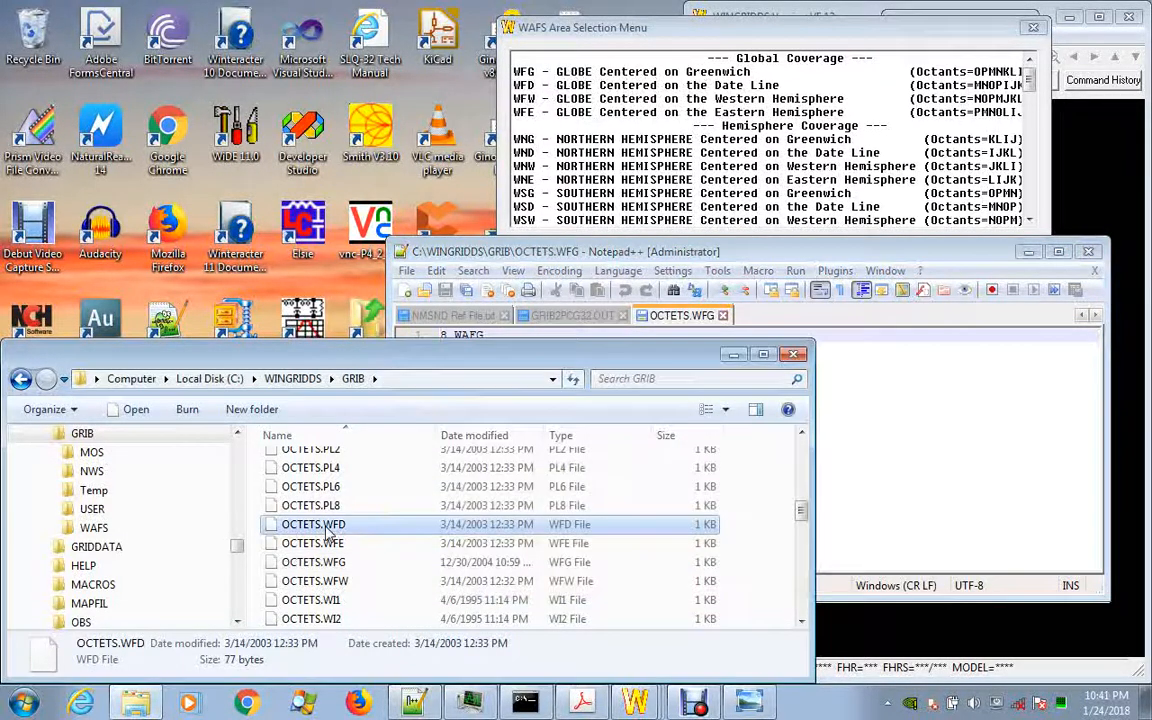
right_click(328, 533)
click(432, 220)
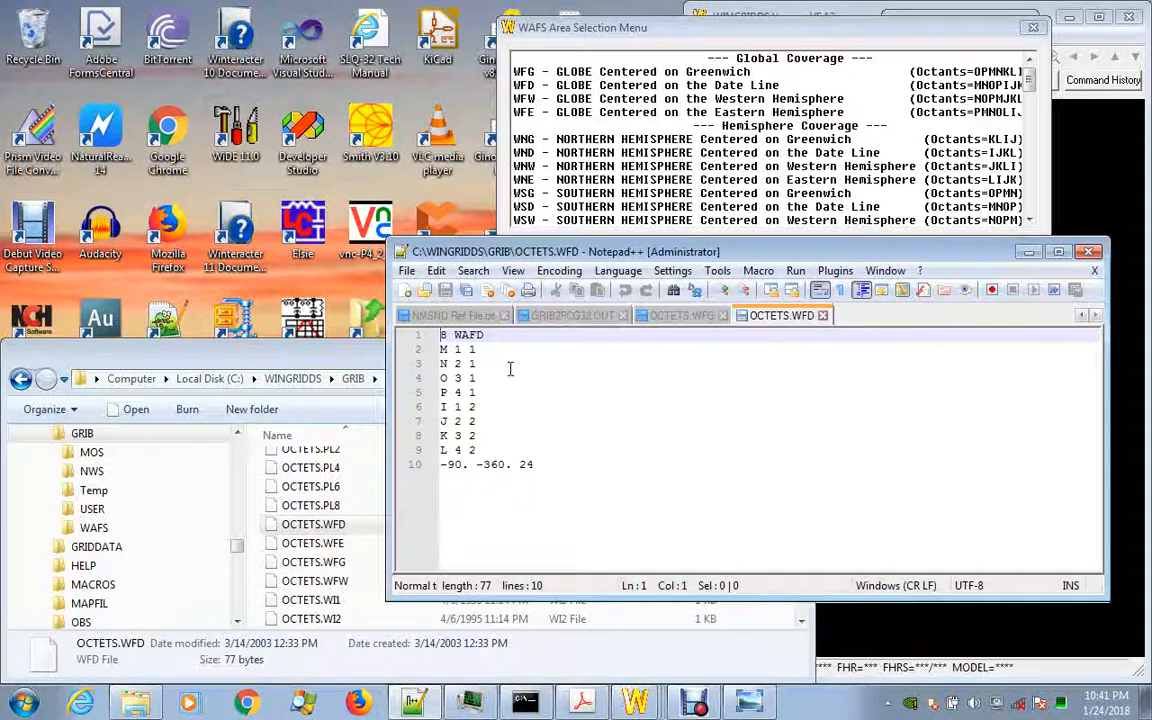
right_click(765, 325)
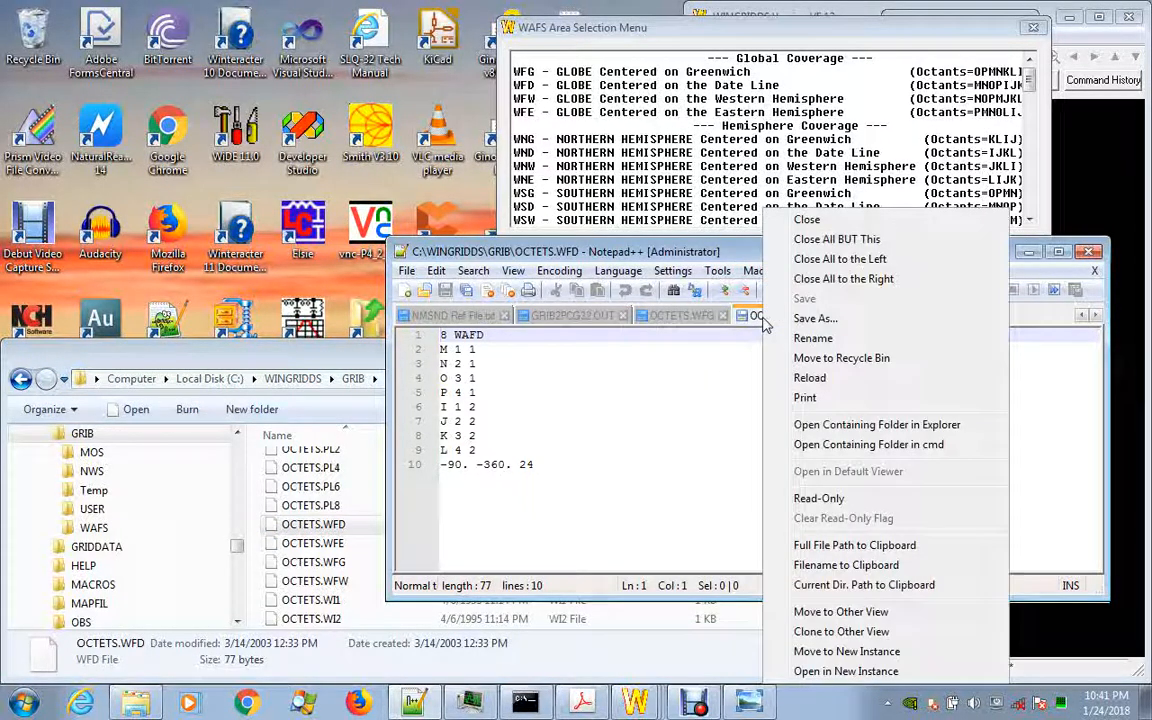
click(840, 611)
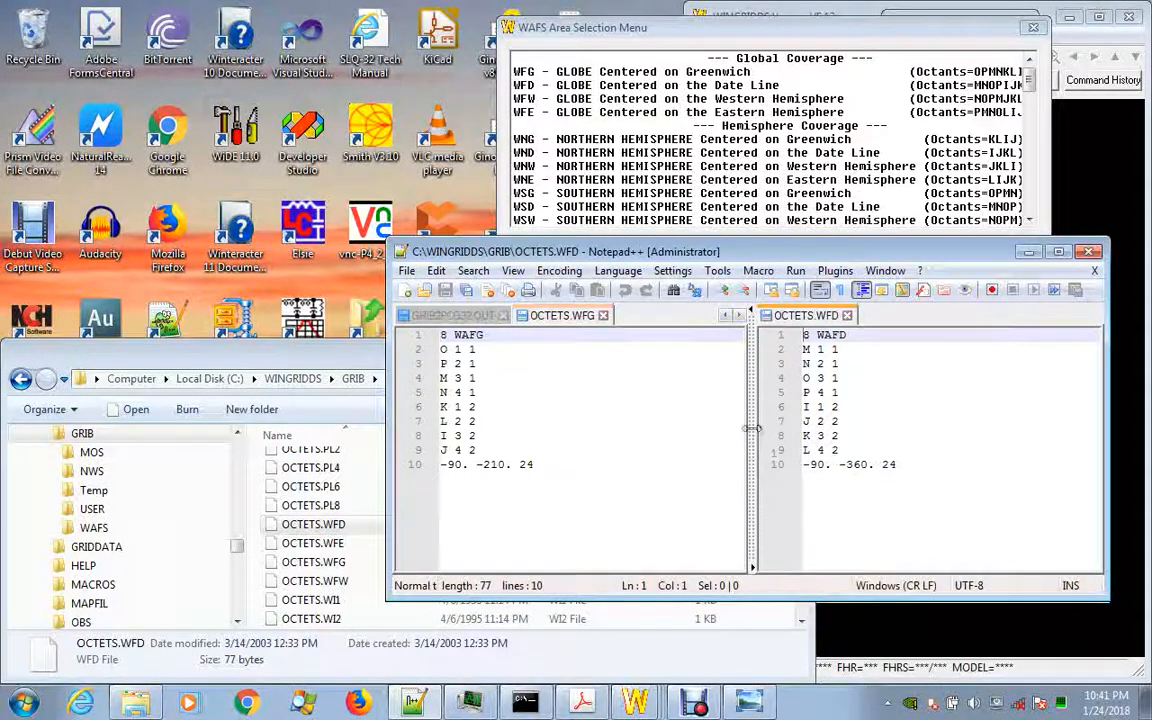
drag(752, 428, 733, 428)
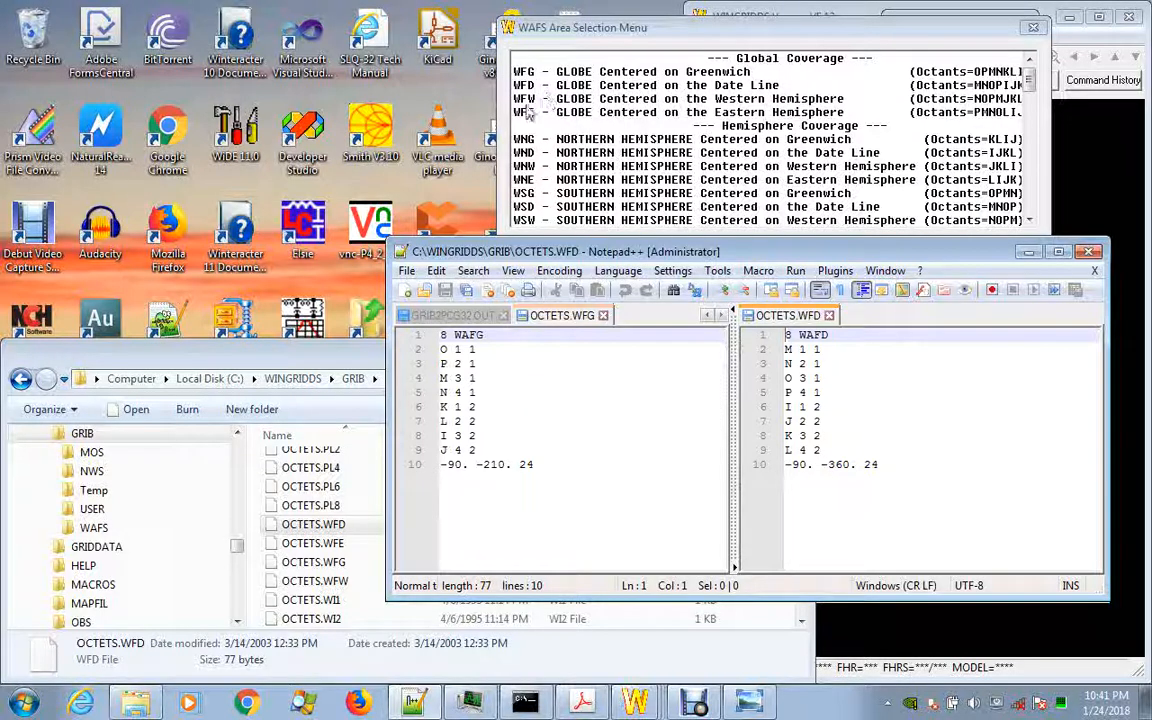
click(828, 316)
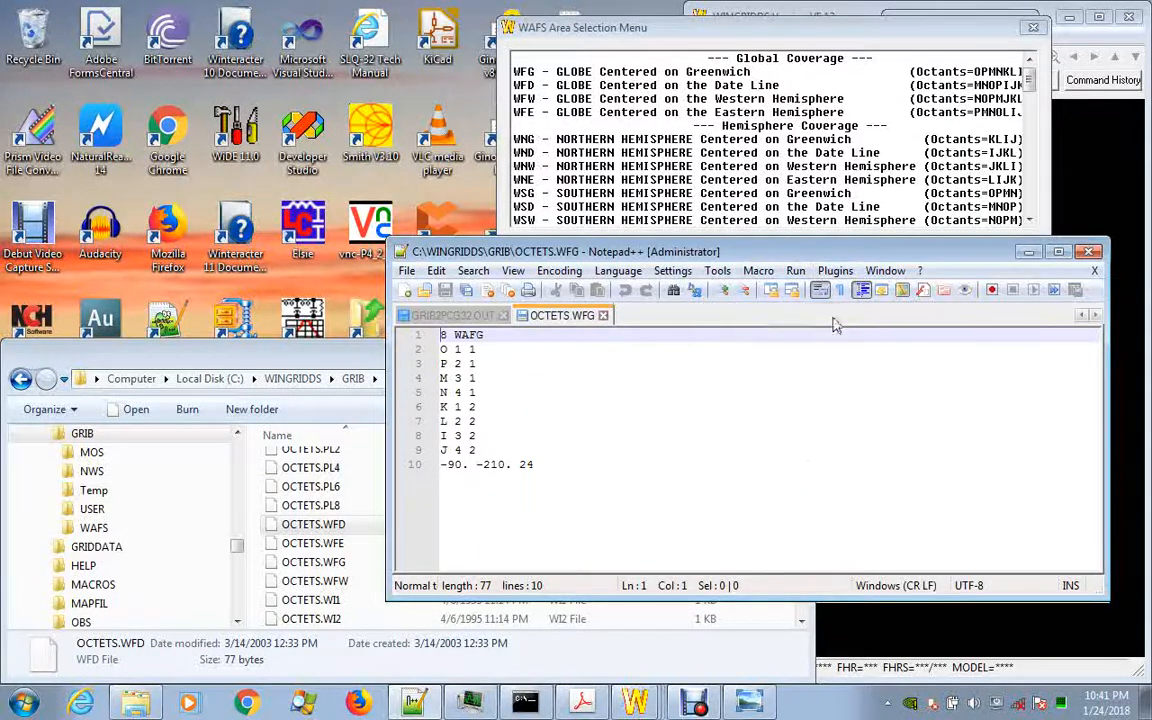
- Close OCTETS.WFG, minimize Notepad++, and look through the WAFS area list down to the rectangular pole-to-pole areas
click(605, 316)
click(1028, 251)
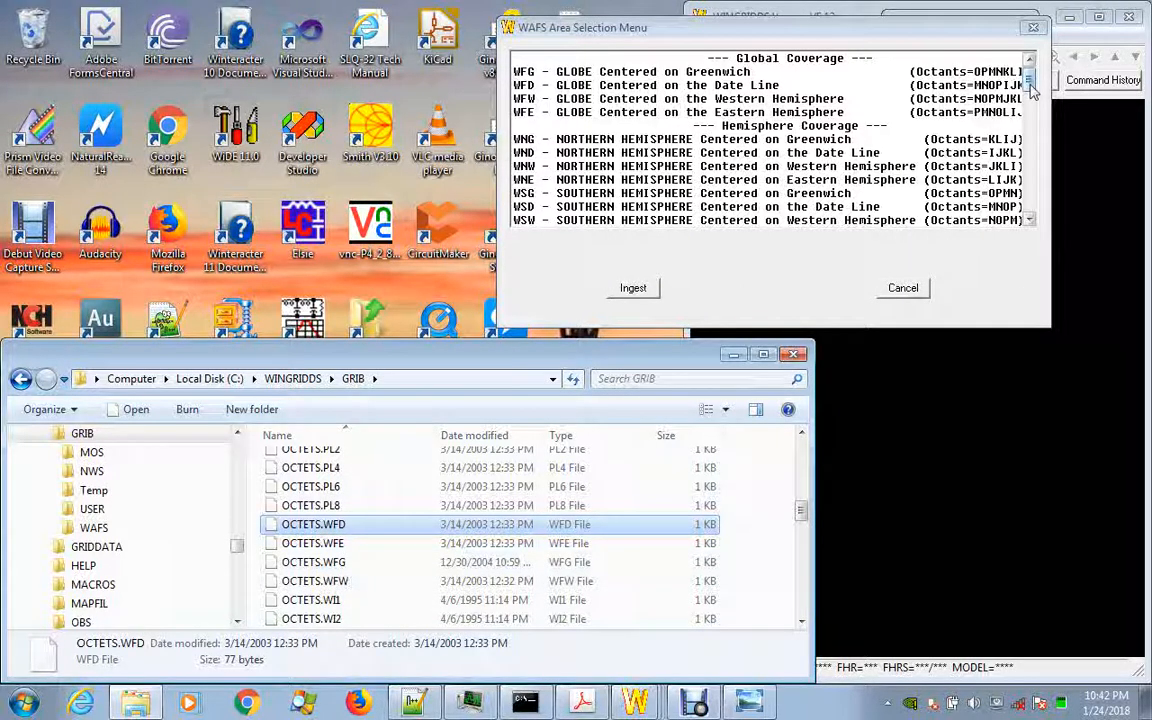
click(1033, 90)
mouse_move(1033, 90)
mouse_down()
mouse_move(1037, 106)
mouse_move(1043, 94)
mouse_up()
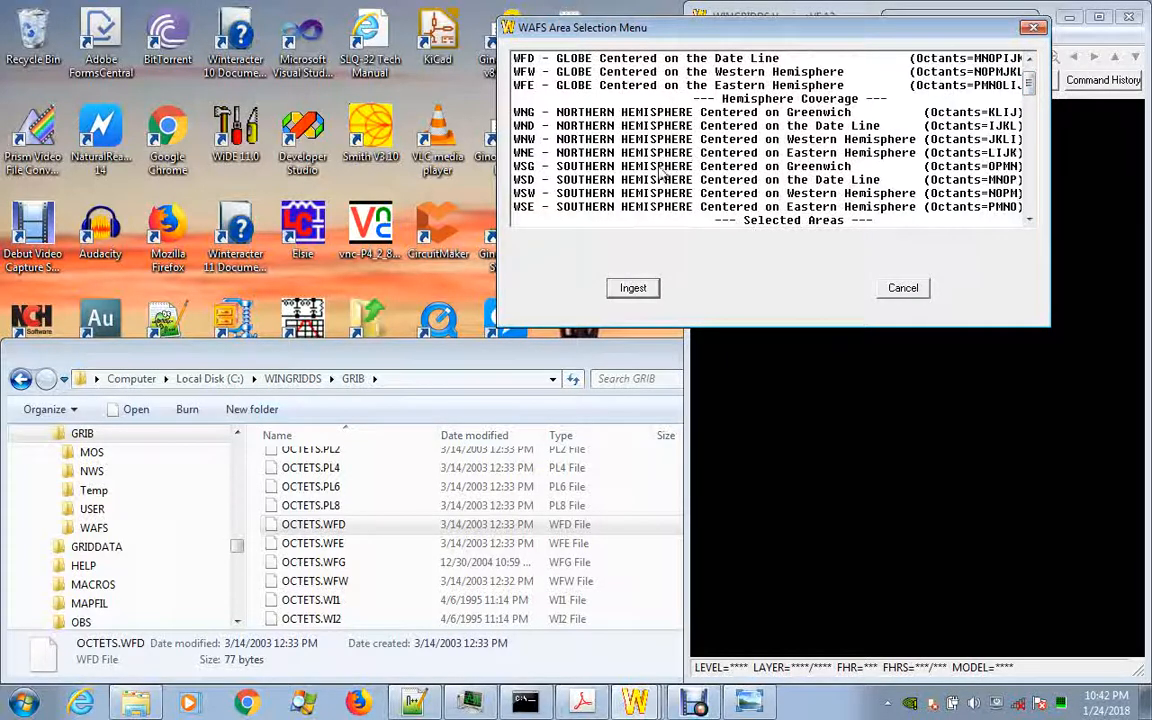
drag(1029, 84, 1029, 100)
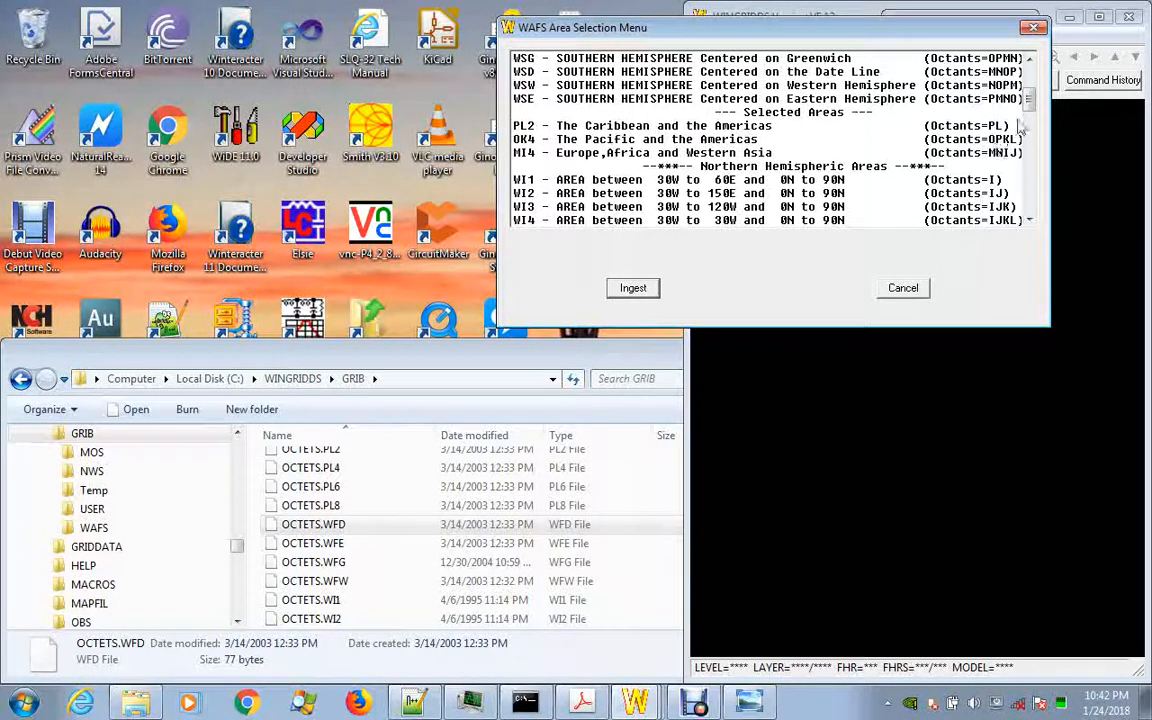
drag(1029, 100, 1036, 183)
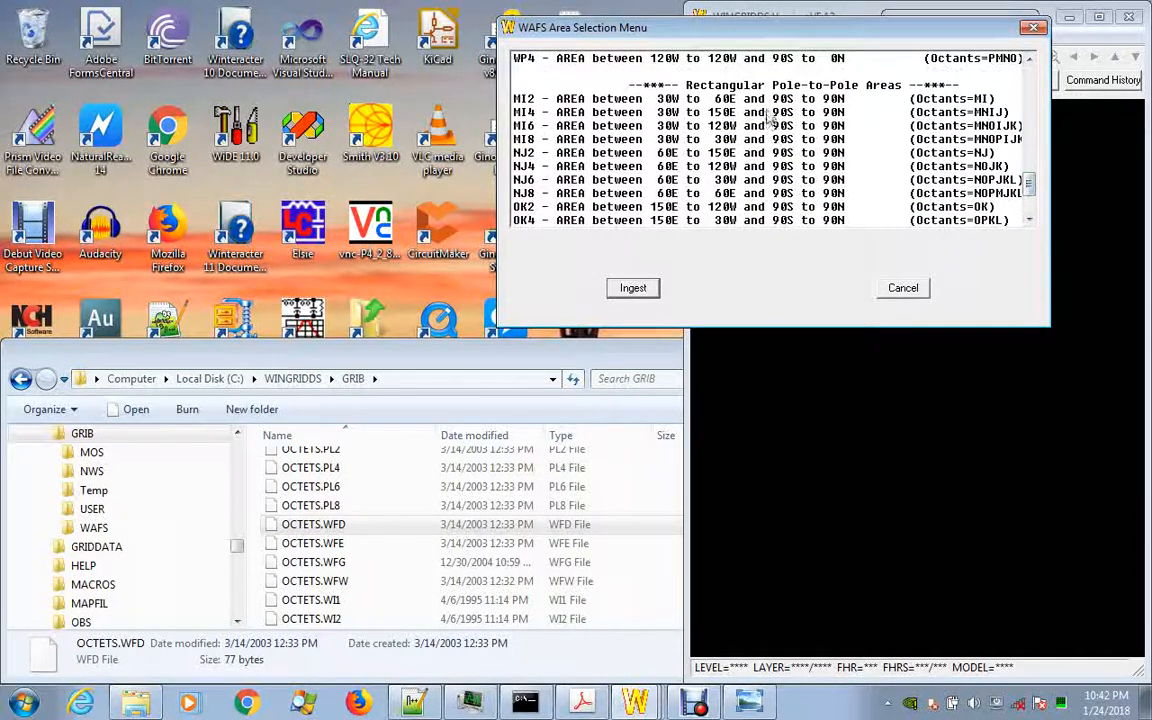
drag(1033, 190, 1033, 205)
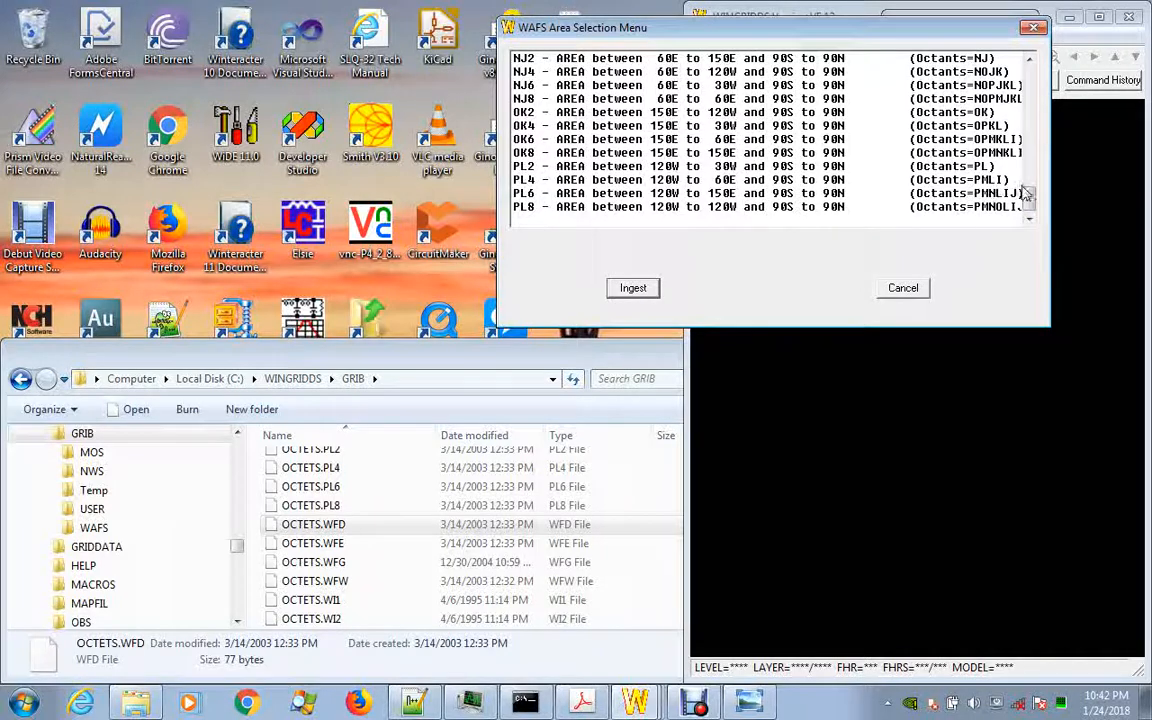
- Ingest the WAFS data for the PL2 selected area, The Caribbean and the Americas
drag(1030, 198, 1031, 85)
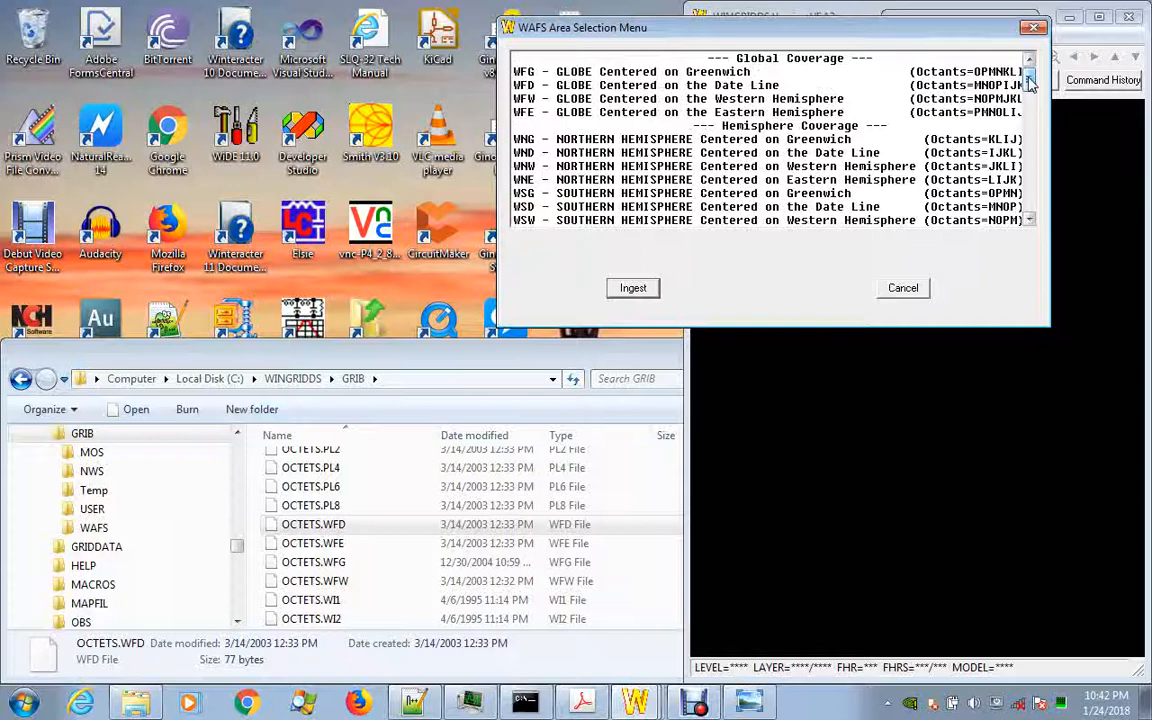
drag(1031, 85, 1038, 92)
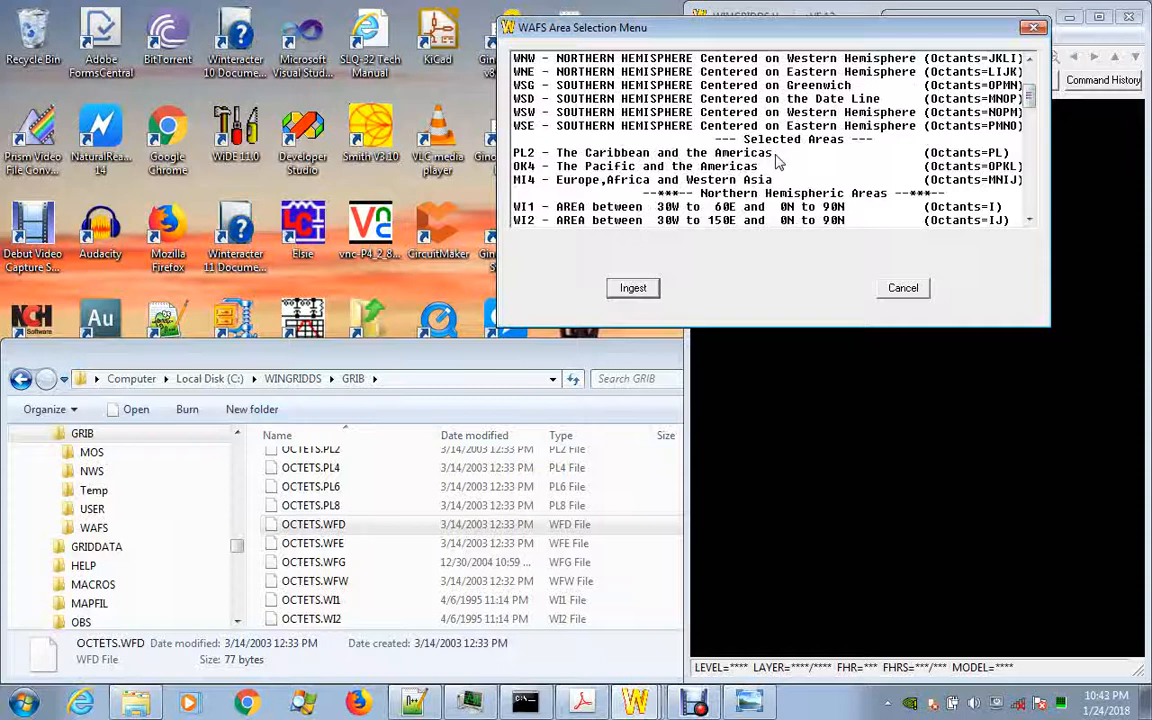
double_click(575, 163)
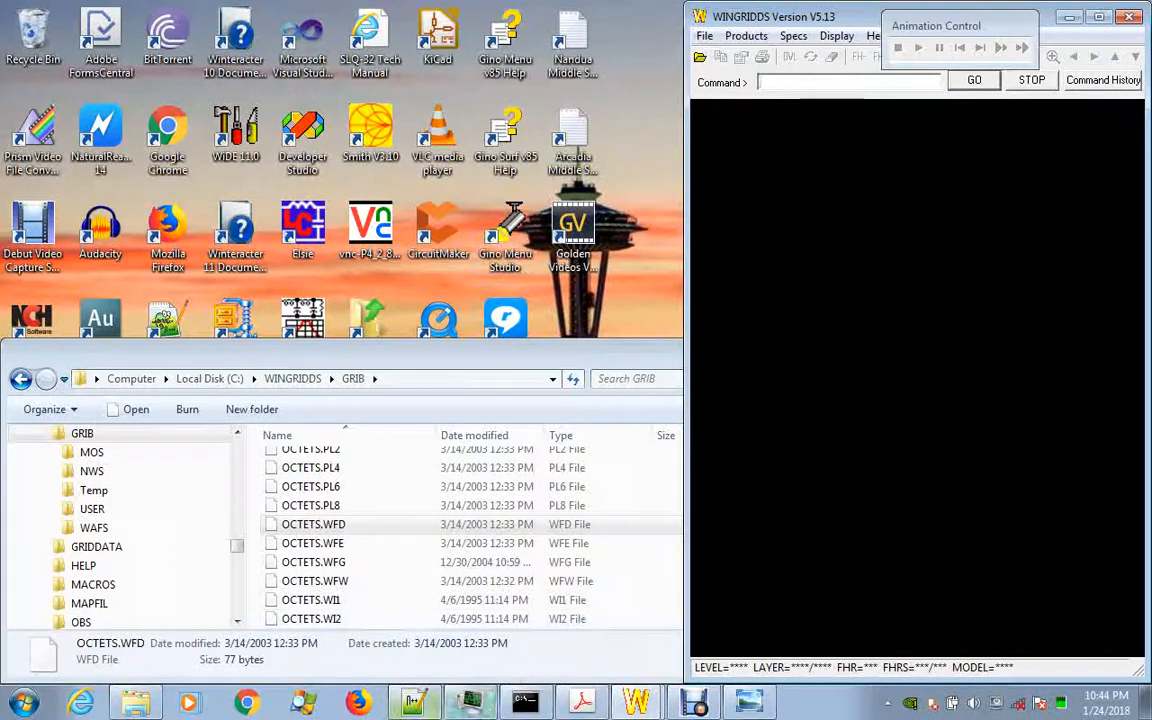
- Switch to Notepad++, reload the modified GRIB2PCG32.OUT, and enlarge its window so more of the log is visible
click(414, 703)
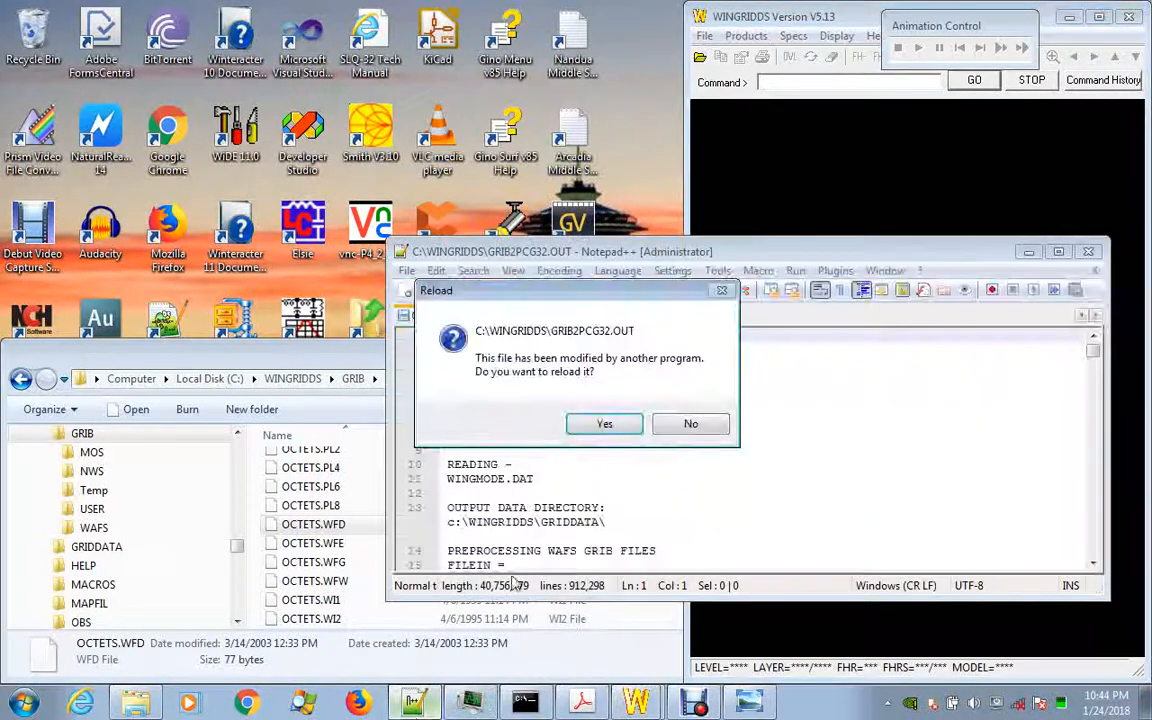
click(605, 424)
drag(690, 601, 697, 658)
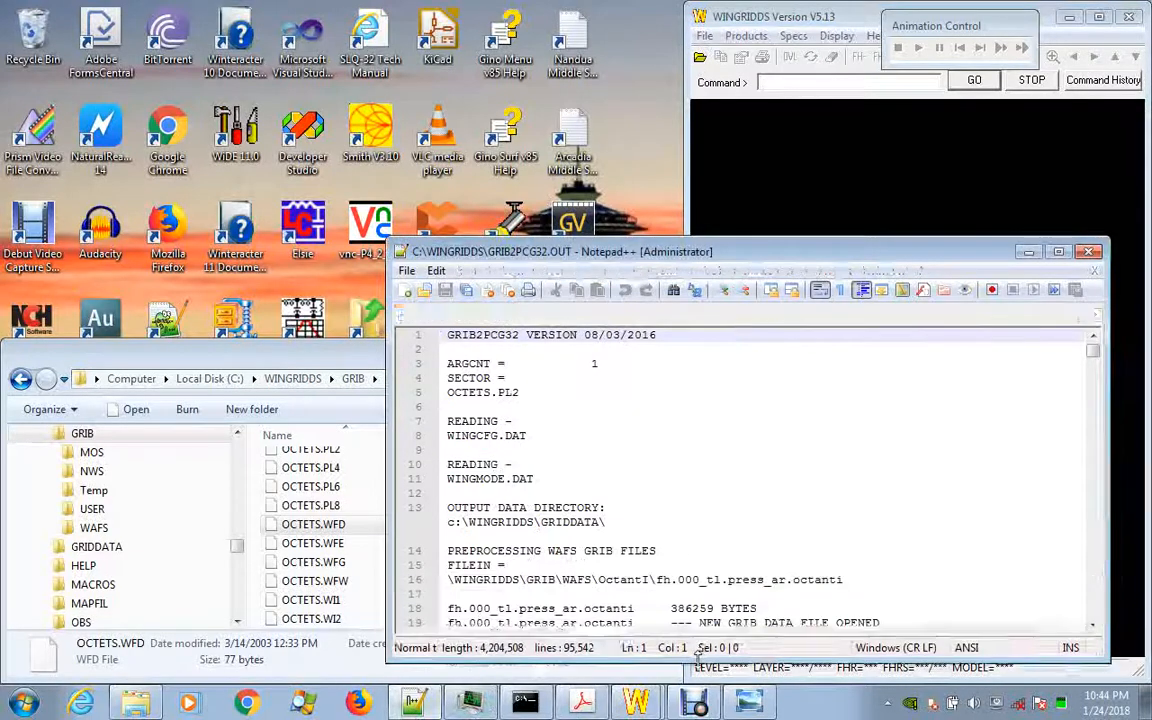
drag(626, 243, 652, 57)
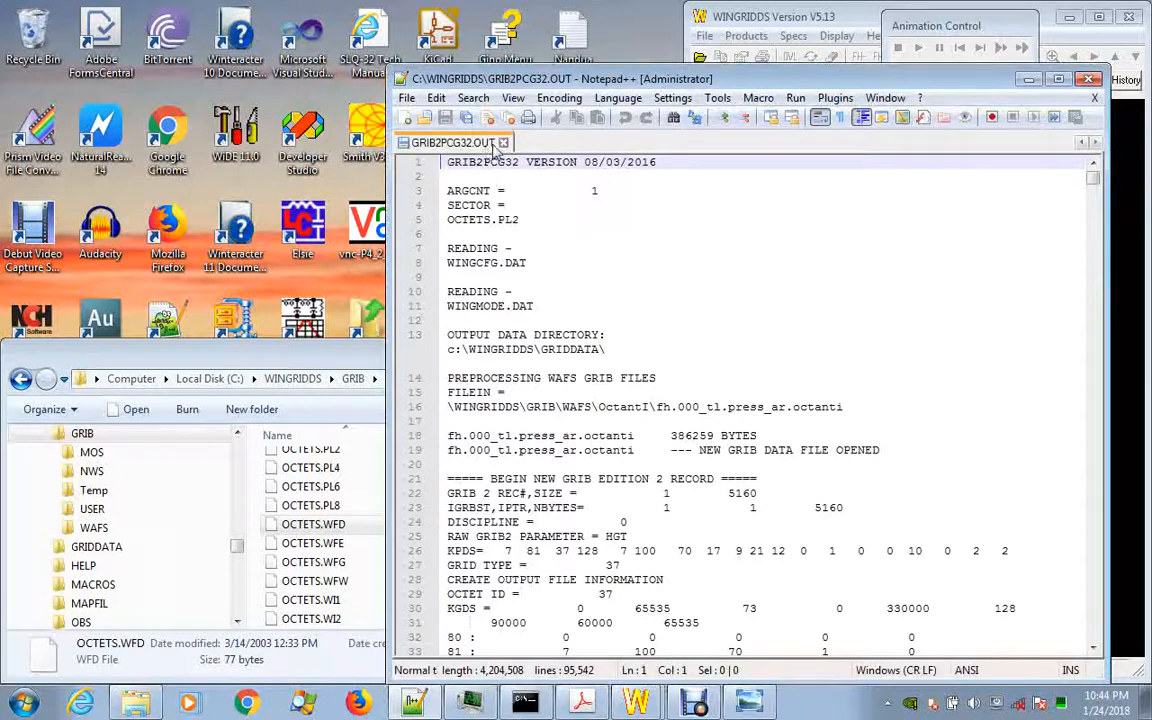
- Locate GRIB2PCG32.OUT in the WINGRIDDS folder in Explorer, and return to the log in Notepad++
click(330, 346)
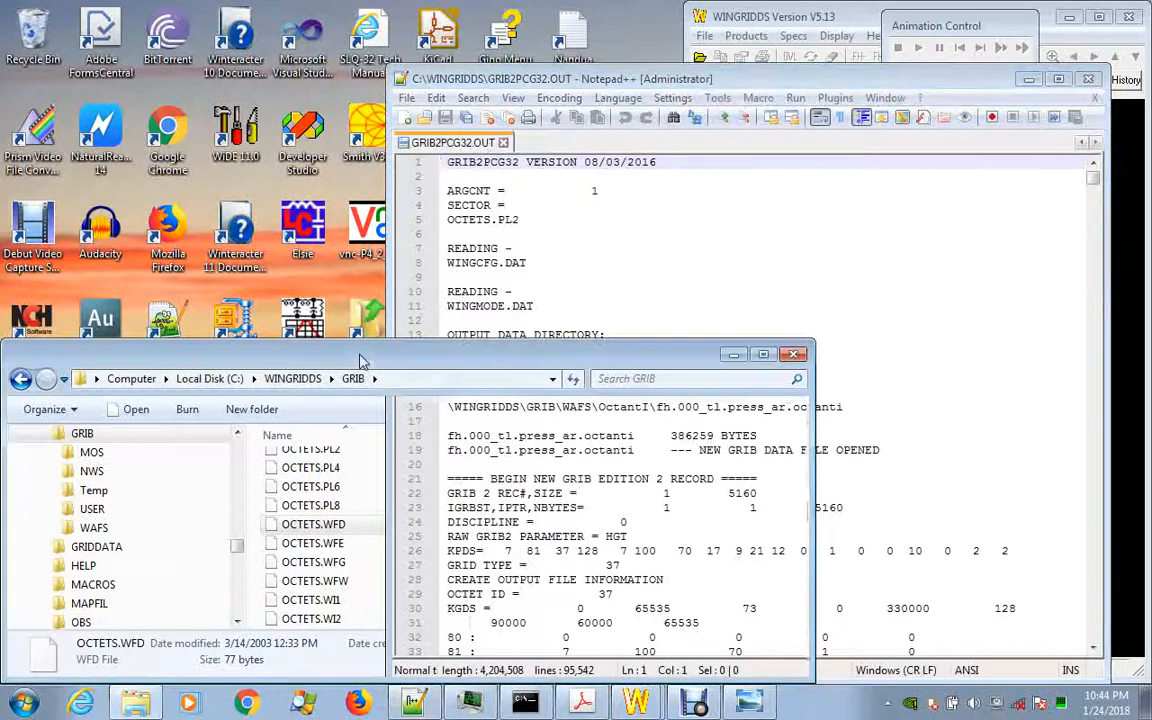
scroll(237, 436, up, 3)
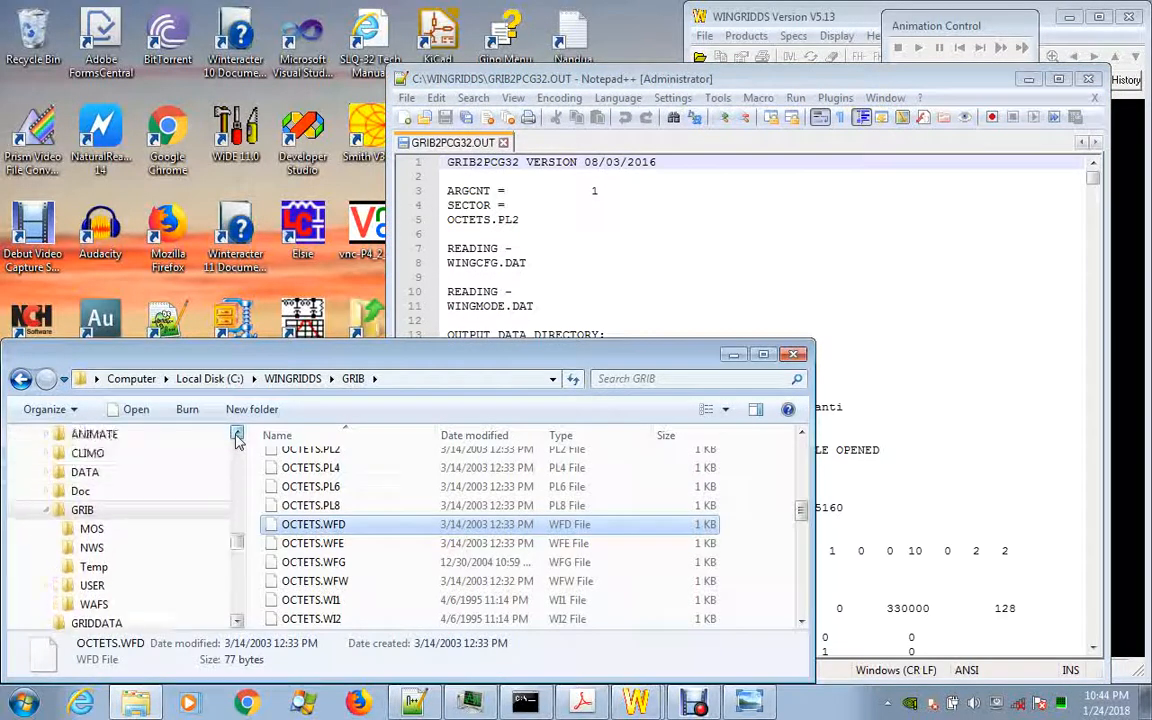
click(105, 473)
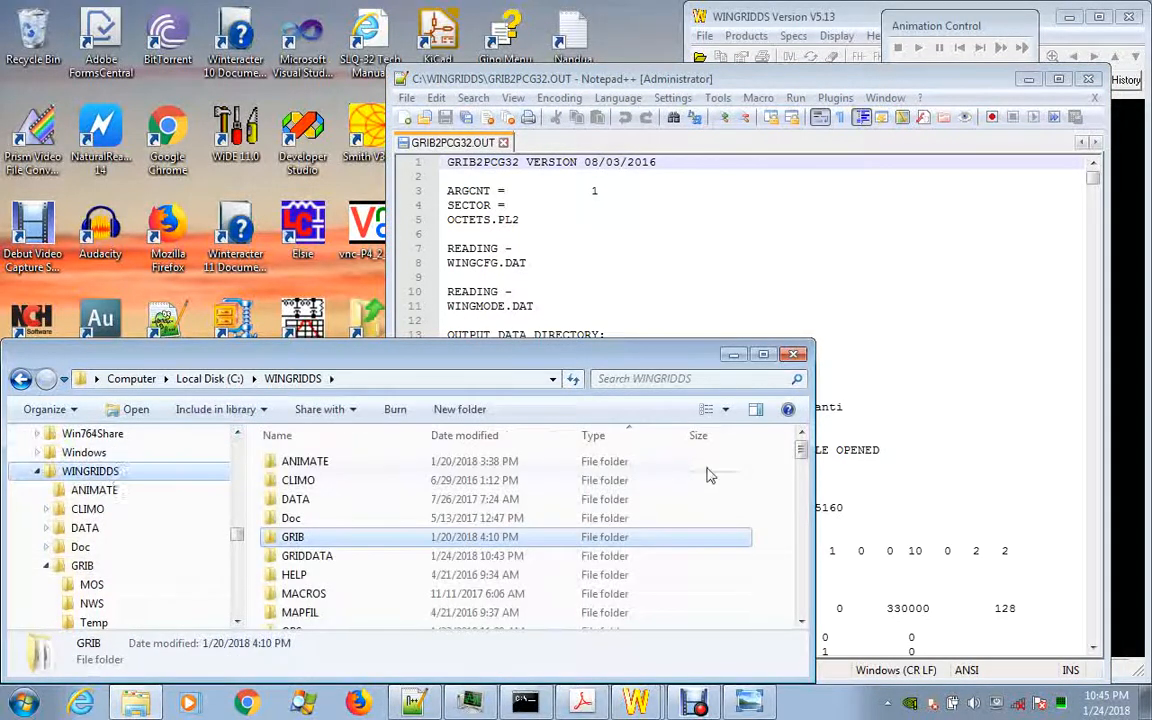
scroll(720, 450, down, 2)
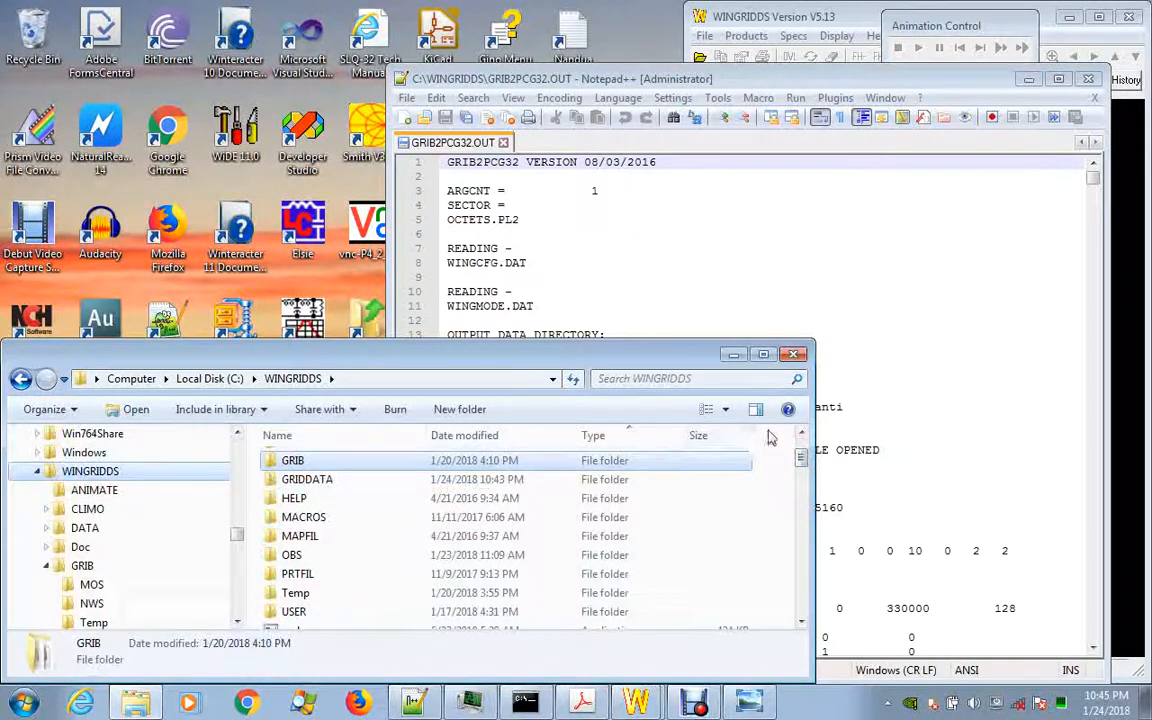
scroll(803, 462, down, 1)
drag(803, 462, 801, 545)
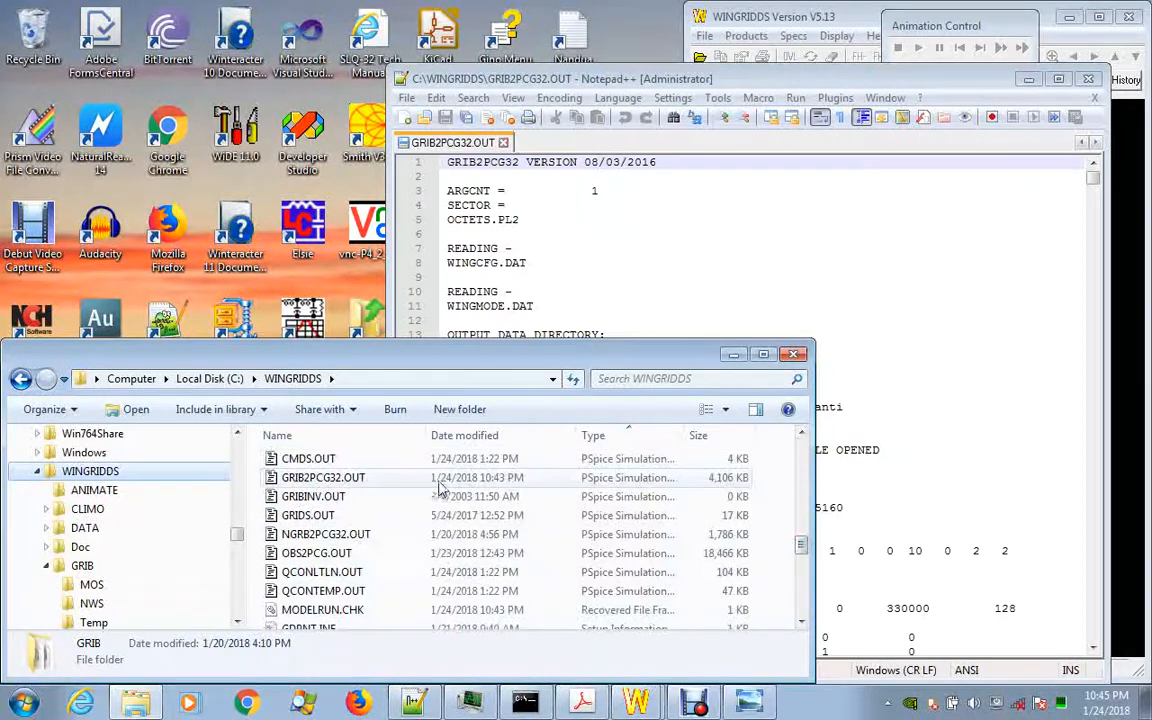
click(584, 306)
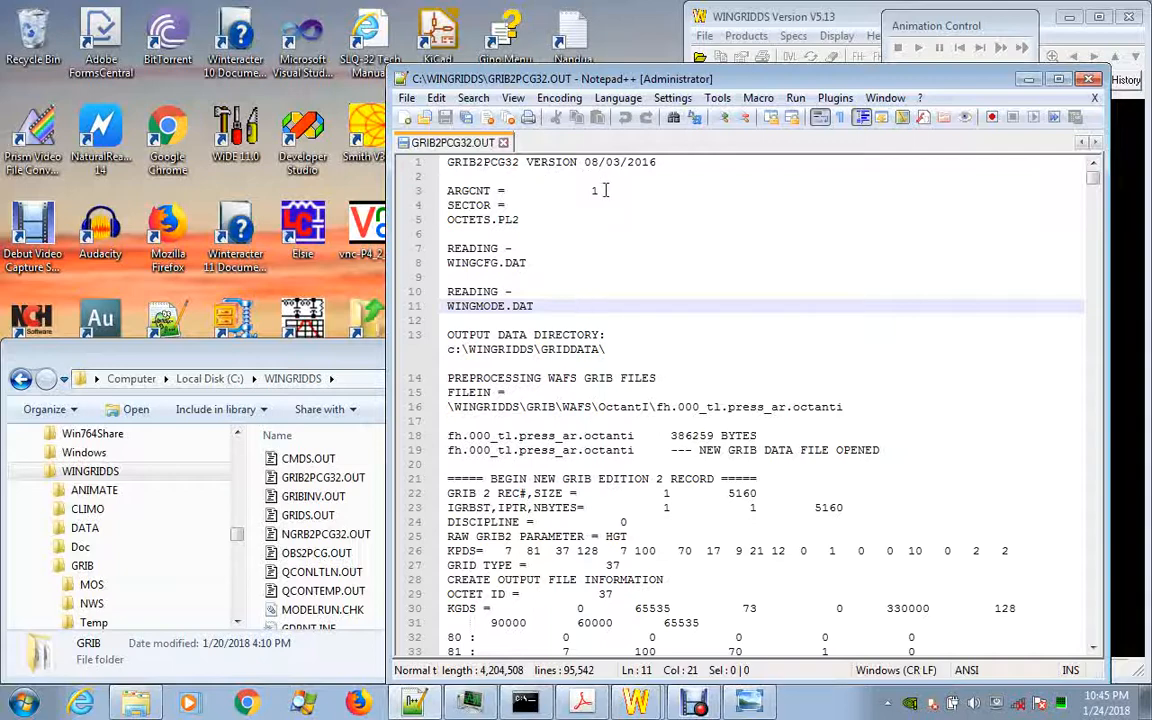
- Read the Automated WAFS GRIB Data Ingest section of the WINGRIDDS Users Guide in Adobe Acrobat Pro, and minimize the guide
click(578, 703)
scroll(630, 473, down, 5)
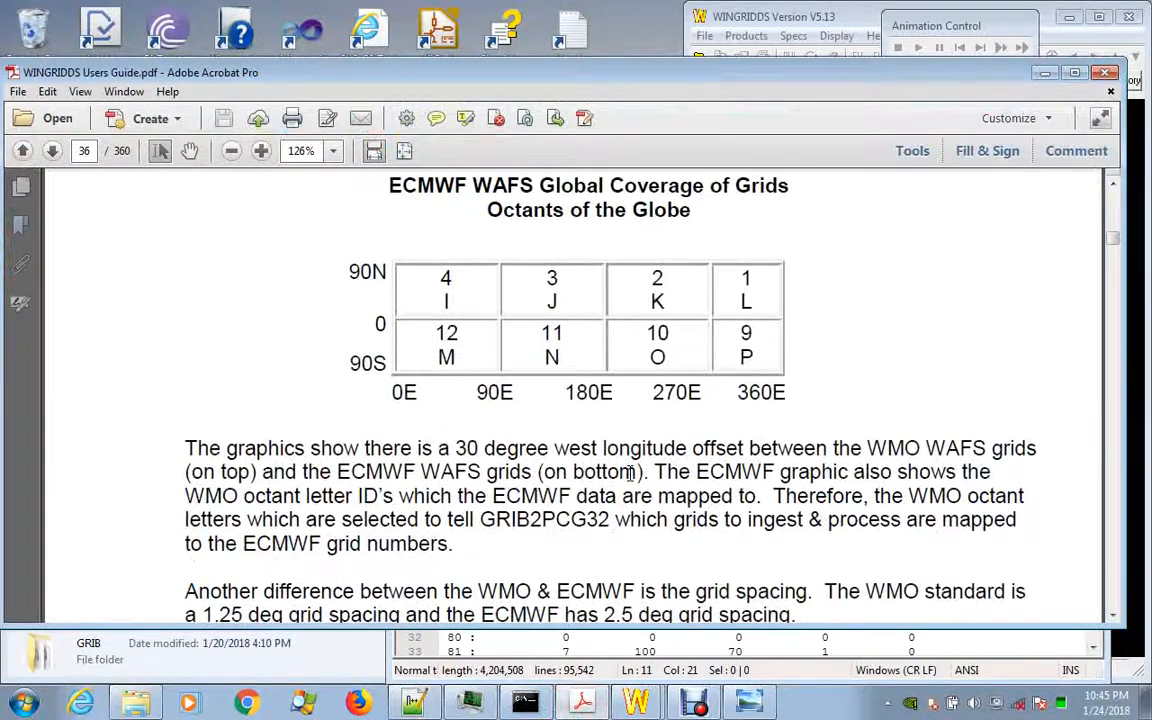
scroll(630, 473, down, 20)
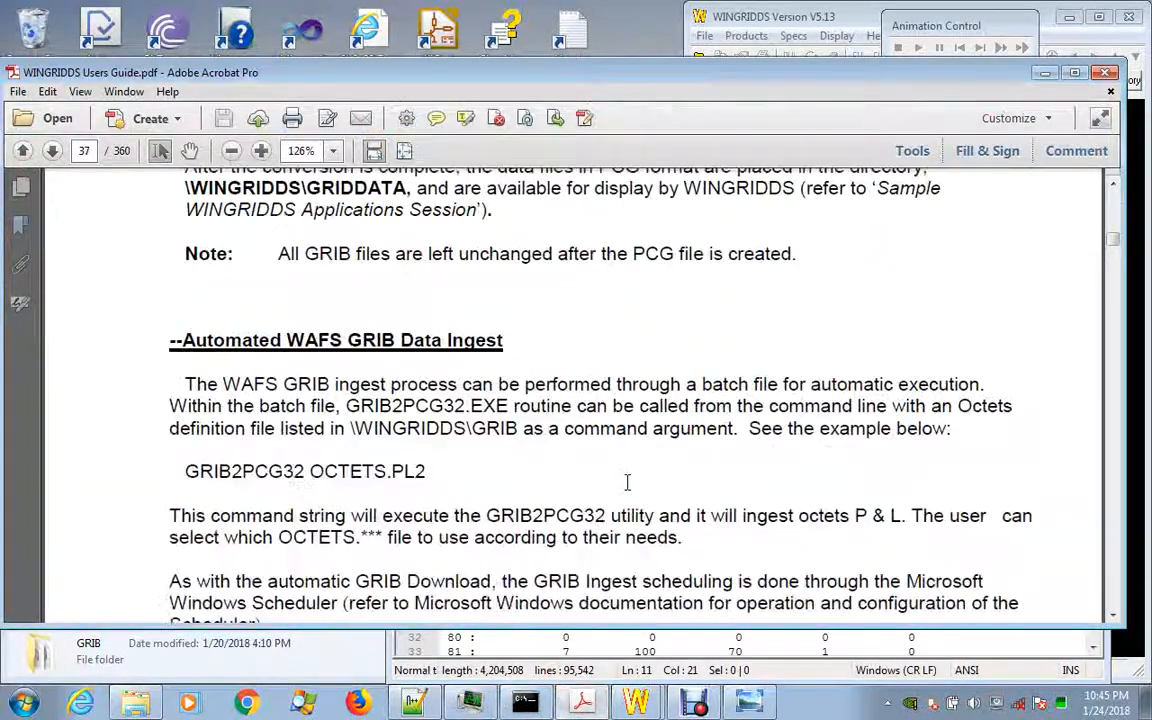
scroll(627, 483, down, 4)
scroll(628, 488, up, 1)
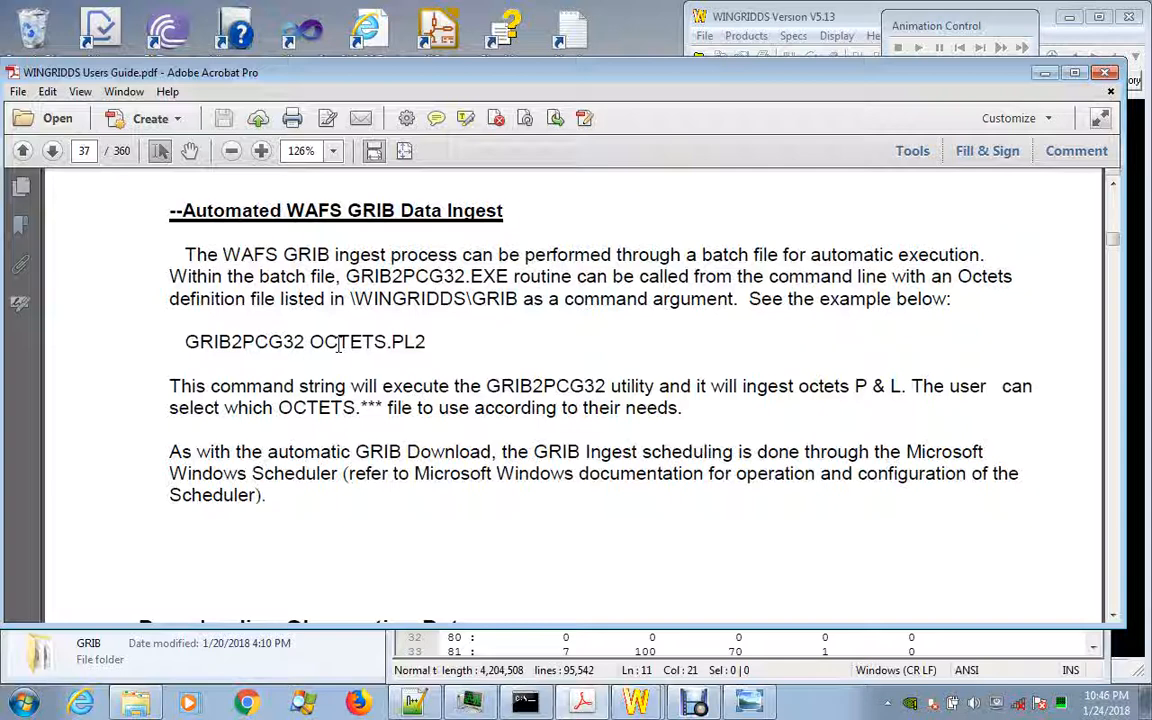
scroll(338, 344, up, 1)
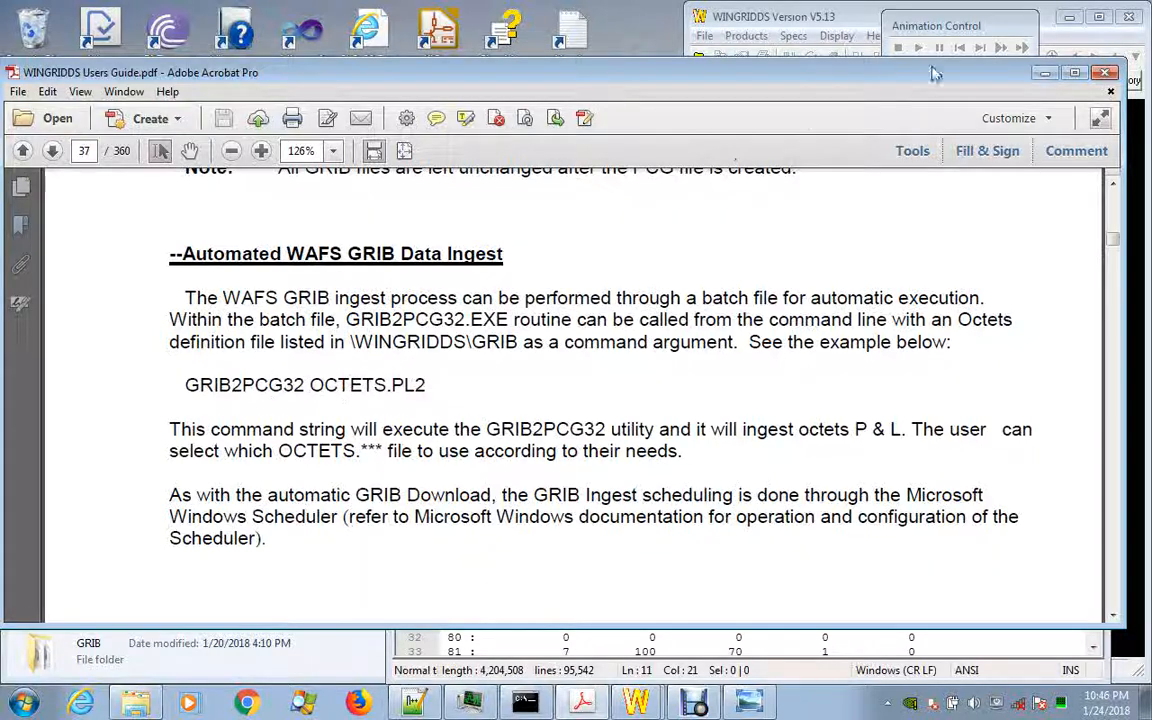
click(1043, 75)
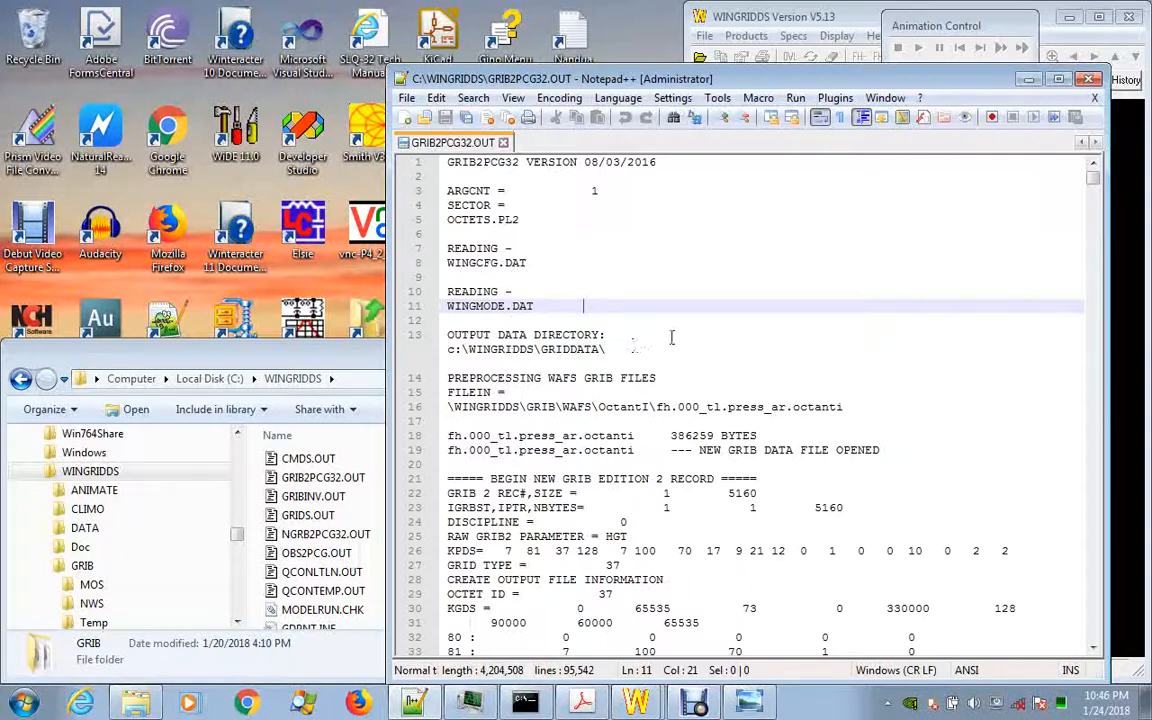
- Examine the WAFS preprocessing part of GRIB2PCG32.OUT, including the input file, raw parameter and grid type of the first OctantI records
scroll(999, 343, down, 1)
scroll(999, 343, down, 2)
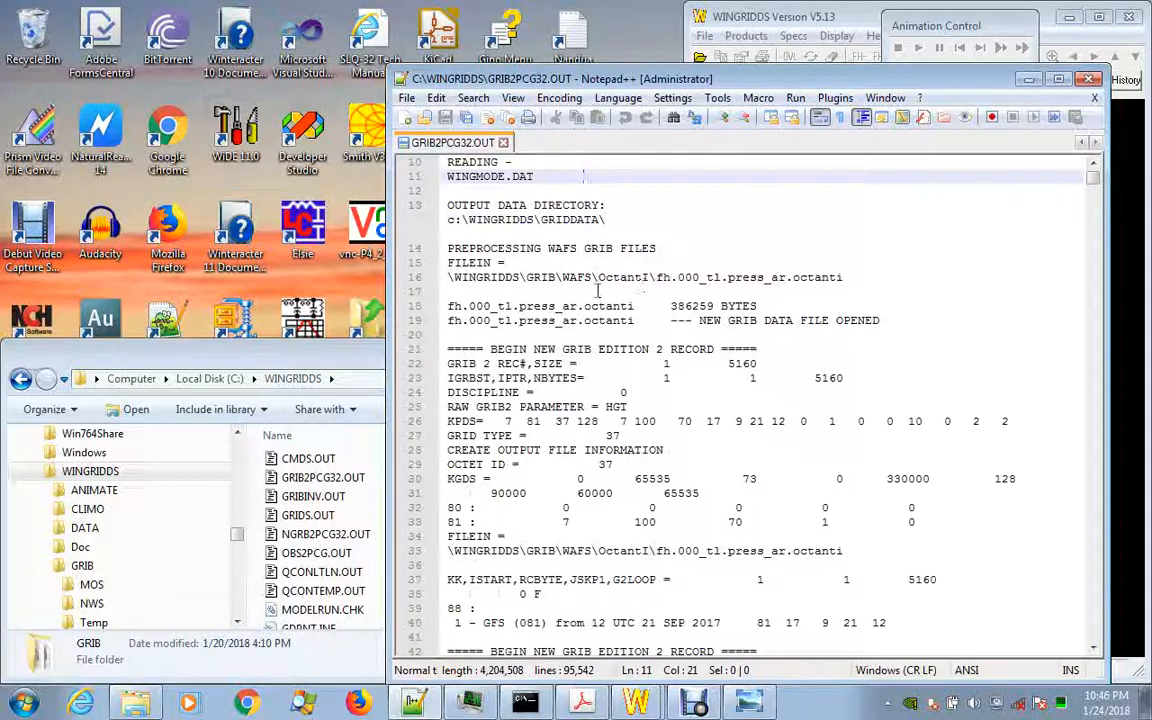
scroll(703, 320, down, 3)
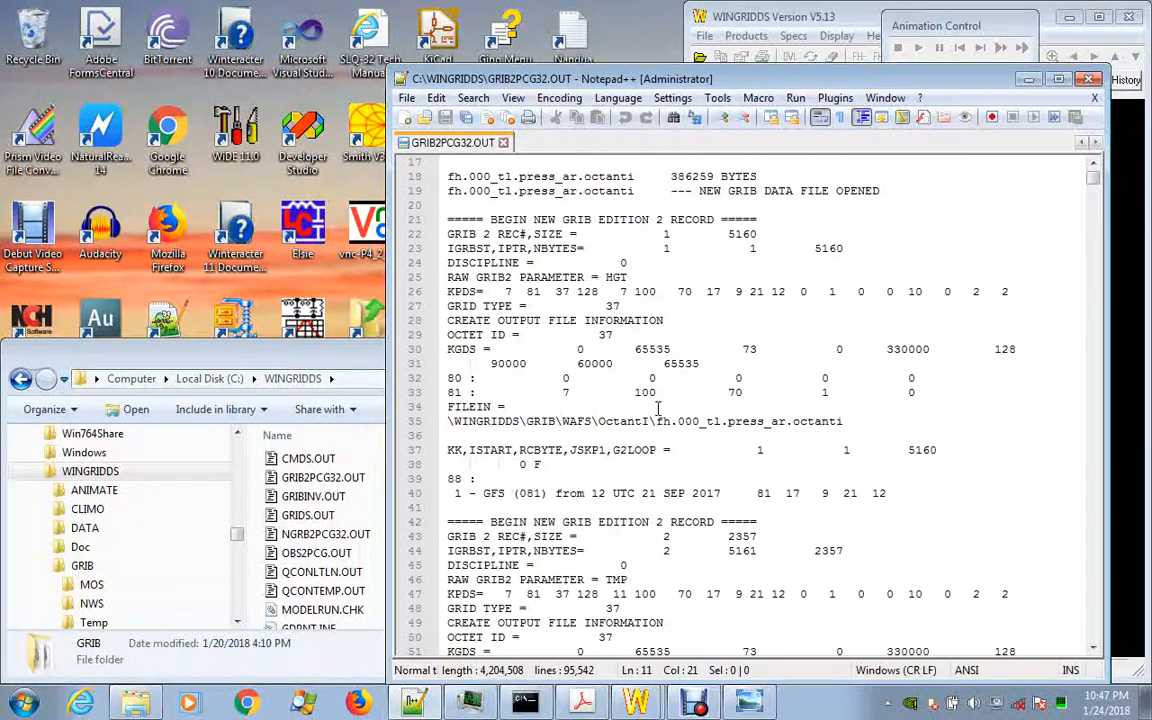
scroll(897, 393, down, 4)
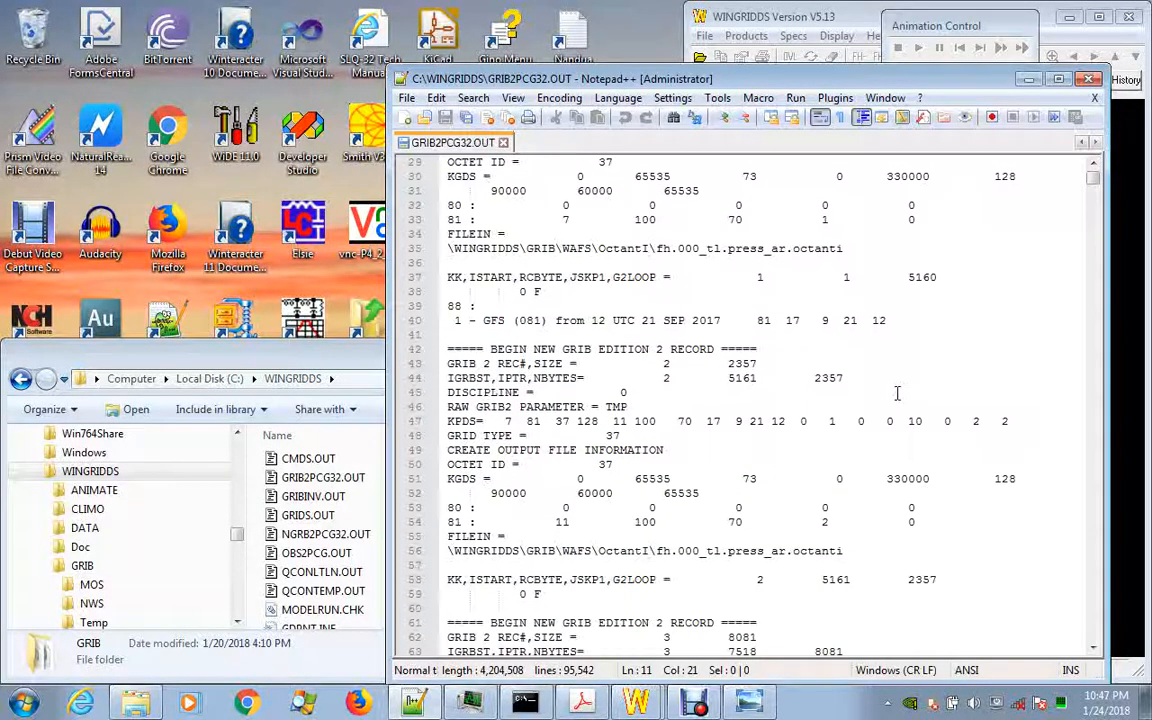
scroll(897, 393, down, 13)
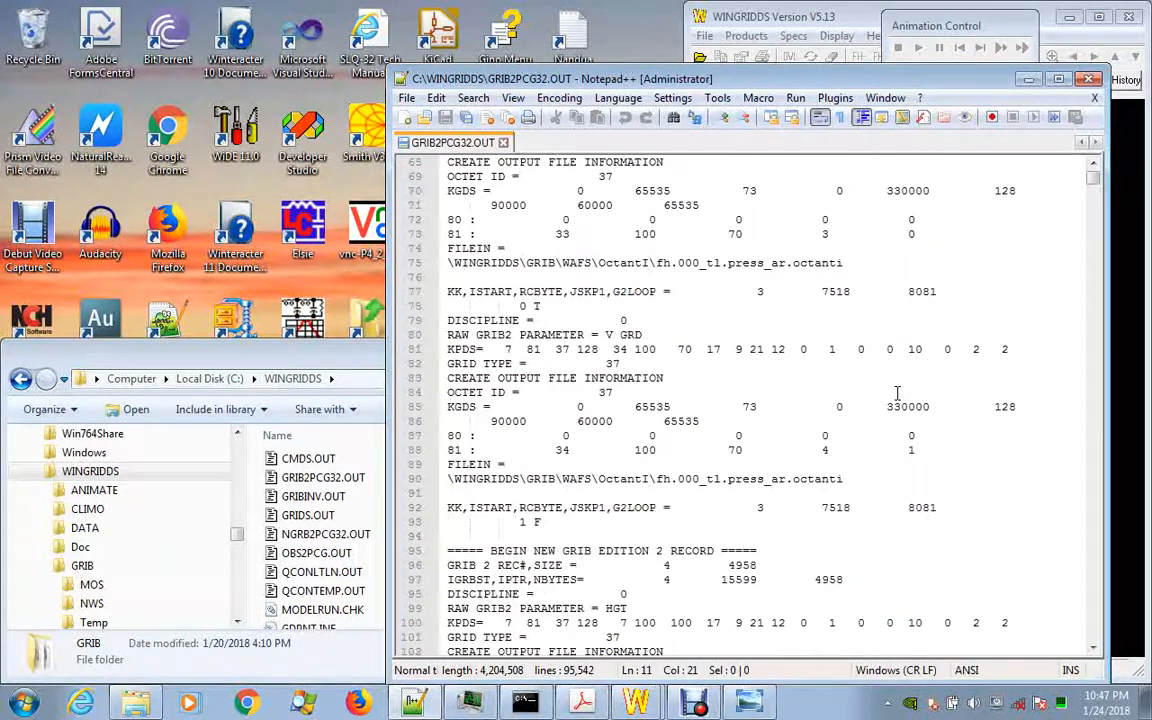
scroll(897, 393, down, 20)
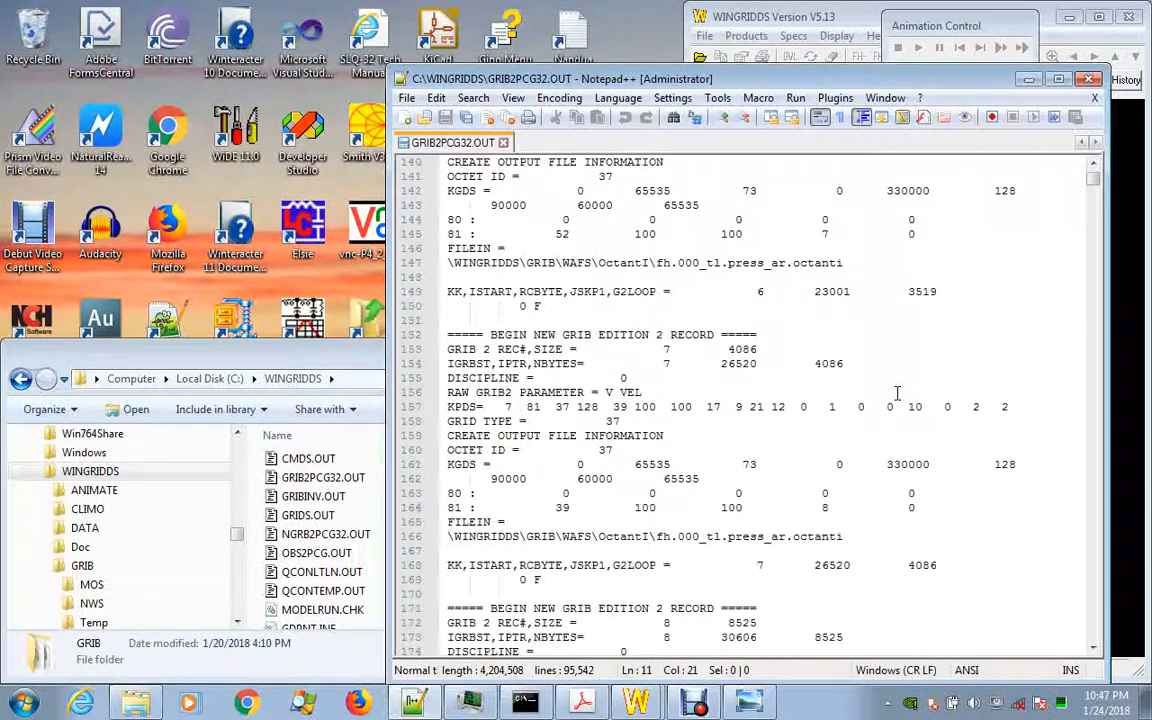
scroll(897, 393, down, 17)
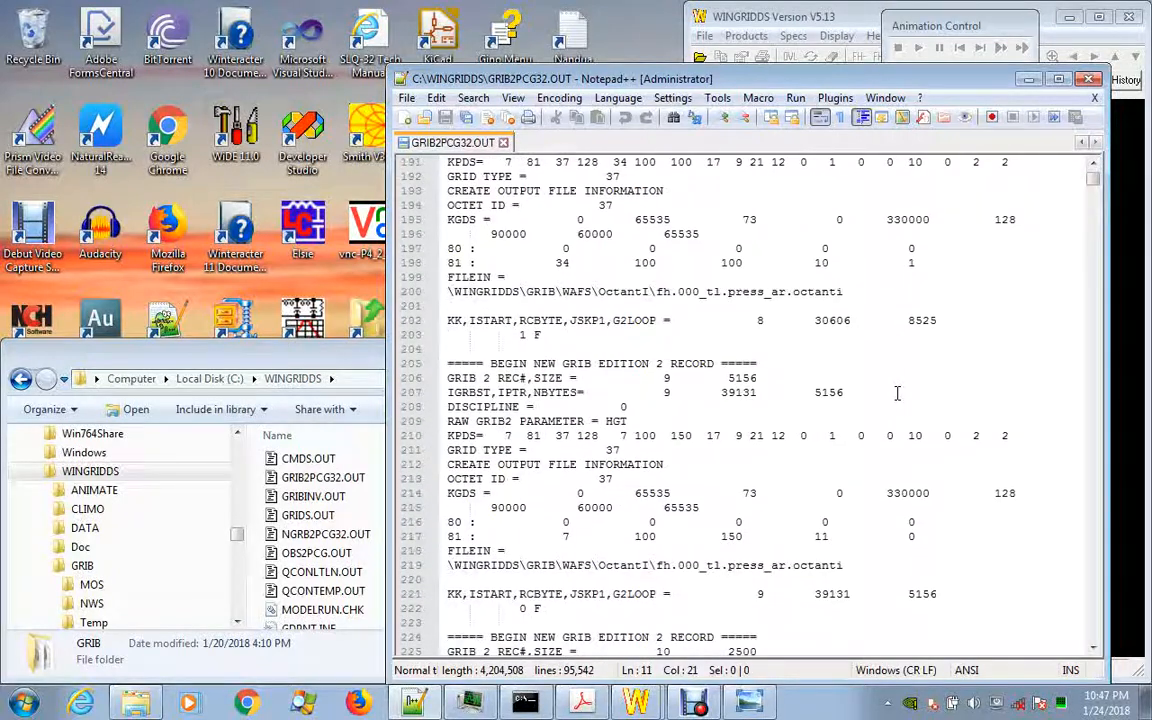
scroll(897, 393, down, 1)
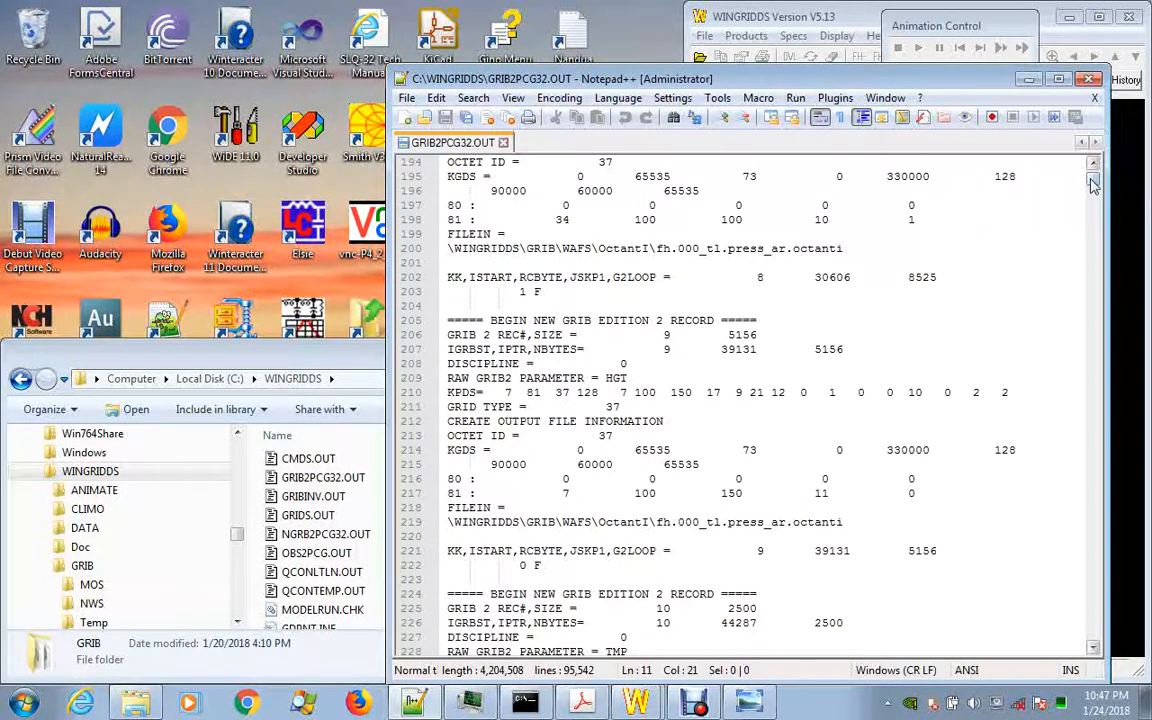
- Find the end of GRIB collection in GRIB2PCG32.OUT and examine the ingest errors, record count, octants and forecast hours inventory
drag(1093, 183, 1070, 496)
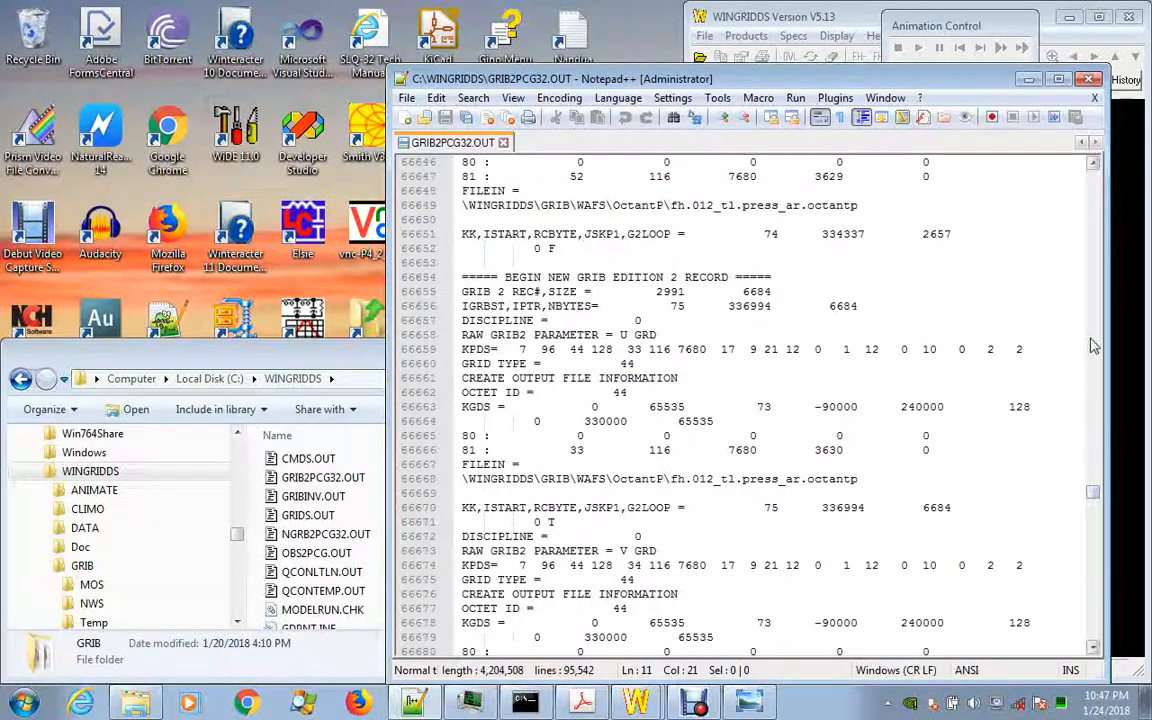
scroll(988, 540, down, 20)
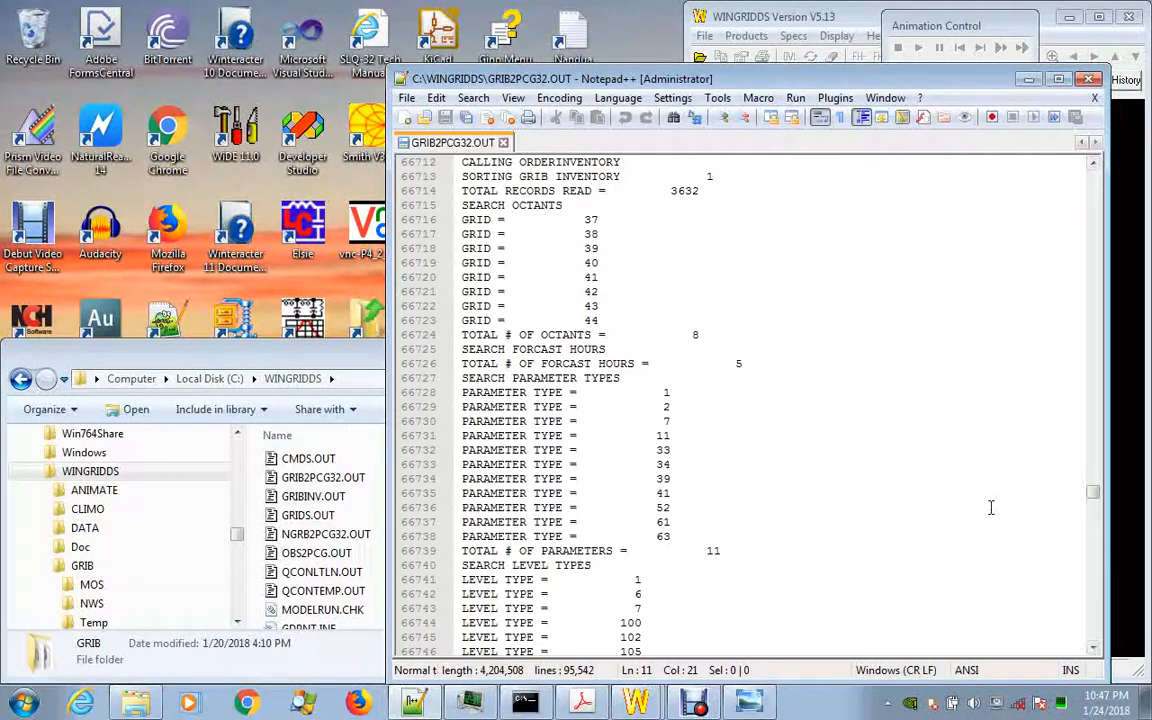
scroll(990, 507, up, 1)
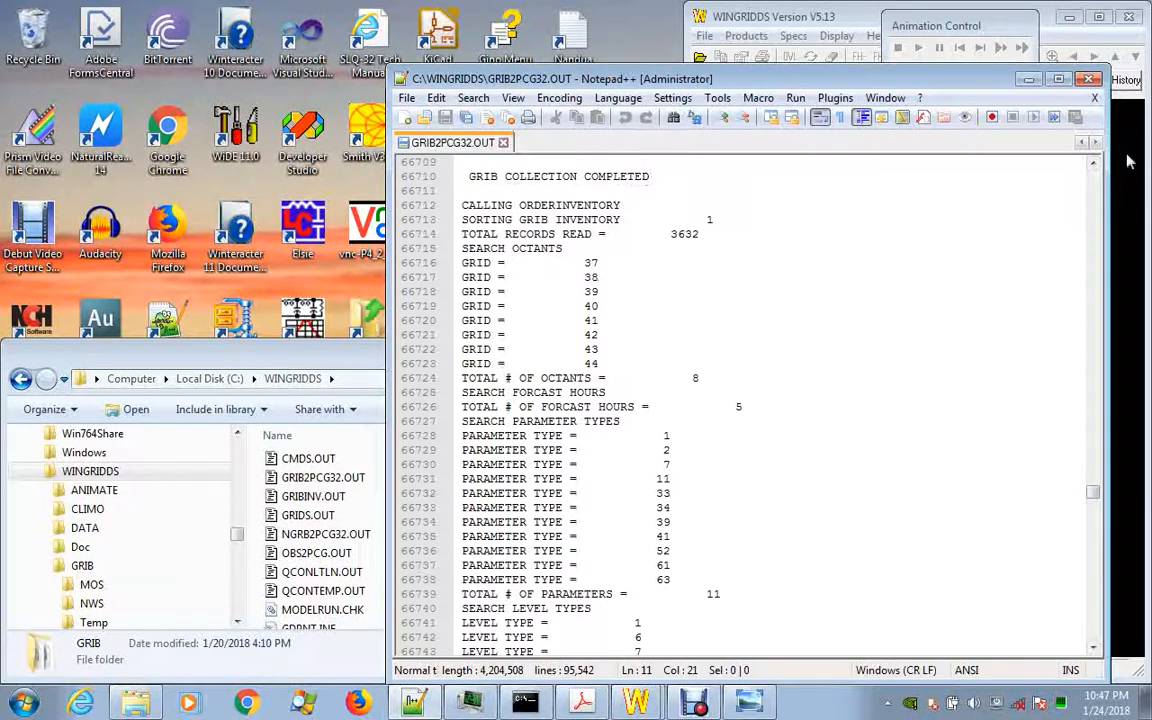
click(1094, 164)
click(1094, 164)
click(1094, 164)
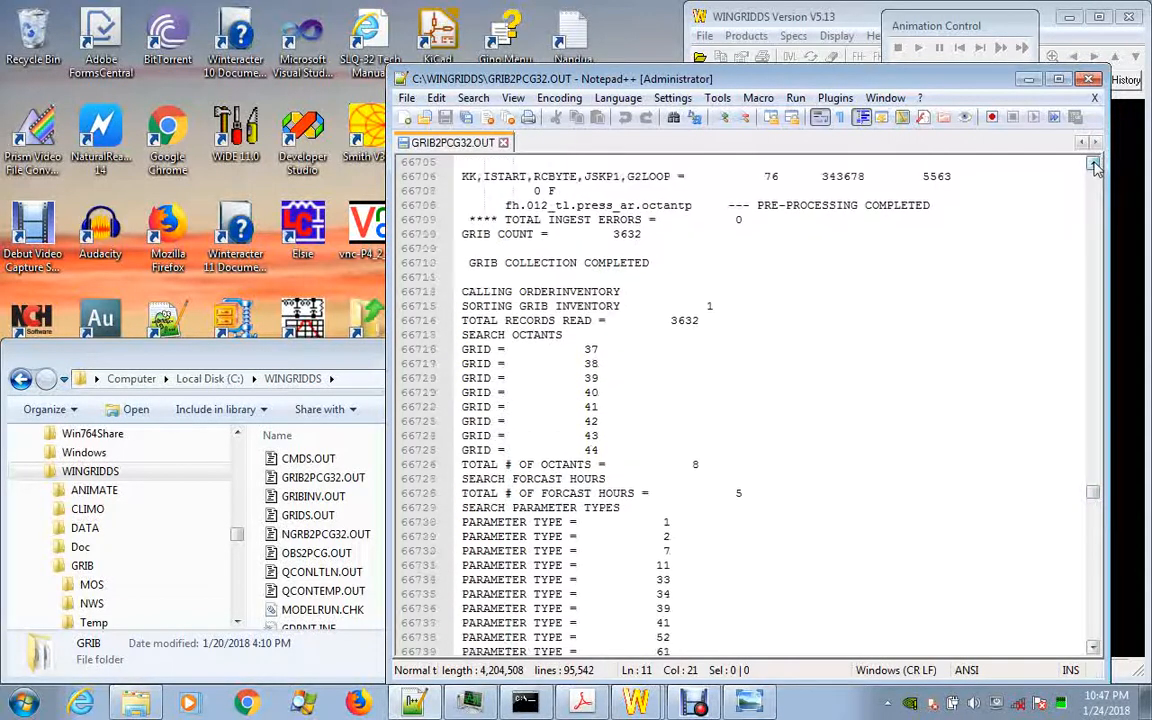
click(1094, 164)
click(1094, 164)
click(1094, 164)
click(1094, 164)
click(1094, 164)
click(1094, 164)
click(1094, 164)
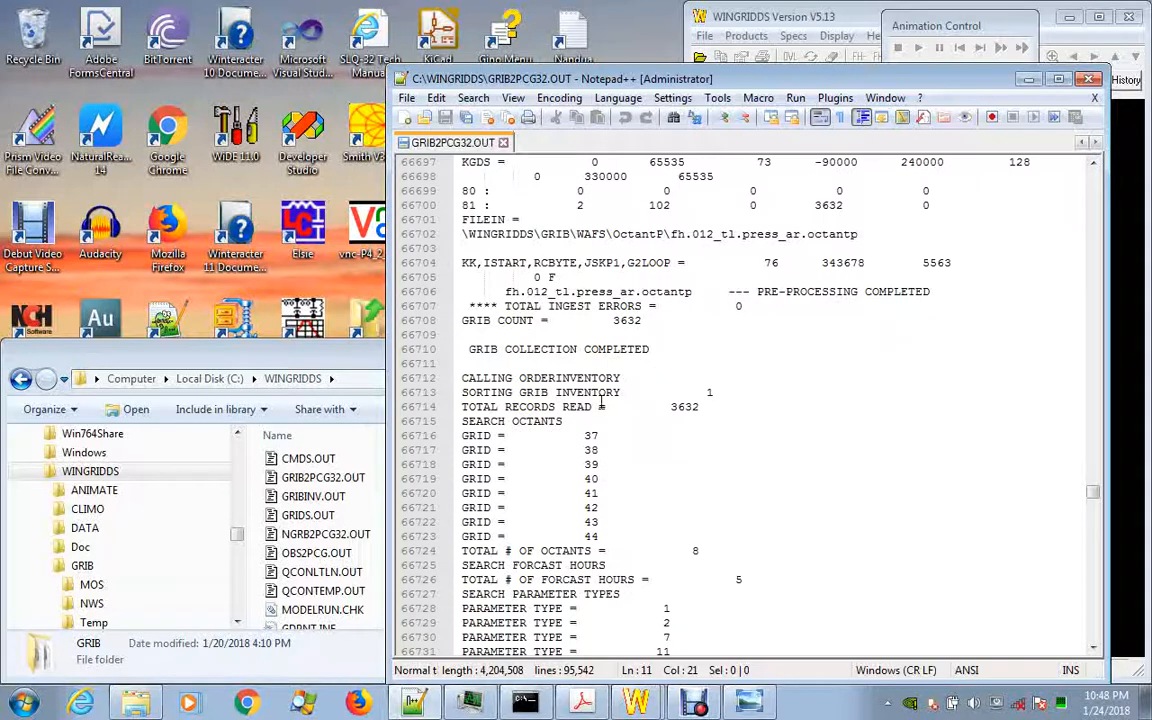
scroll(765, 381, down, 4)
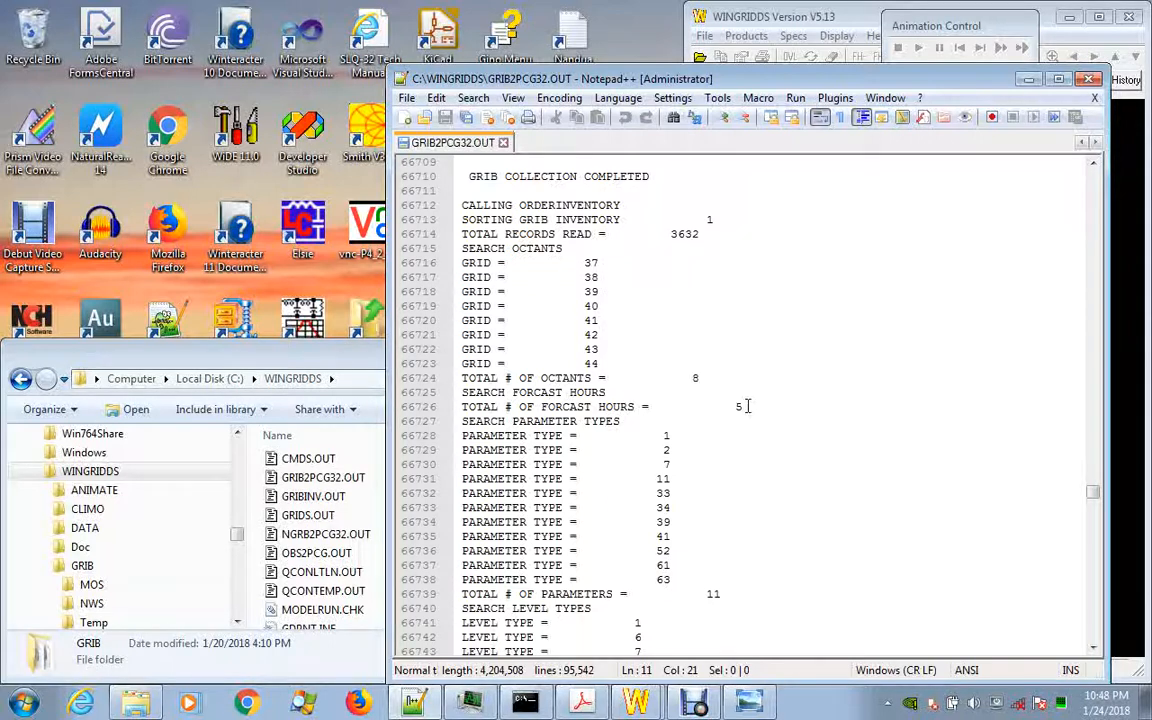
- Examine the parameter types, level types, levels, ensemble search and forecast hour sorting in the GRIB2PCG32.OUT inventory summary
scroll(747, 405, down, 4)
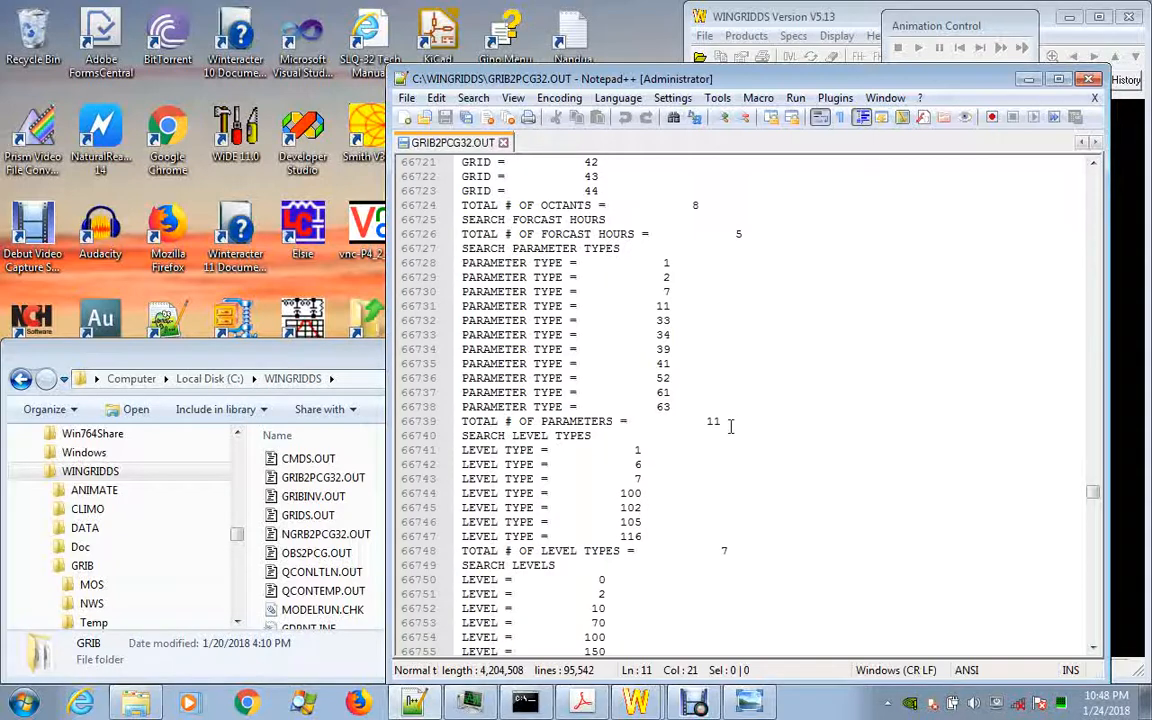
scroll(731, 426, down, 3)
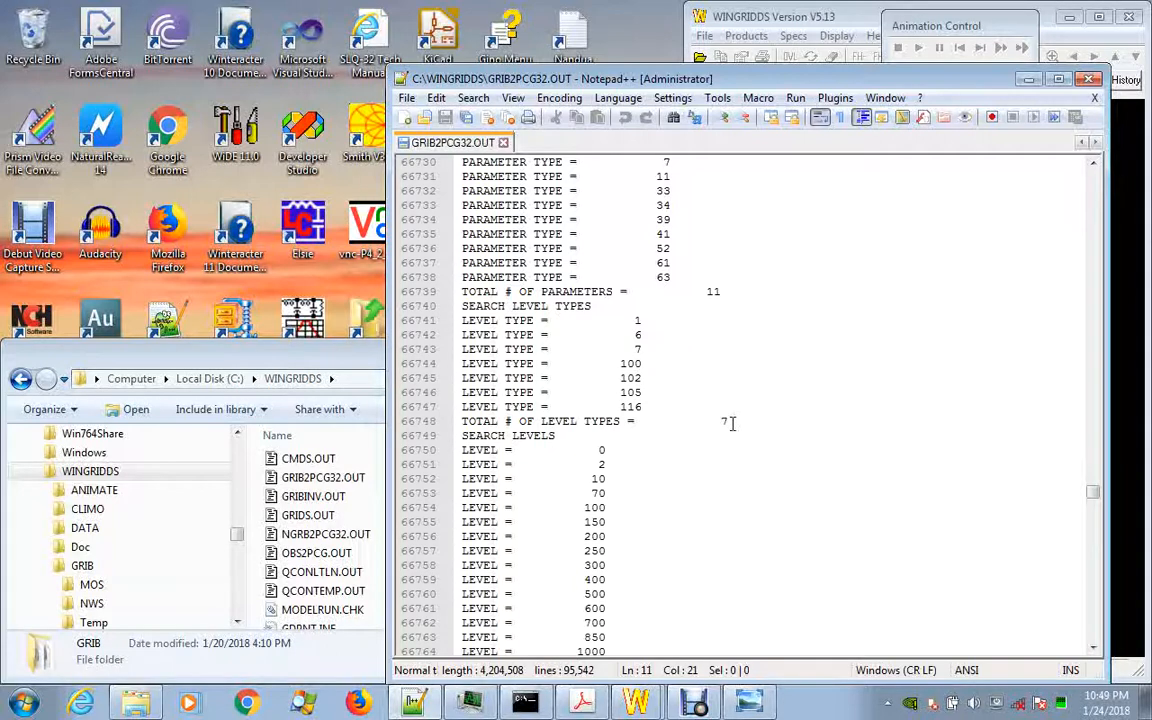
scroll(732, 423, down, 3)
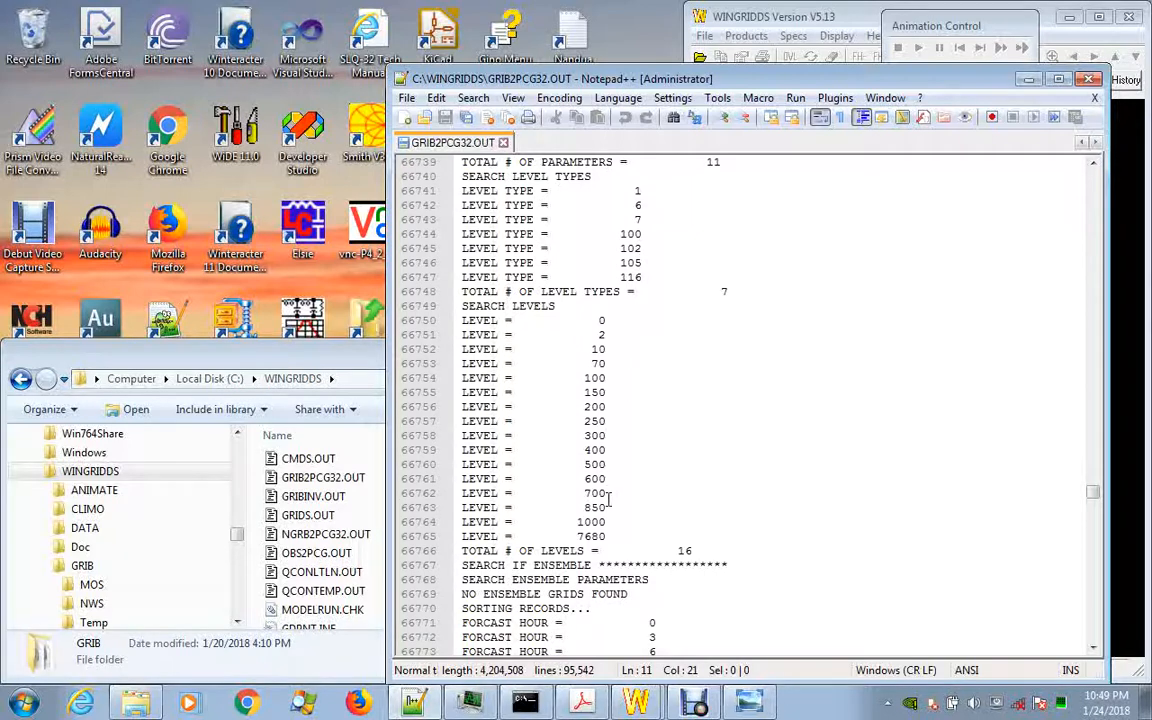
scroll(766, 480, down, 5)
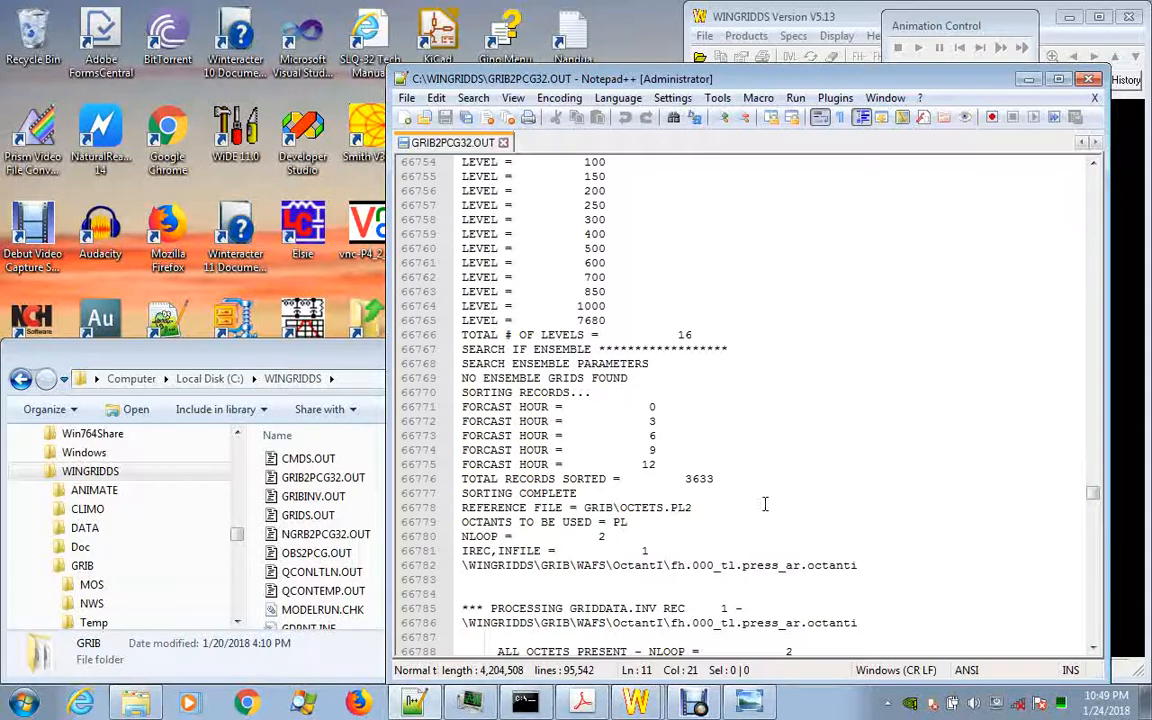
- Examine how GRIDDATA.INV record 1 is processed in the log, from the OCTETS reference file through the OctantP and OctantL data to the added grids
scroll(765, 504, down, 4)
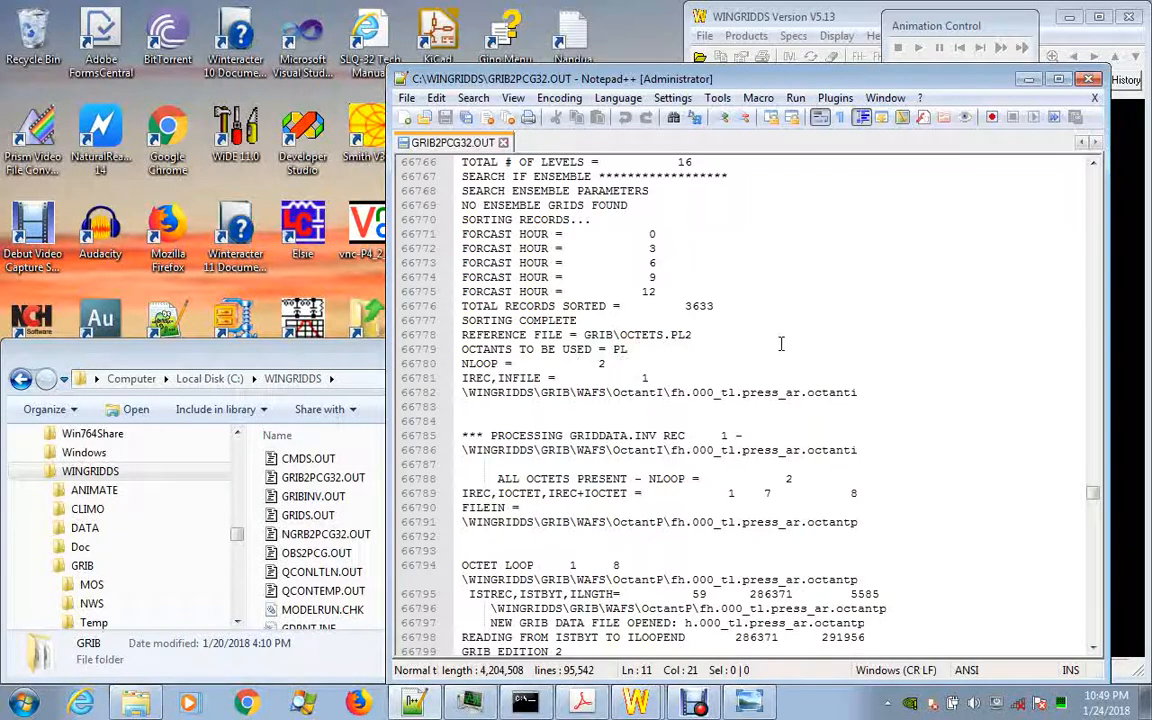
scroll(782, 344, down, 2)
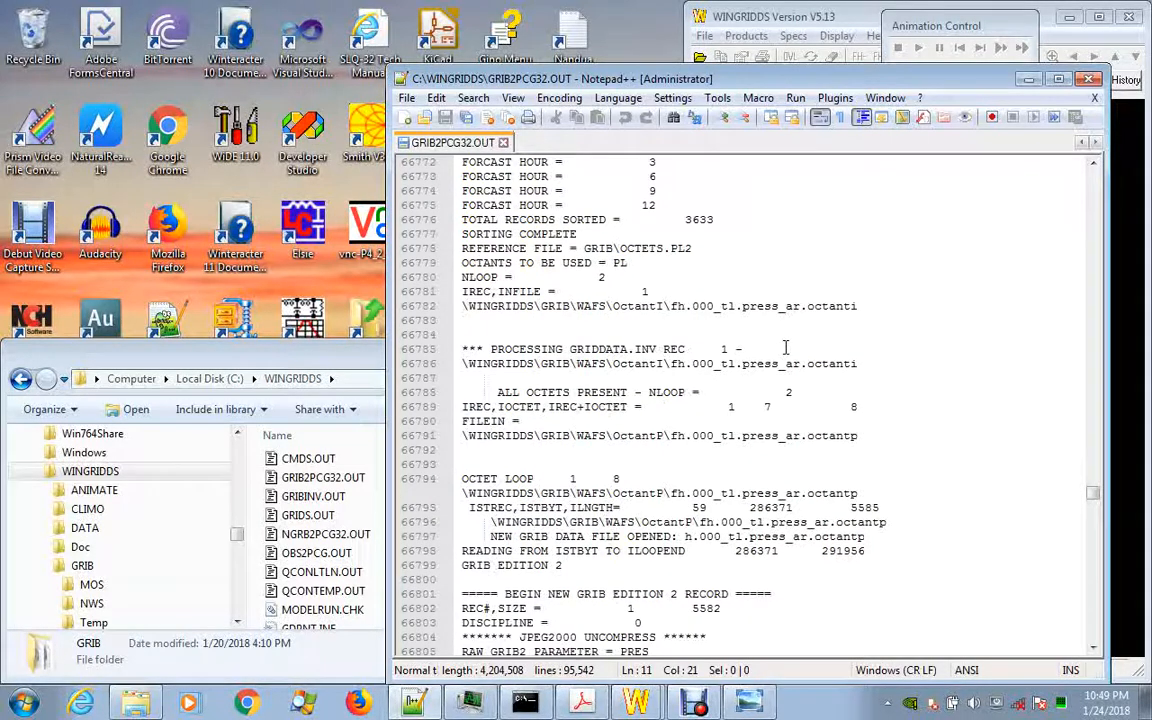
scroll(786, 347, down, 3)
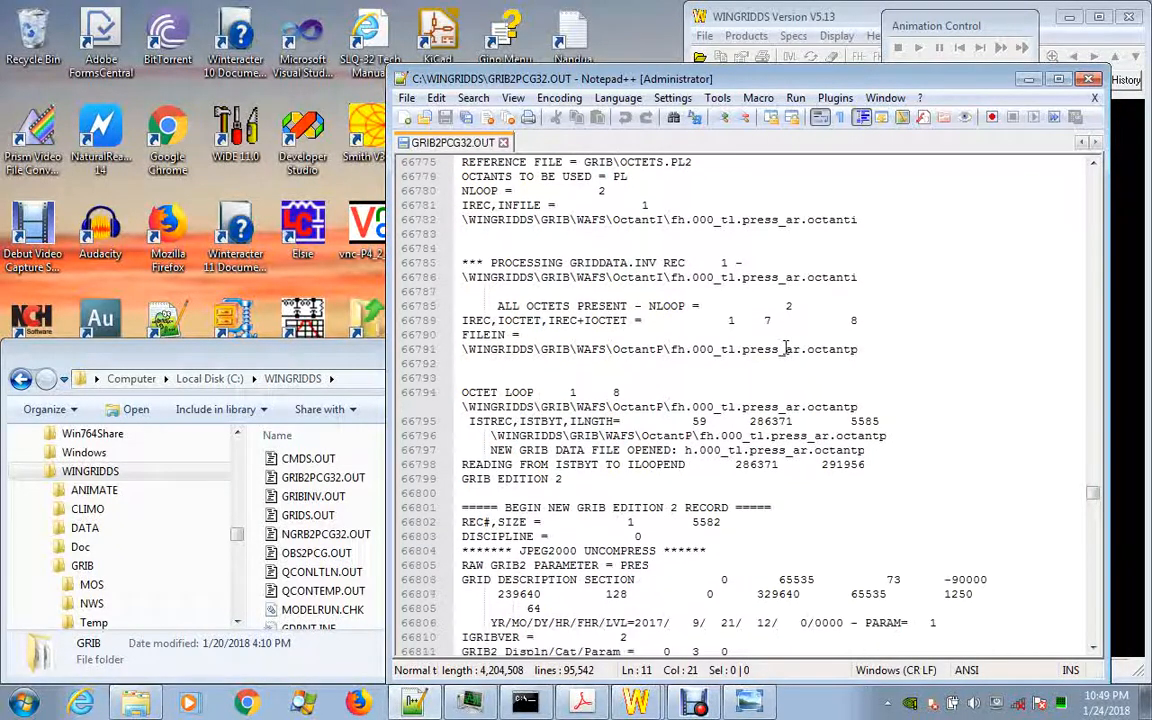
scroll(786, 346, down, 2)
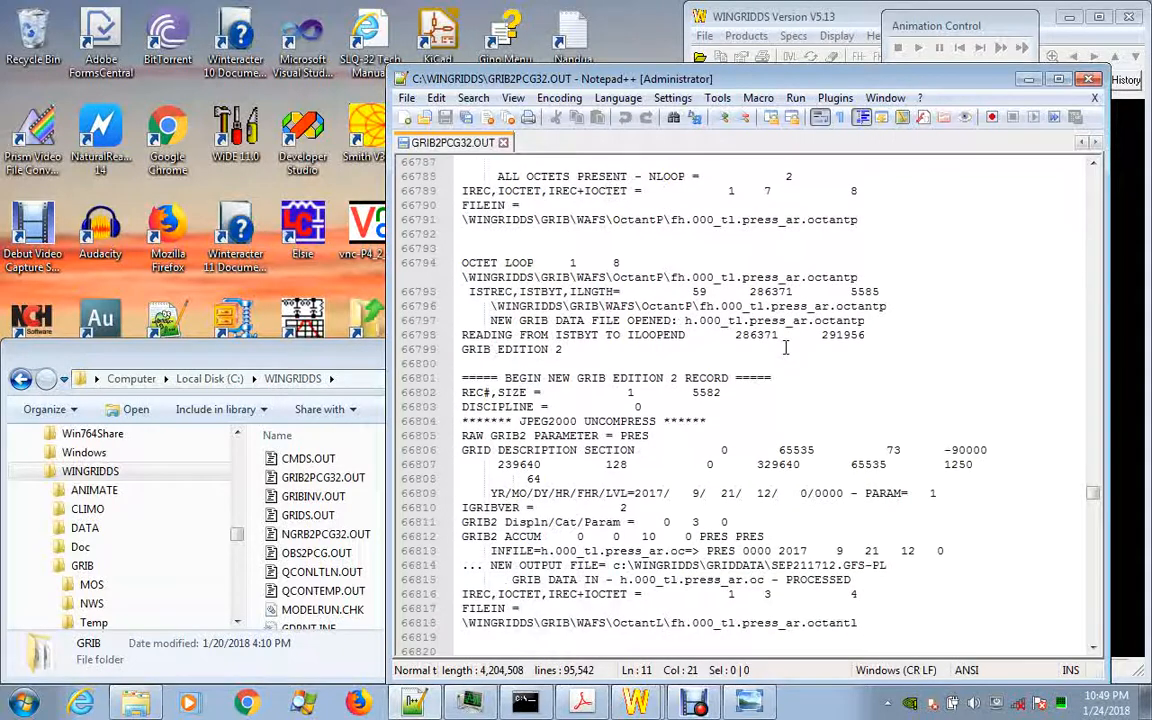
scroll(786, 347, down, 6)
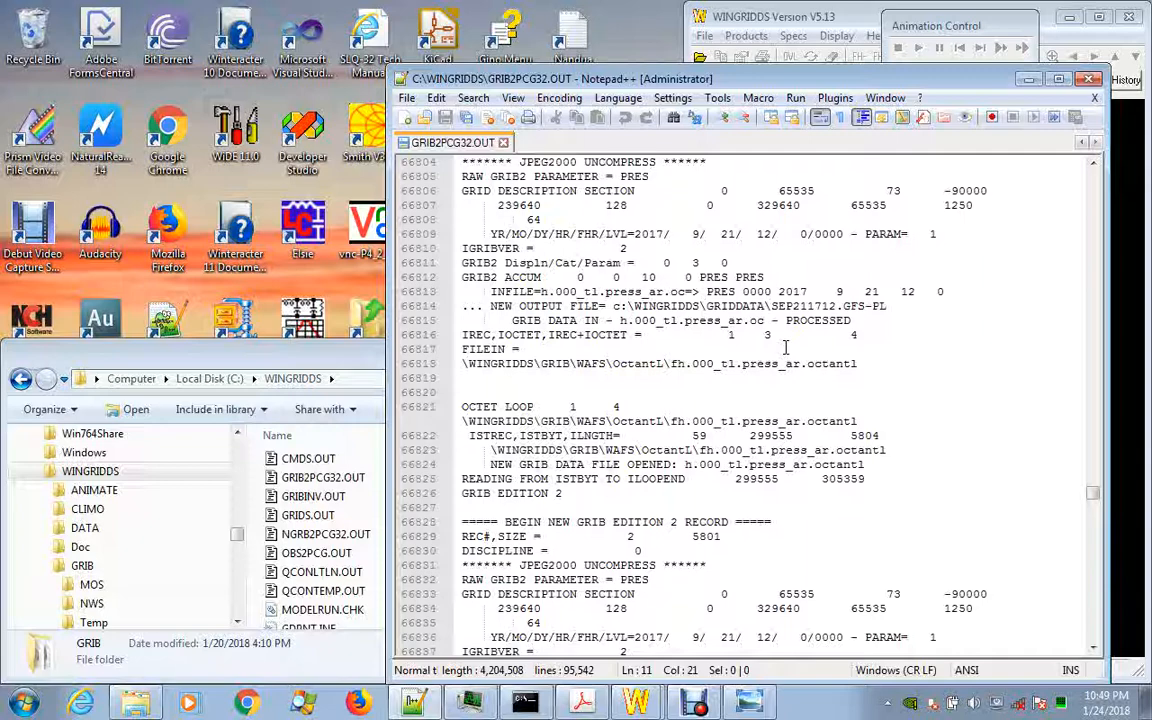
scroll(786, 347, down, 7)
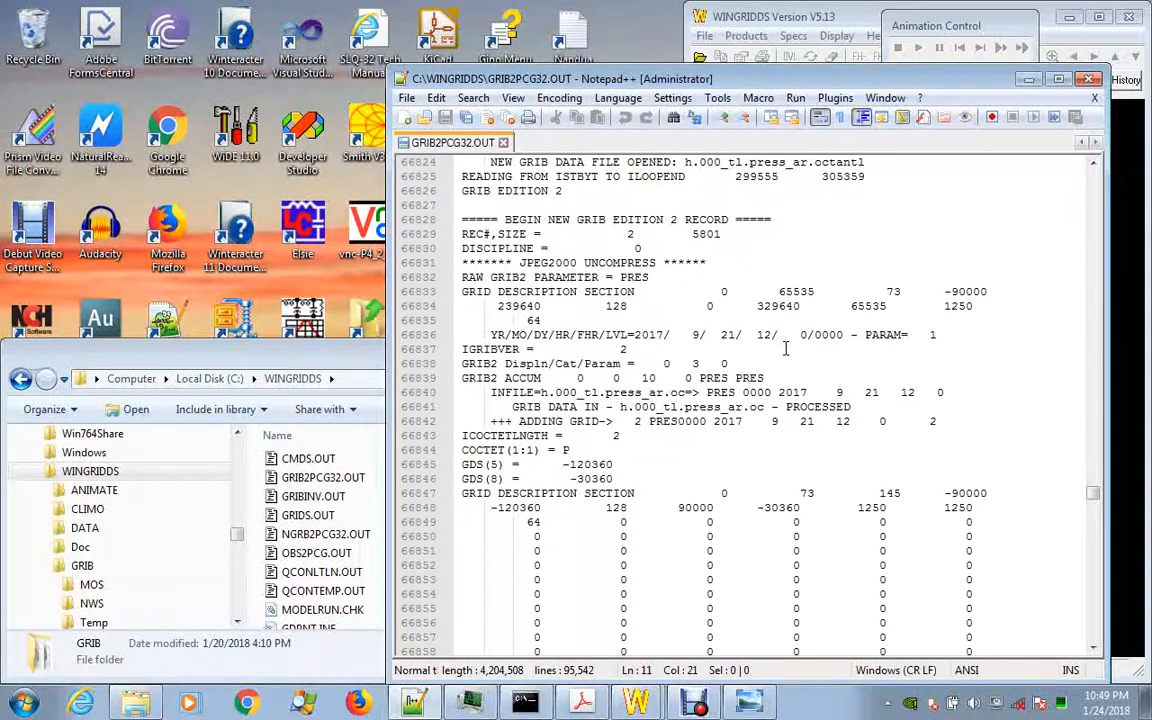
scroll(786, 347, down, 6)
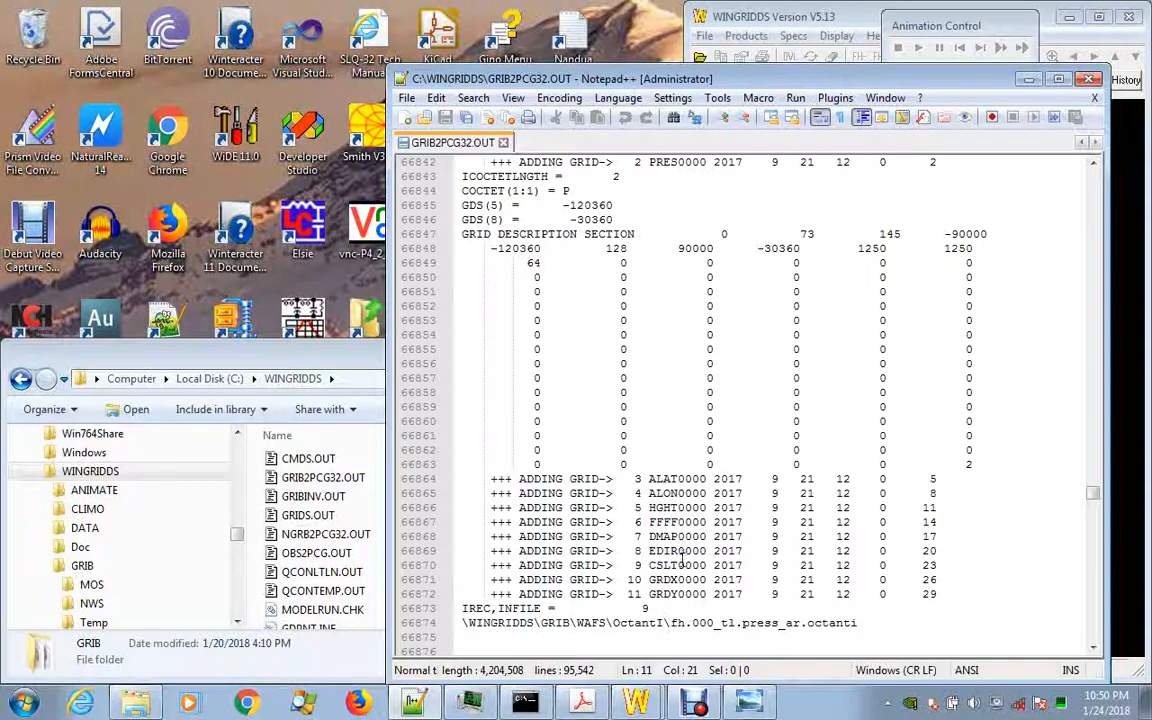
- Examine the processing of GRIDDATA.INV record 9, comparing its OctantP and OctantL input files, MAXW pressure parameter, output file and added grid
scroll(683, 592, down, 5)
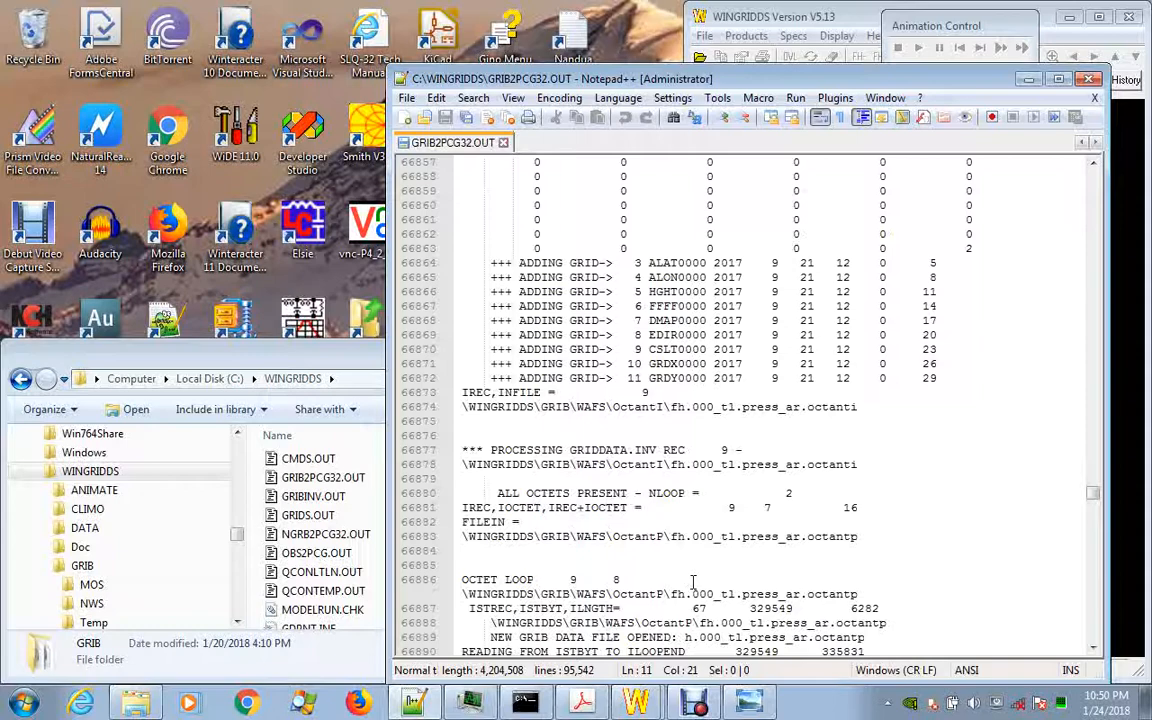
scroll(692, 581, down, 4)
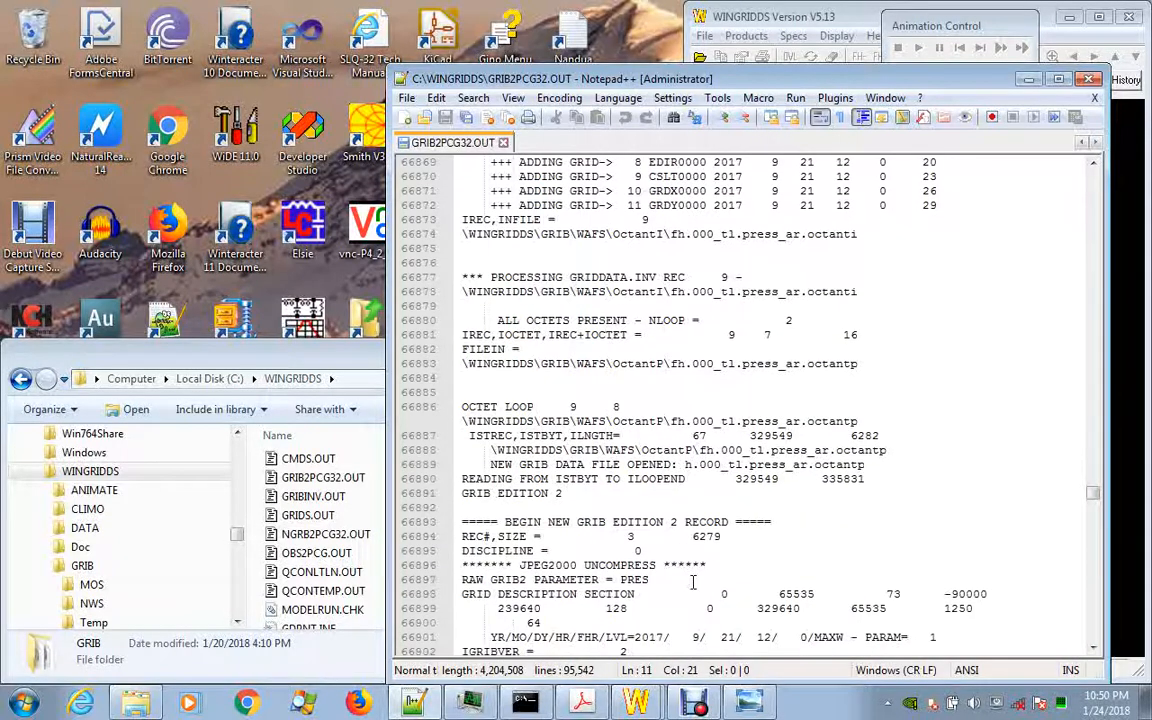
scroll(692, 581, down, 8)
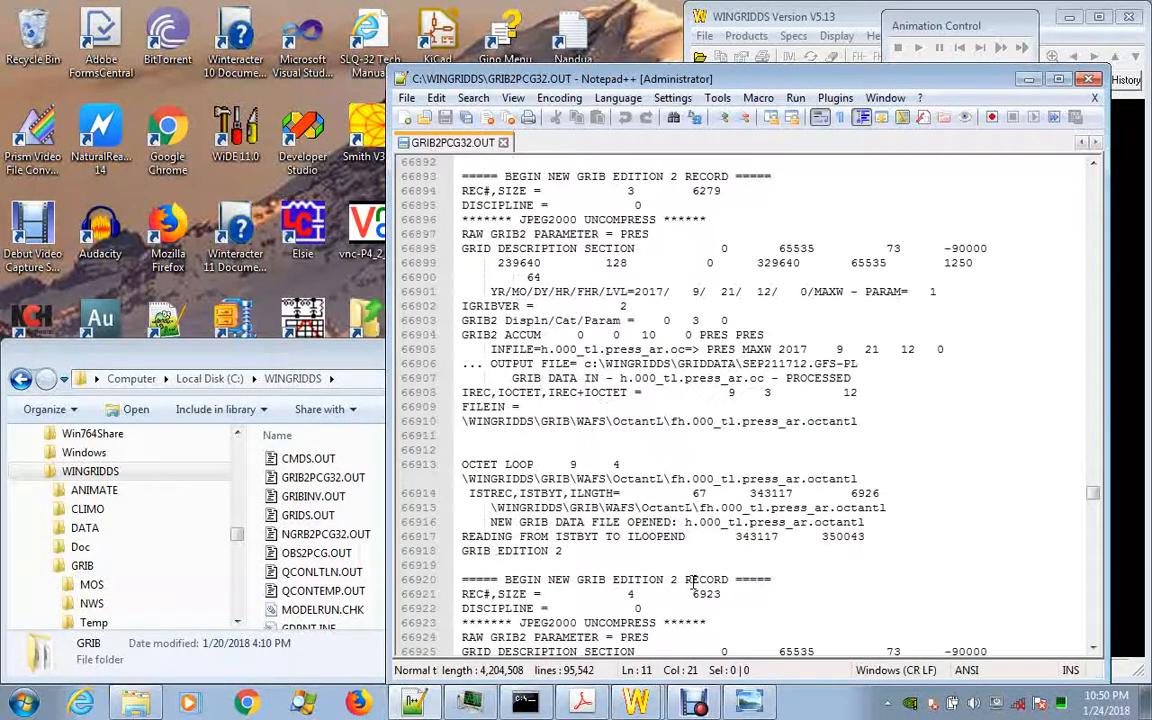
scroll(692, 581, down, 1)
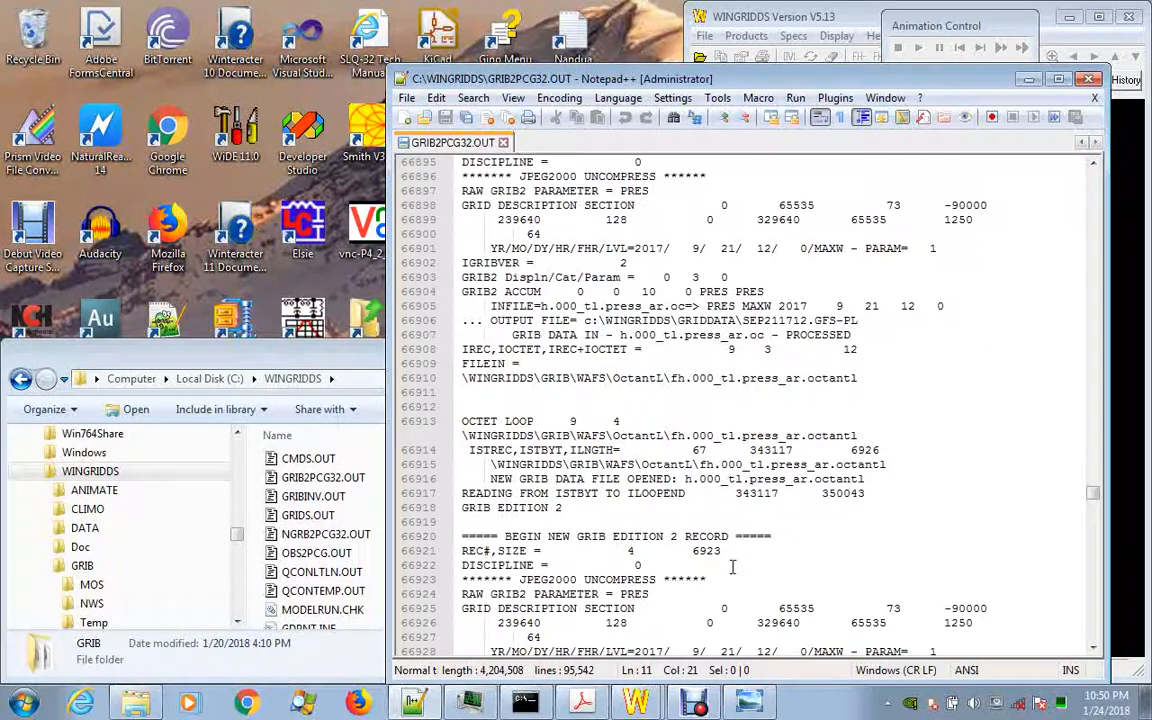
scroll(732, 567, down, 1)
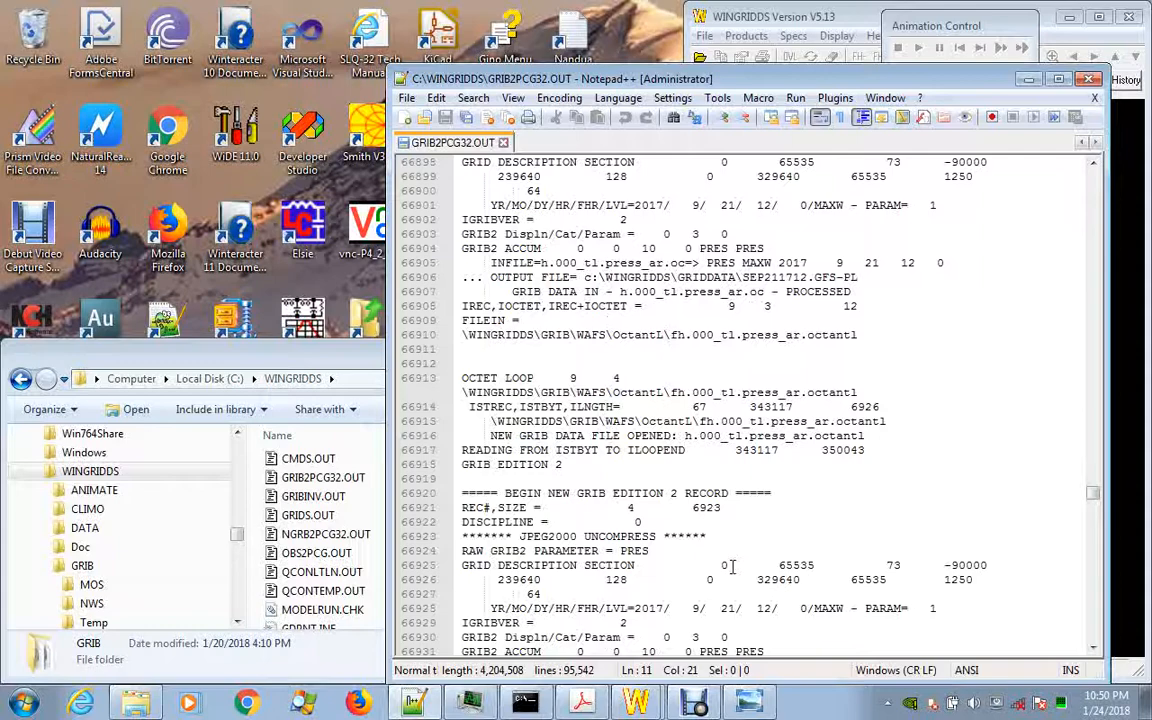
scroll(732, 567, down, 3)
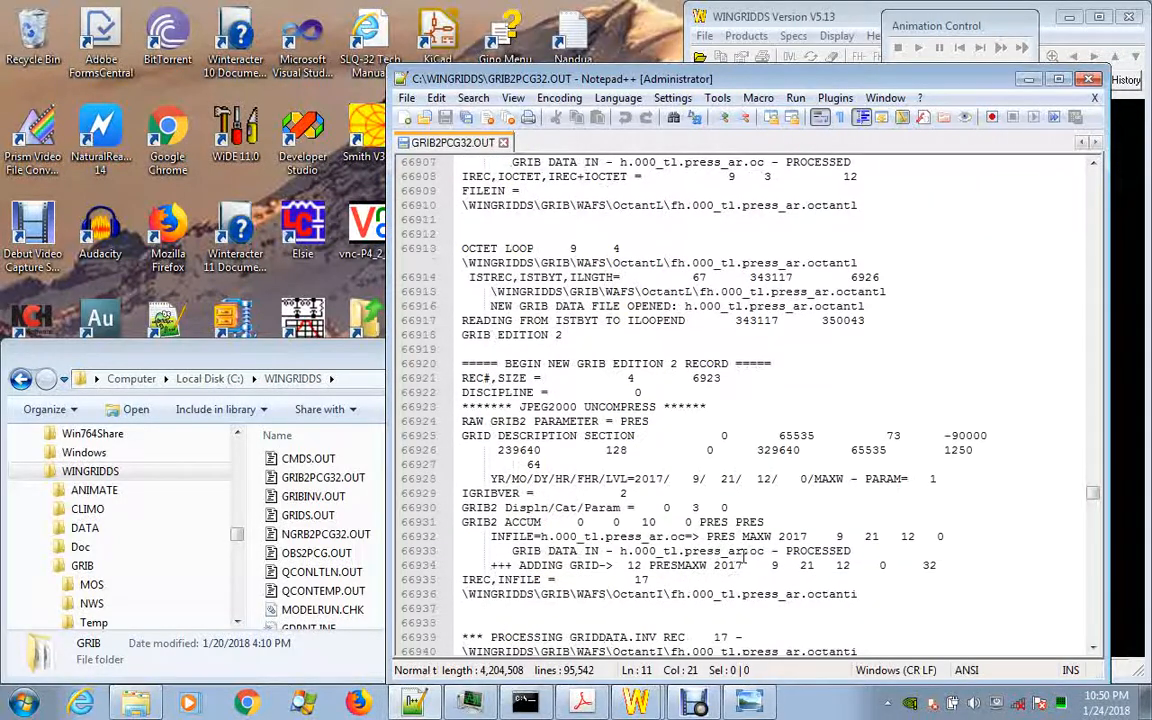
scroll(743, 556, up, 8)
scroll(743, 556, up, 3)
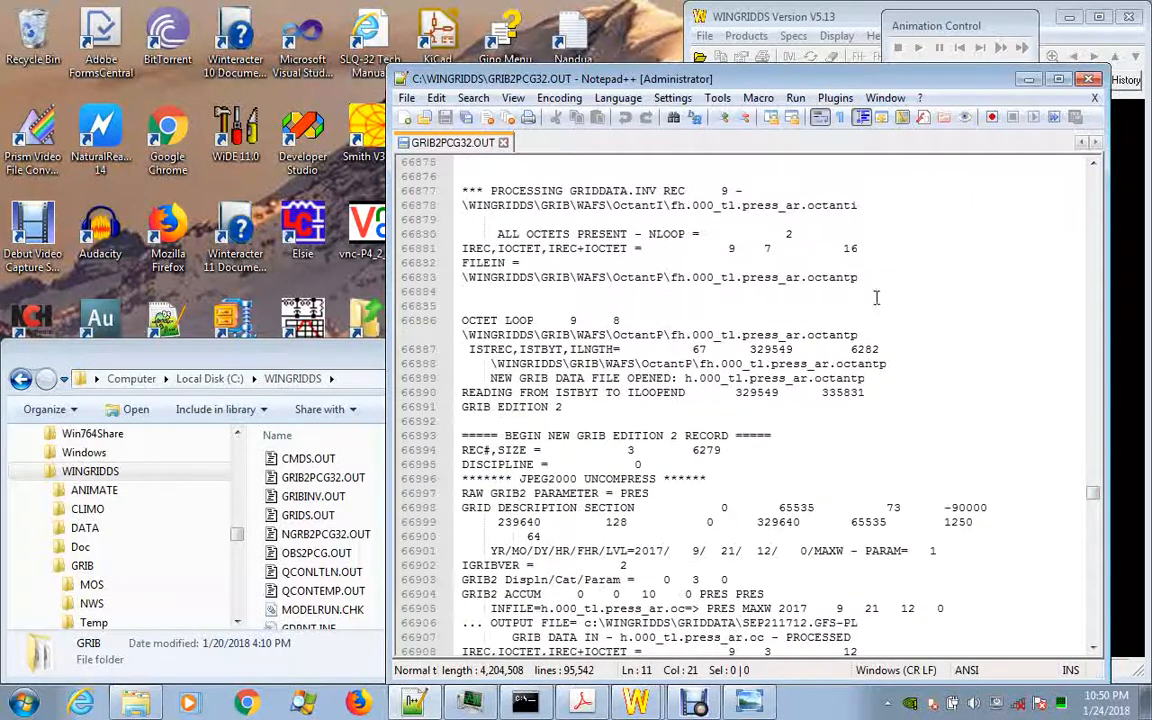
scroll(877, 390, down, 5)
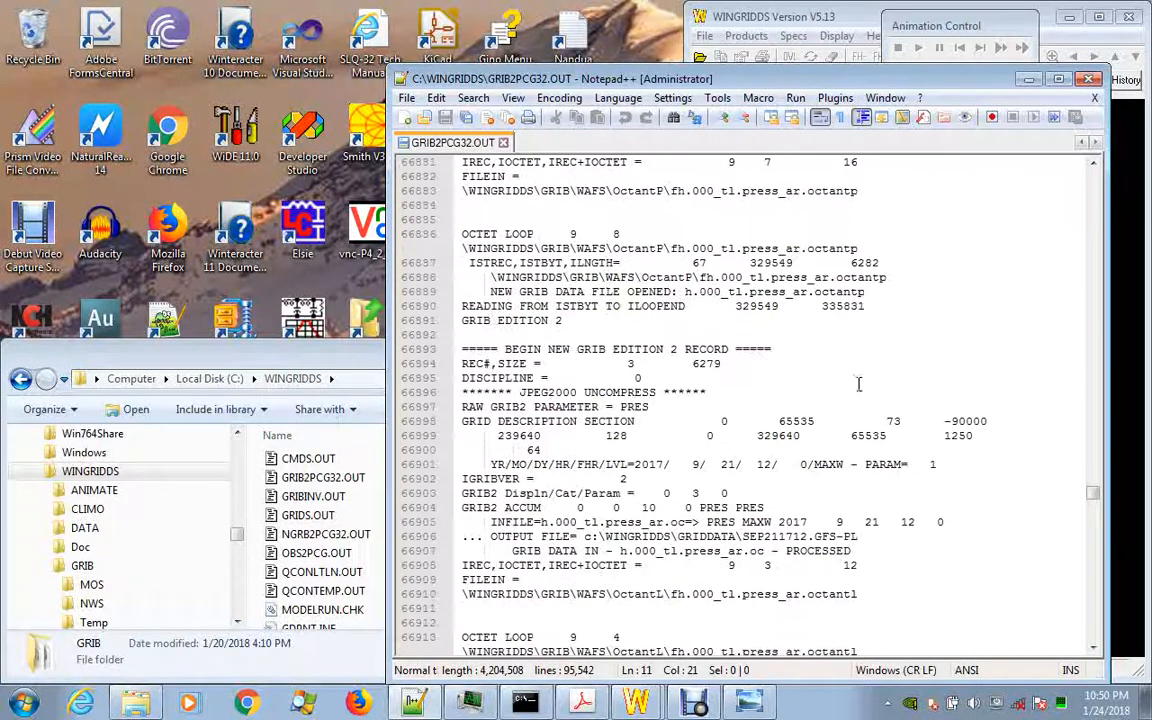
scroll(910, 360, down, 4)
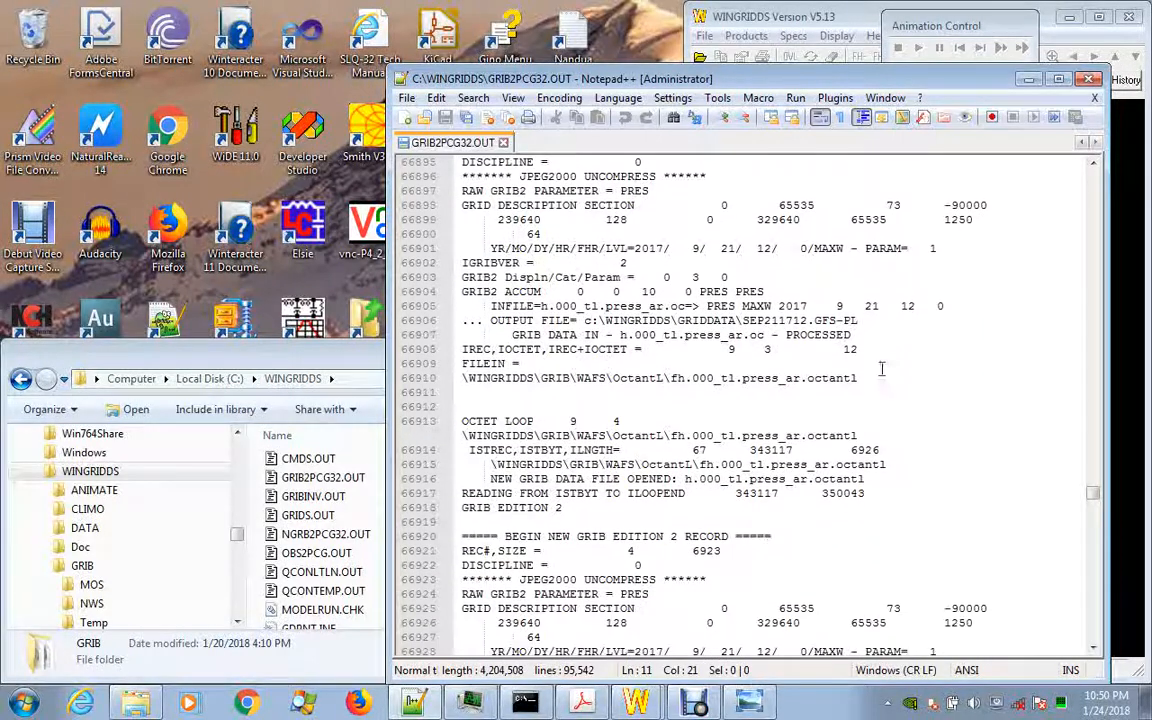
scroll(878, 458, down, 3)
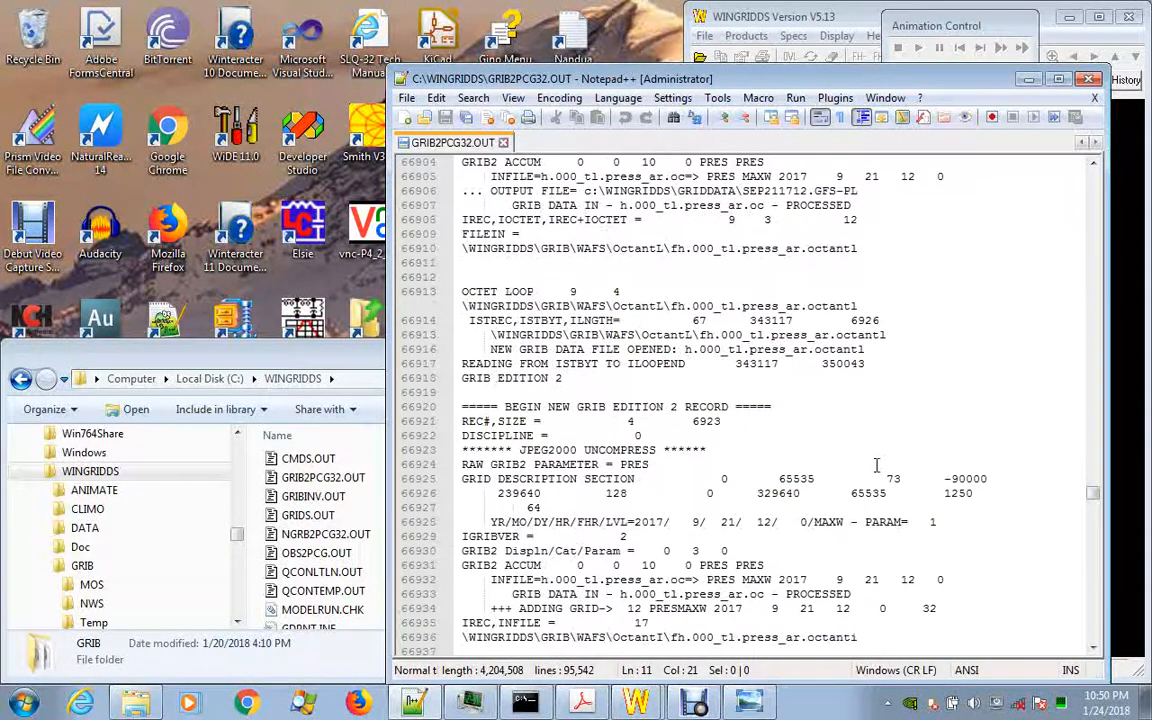
scroll(877, 465, down, 3)
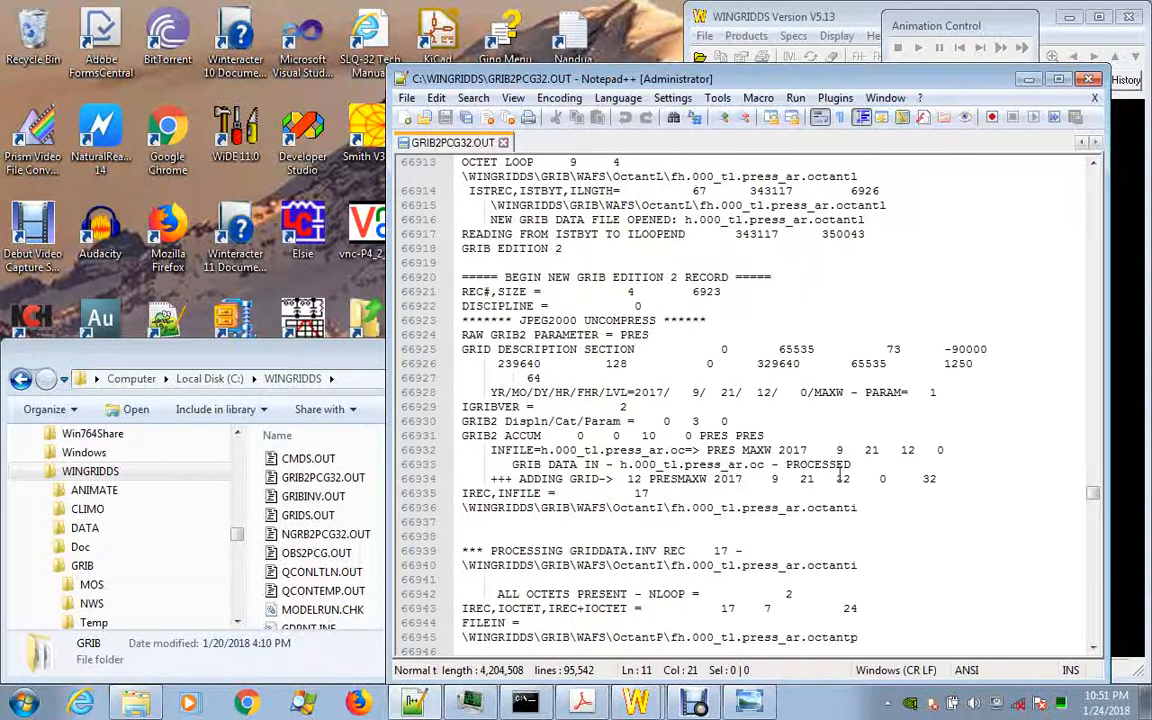
- Review the processing of GRIDDATA.INV record 17, including the OctantP and OctantL tropopause pressure records
scroll(857, 502, down, 1)
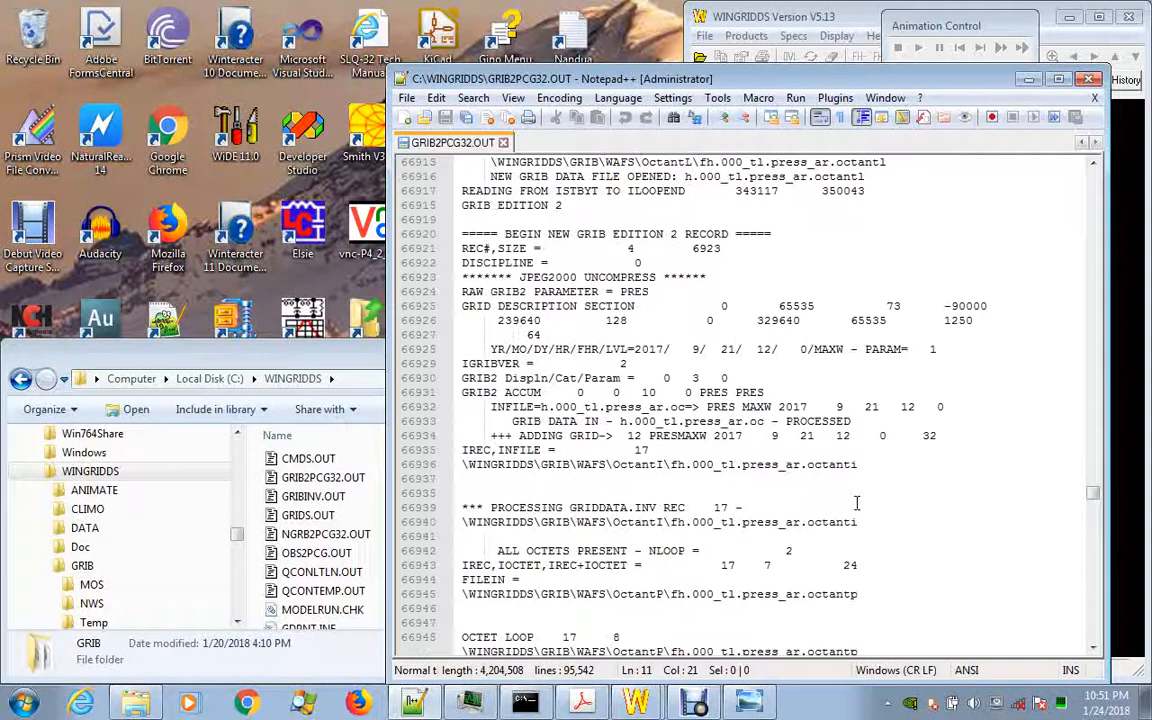
scroll(887, 478, down, 4)
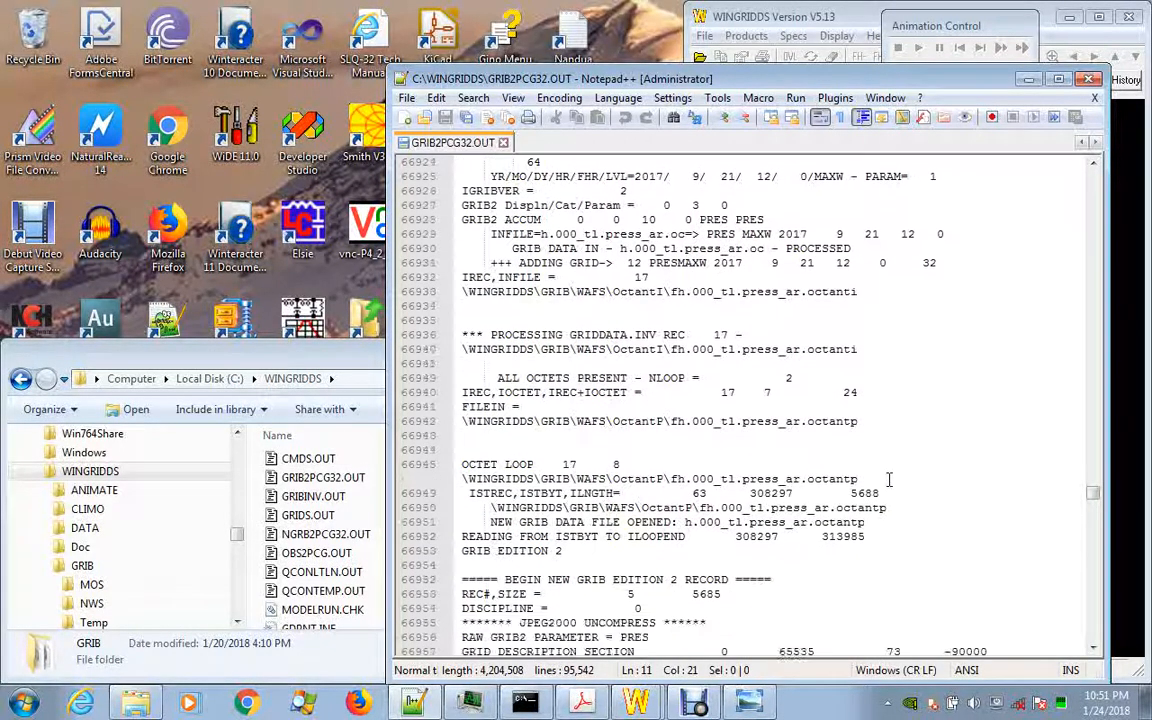
scroll(887, 478, down, 8)
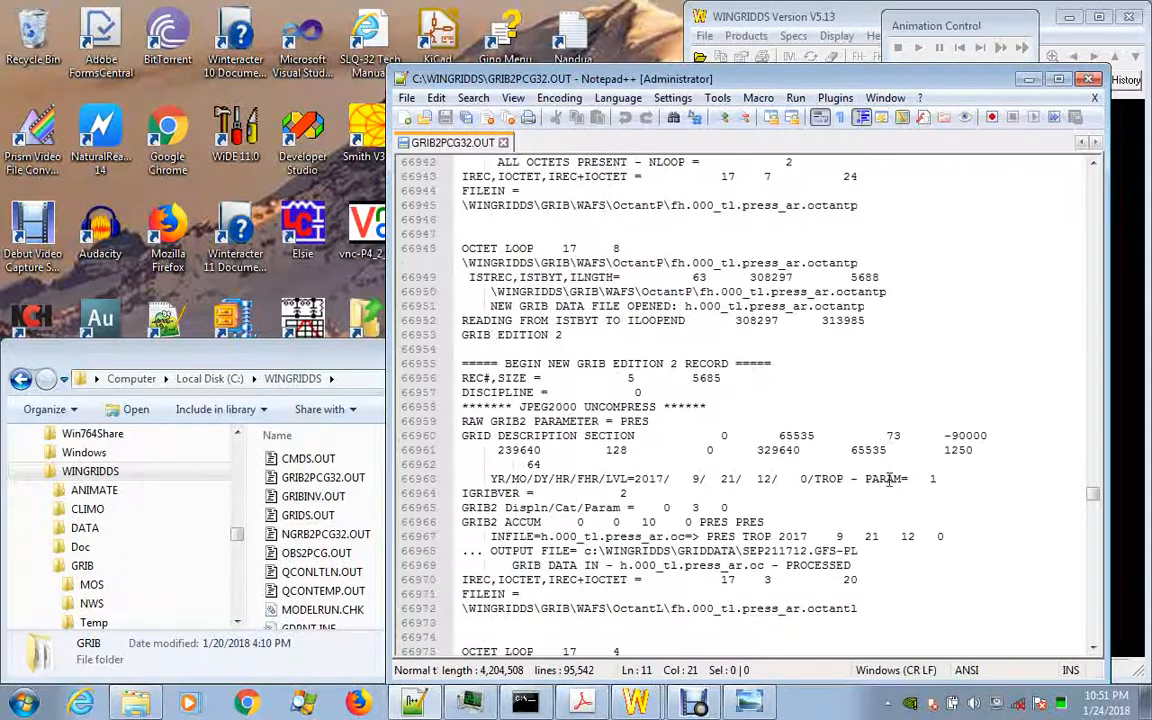
scroll(888, 478, down, 4)
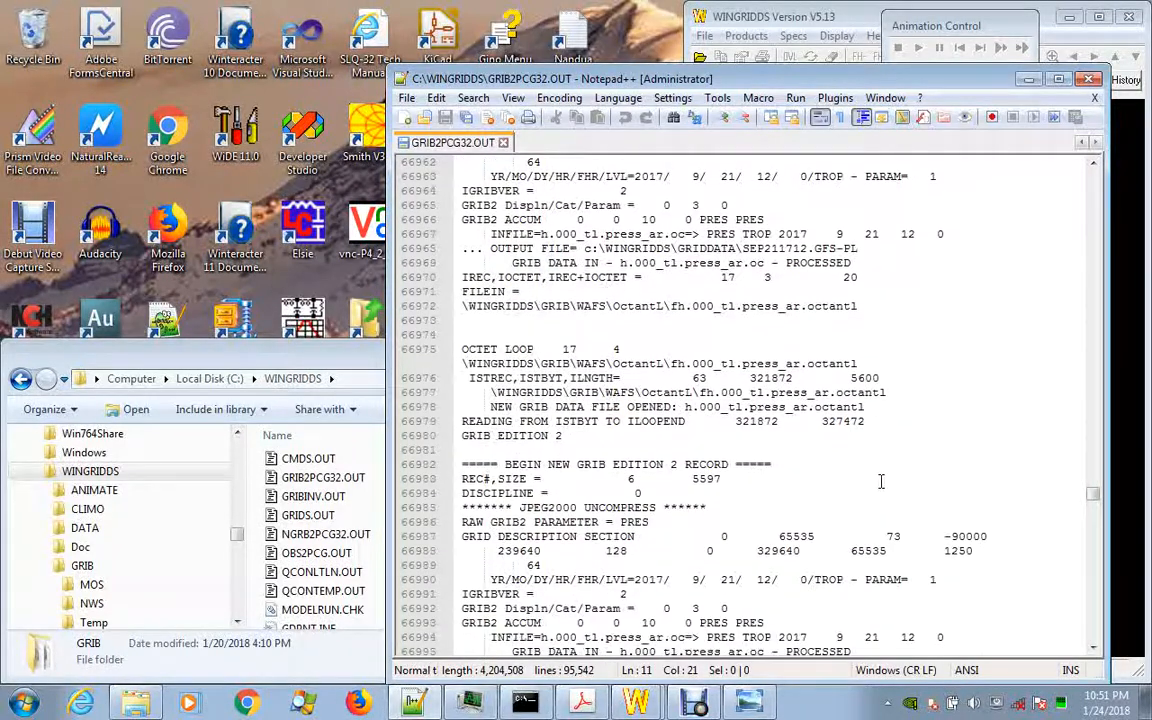
- Go to the end part of GRIB2PCG32.OUT and examine the final GRIDDATA.INV record 3633 and the end of grid processing
drag(1093, 493, 1096, 638)
scroll(1100, 600, up, 19)
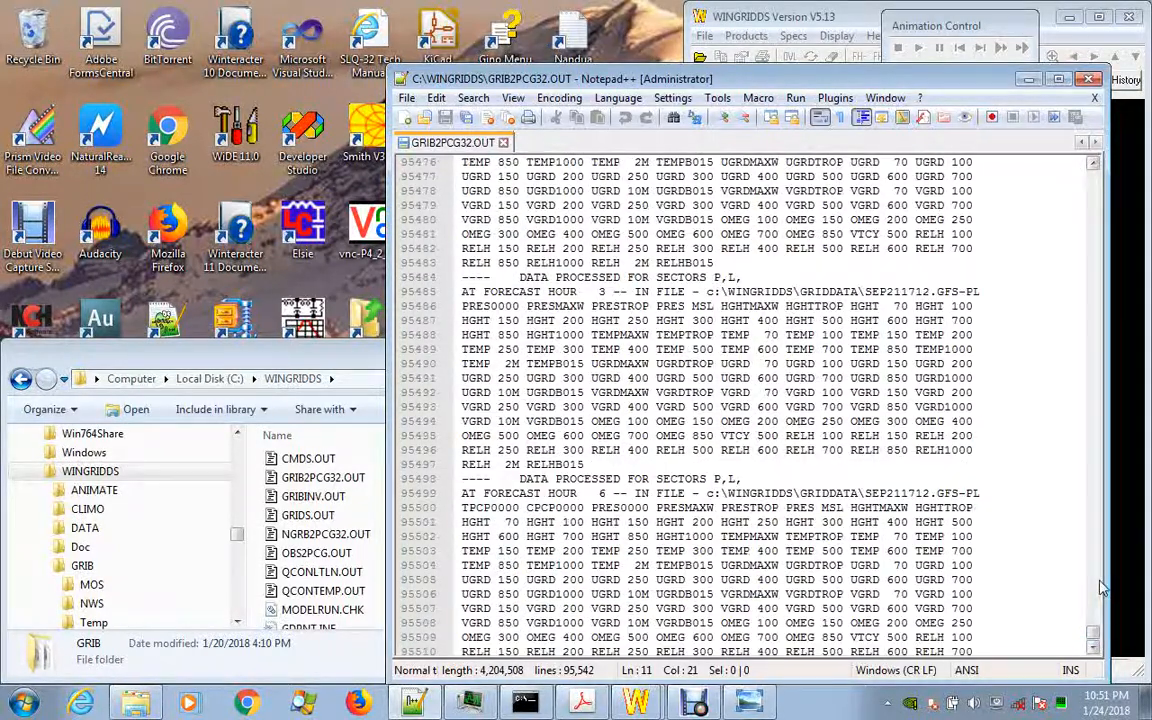
scroll(1003, 532, up, 14)
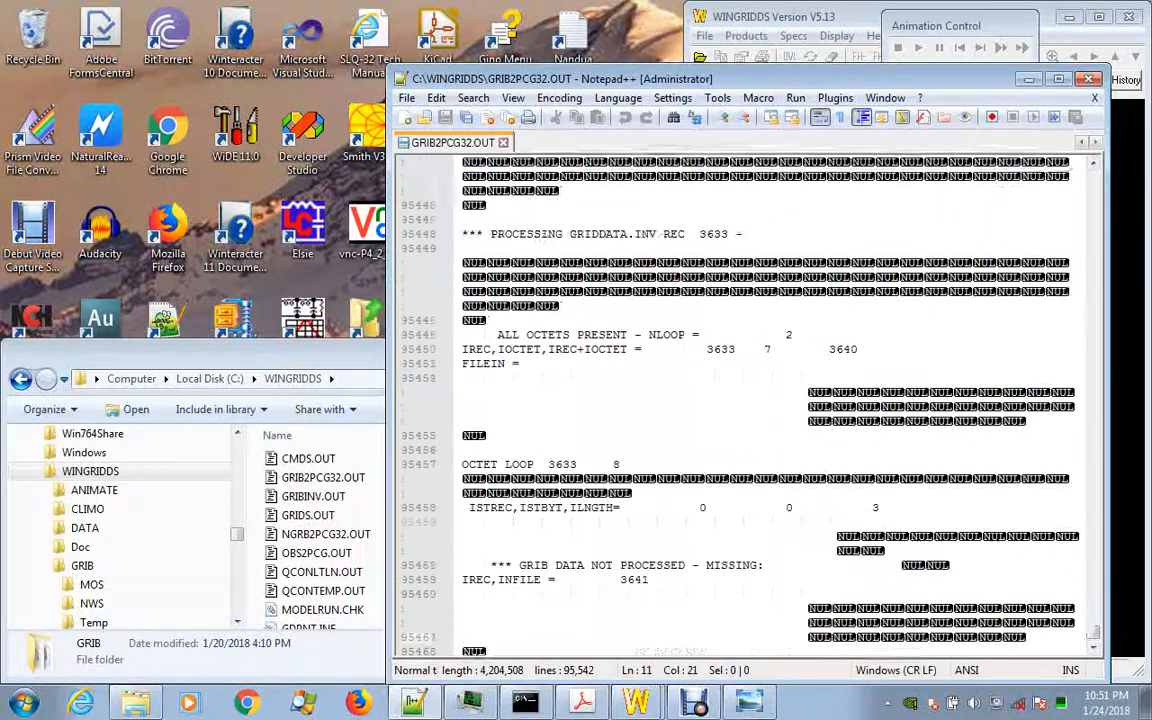
scroll(1003, 532, down, 3)
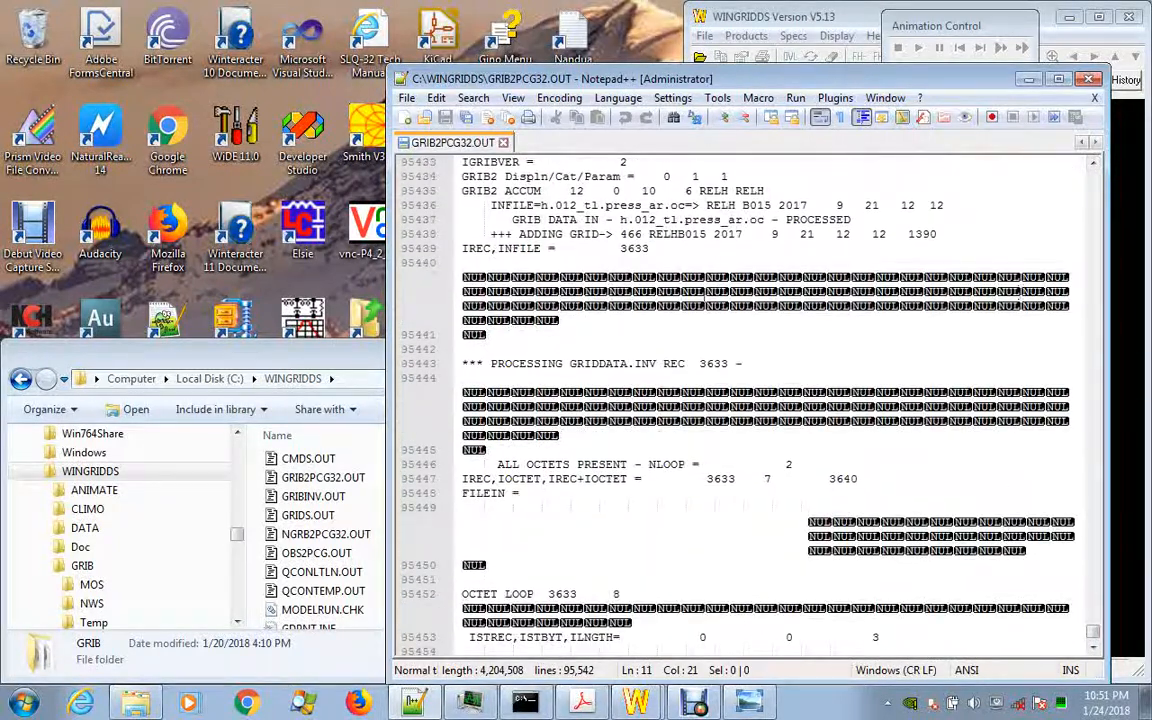
scroll(936, 518, down, 4)
scroll(936, 518, down, 6)
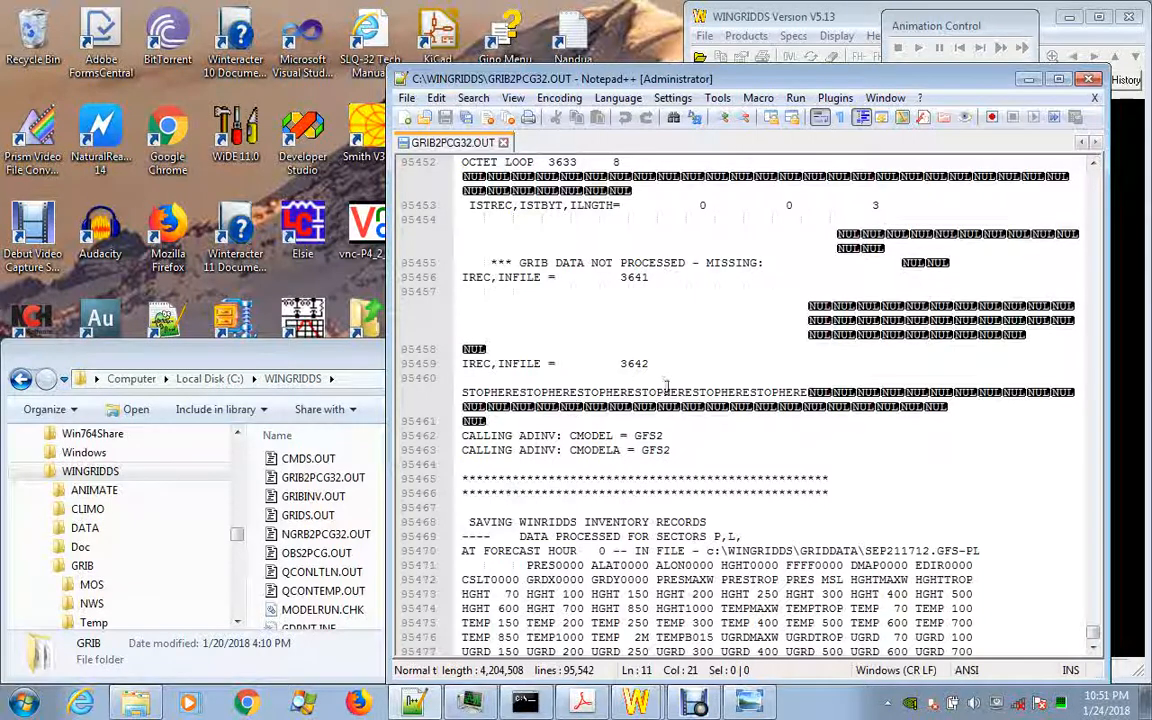
- Examine the saved WINGRIDDS inventory records for sectors P and L at each forecast hour, through the total ingest errors line
scroll(951, 436, down, 5)
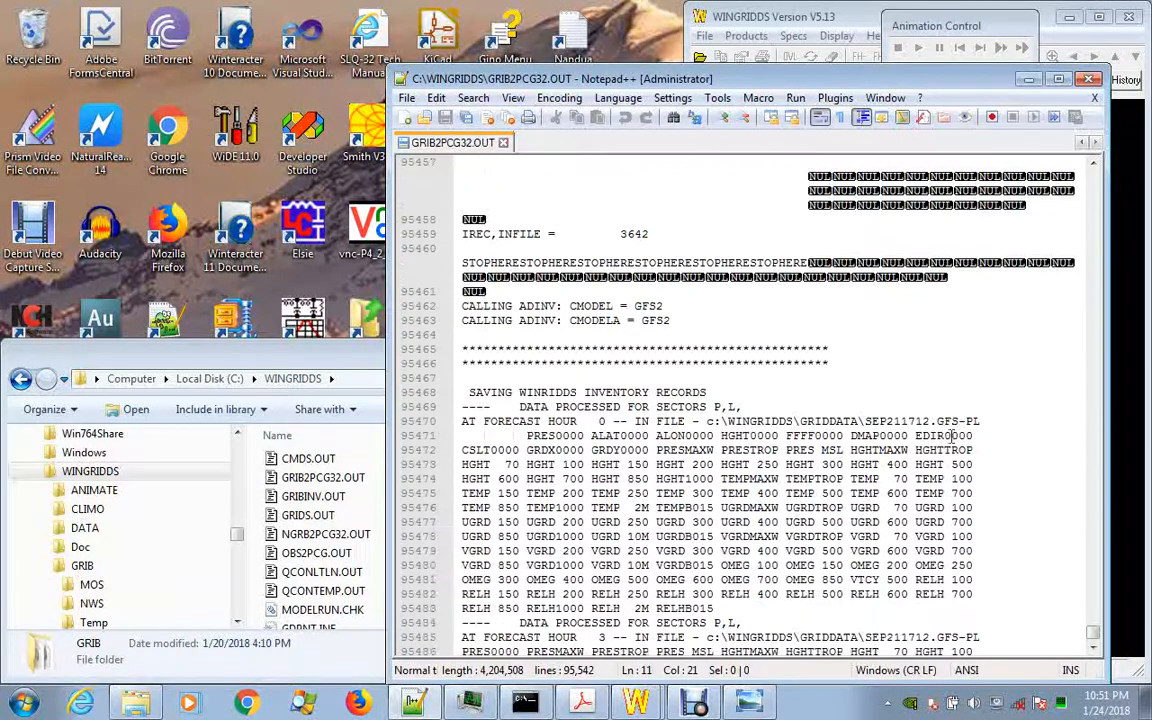
scroll(955, 434, down, 1)
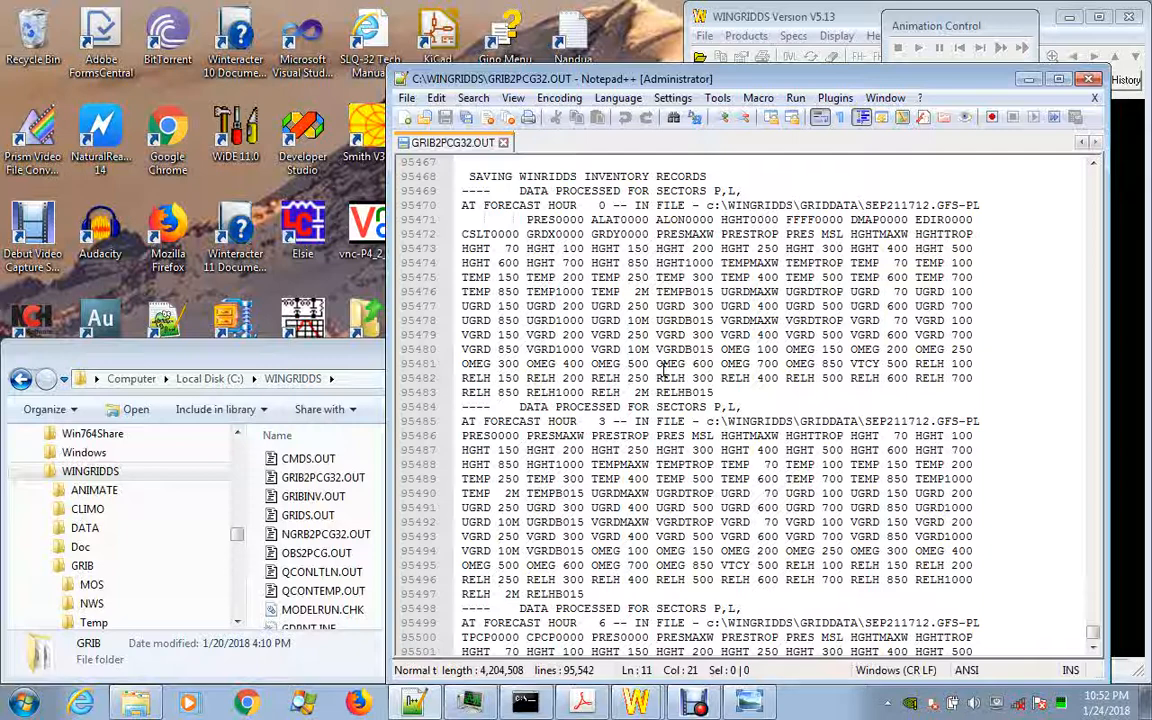
scroll(662, 372, down, 7)
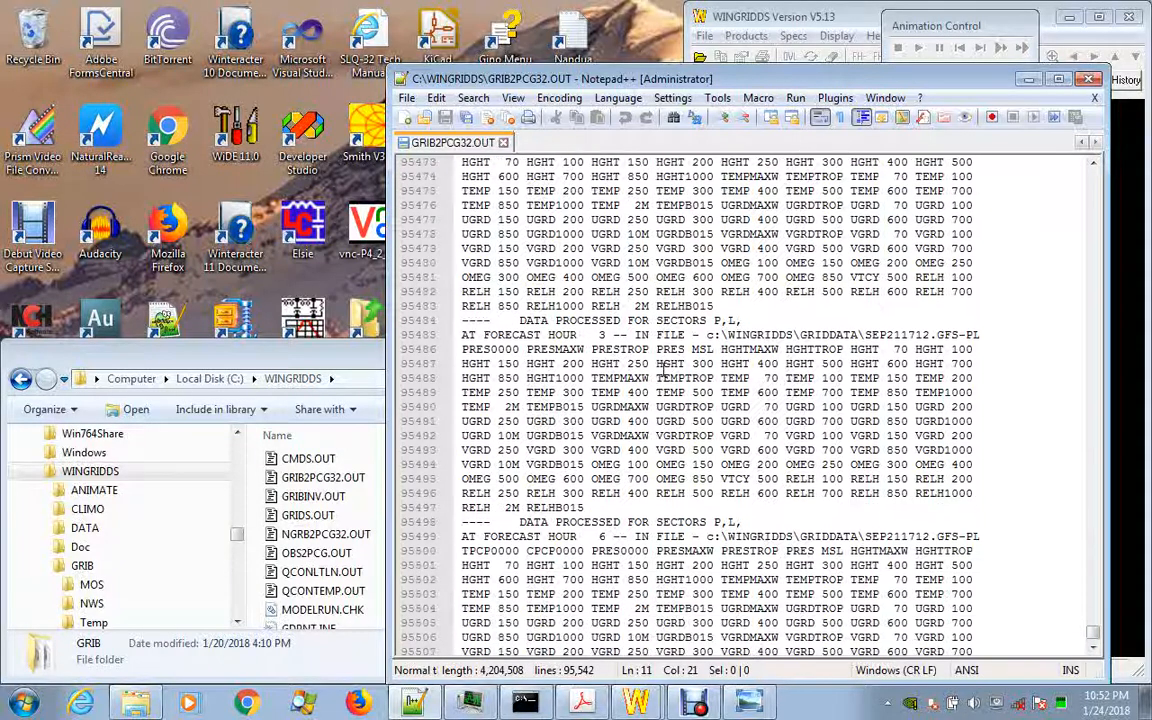
scroll(662, 372, down, 7)
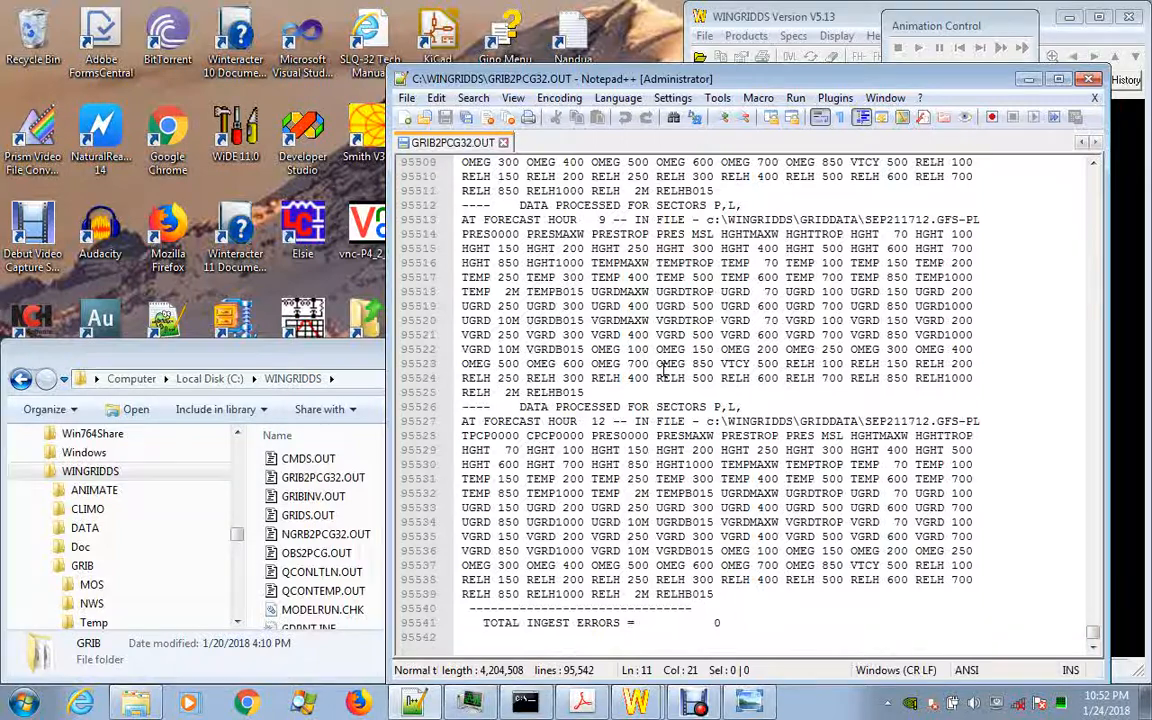
scroll(662, 372, up, 4)
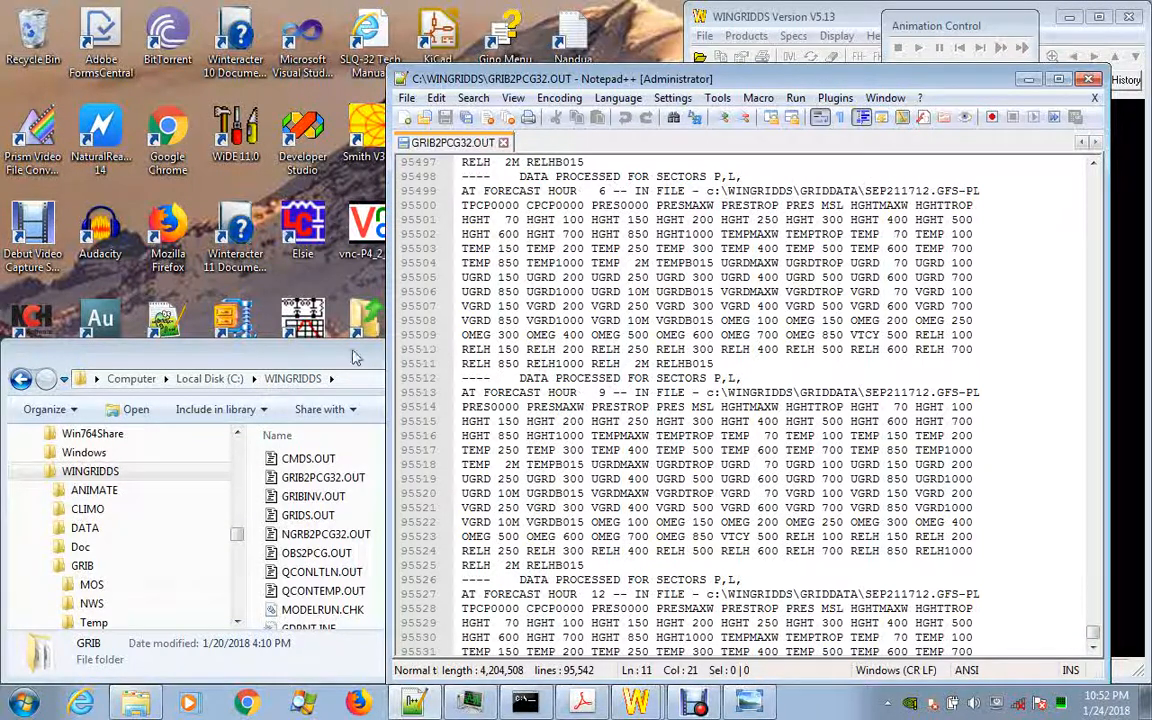
- Switch to Windows Explorer and open the WINGRIDDS\GRIDDATA folder to view the ingested SEP211712.GFS-PL file
click(295, 378)
scroll(238, 540, down, 3)
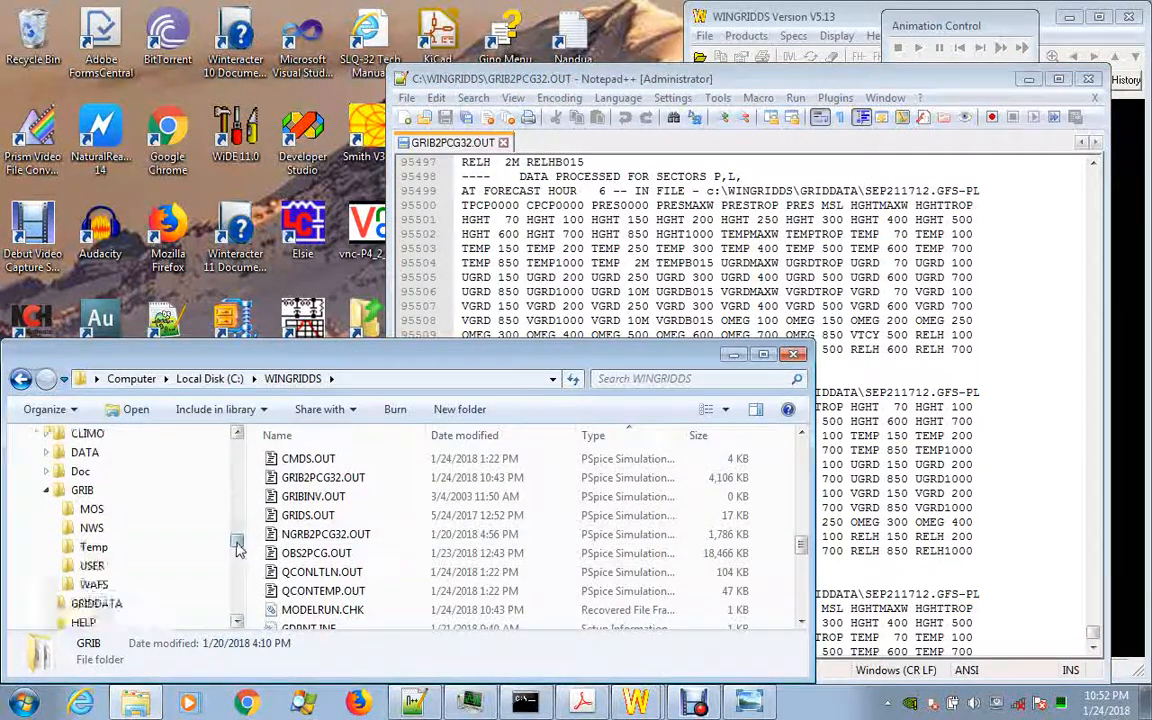
click(111, 556)
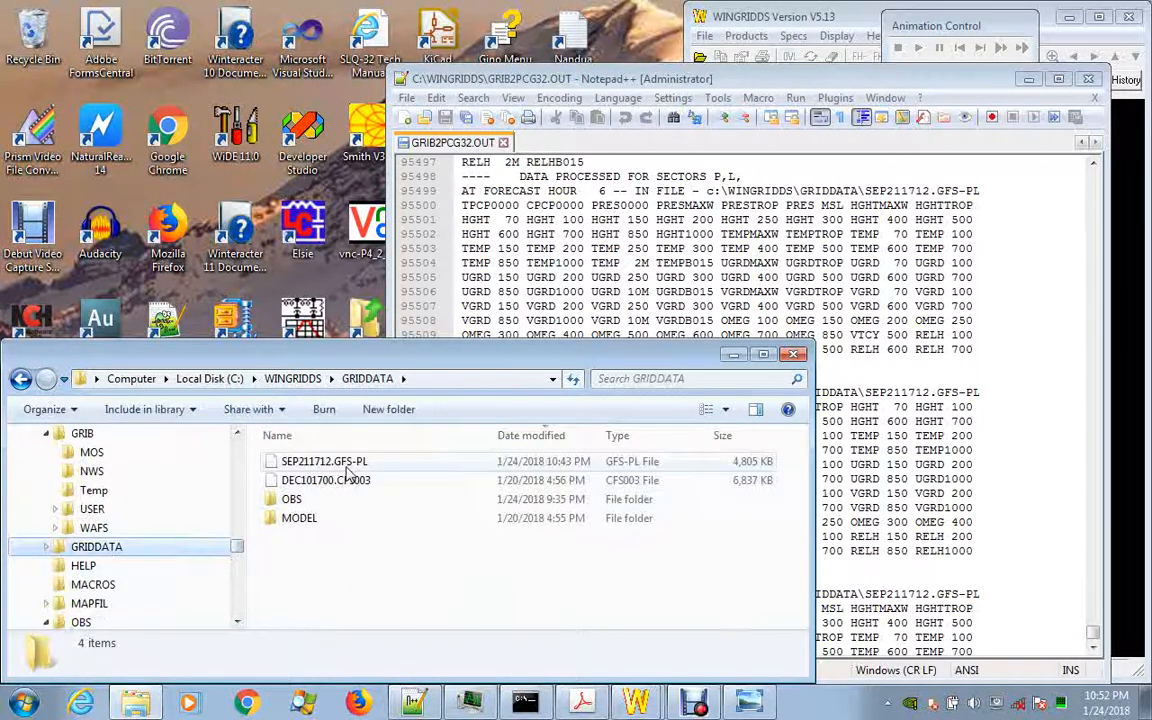
- Switch to the WINGRIDDS Users Guide in Acrobat and find the PCG Version 2 WAFS file naming convention on page 26
click(586, 702)
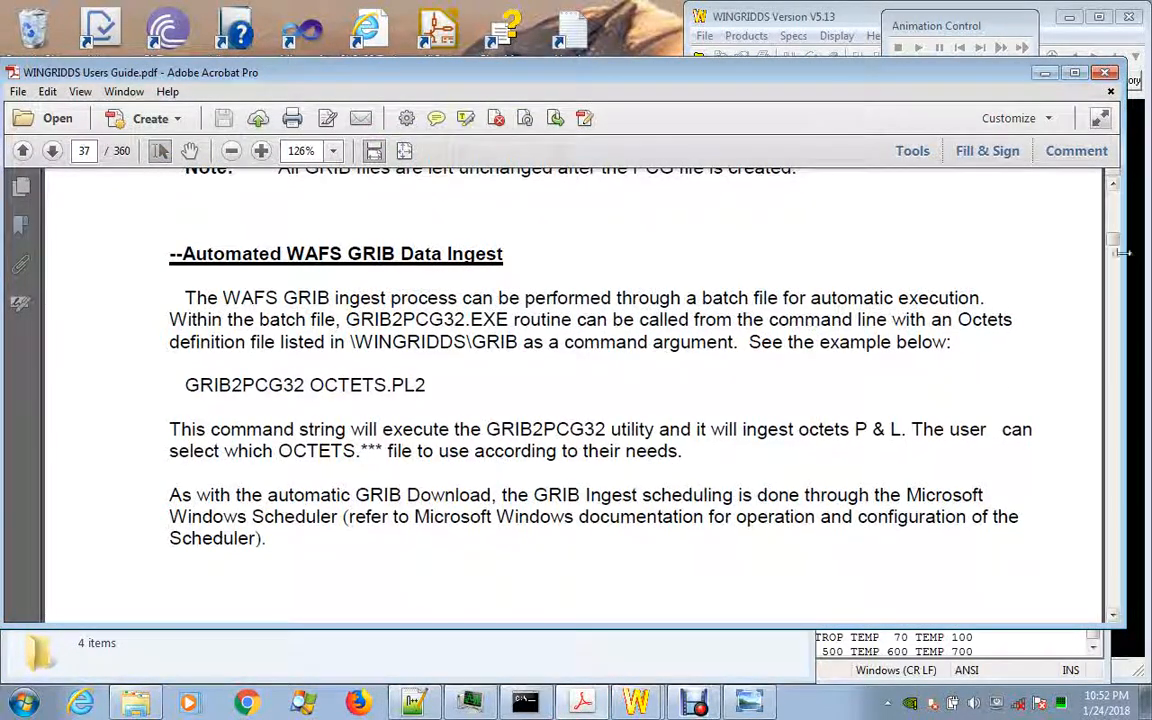
scroll(1118, 220, up, 15)
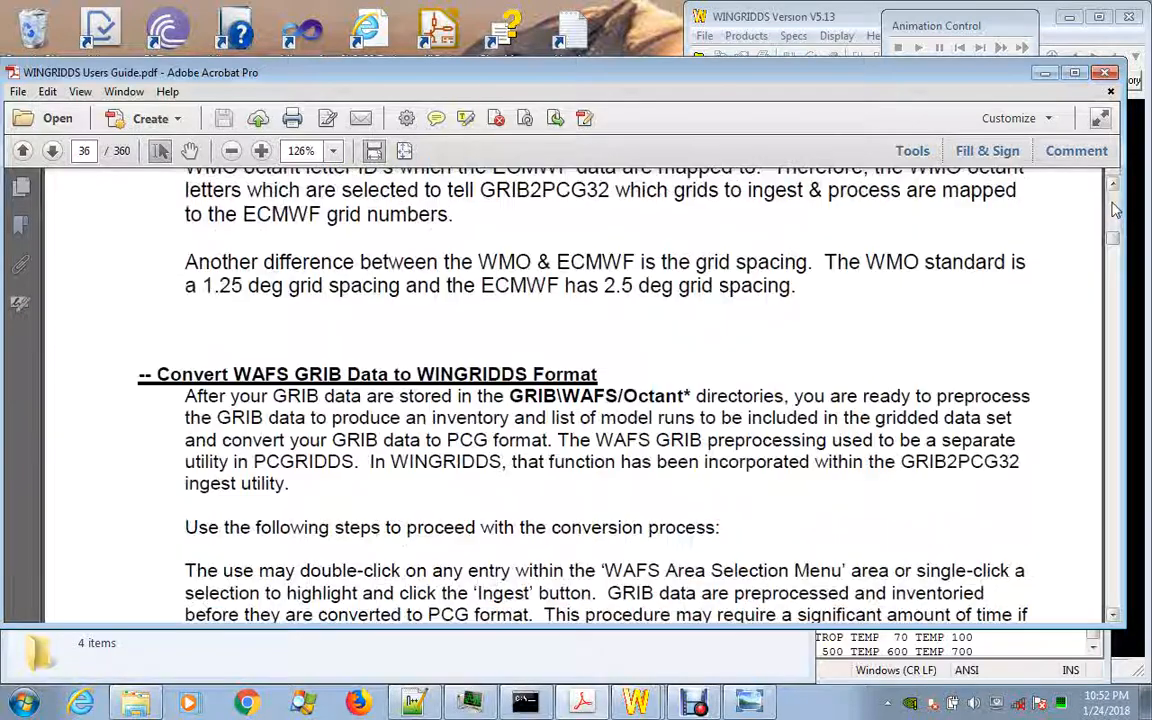
scroll(1116, 209, up, 20)
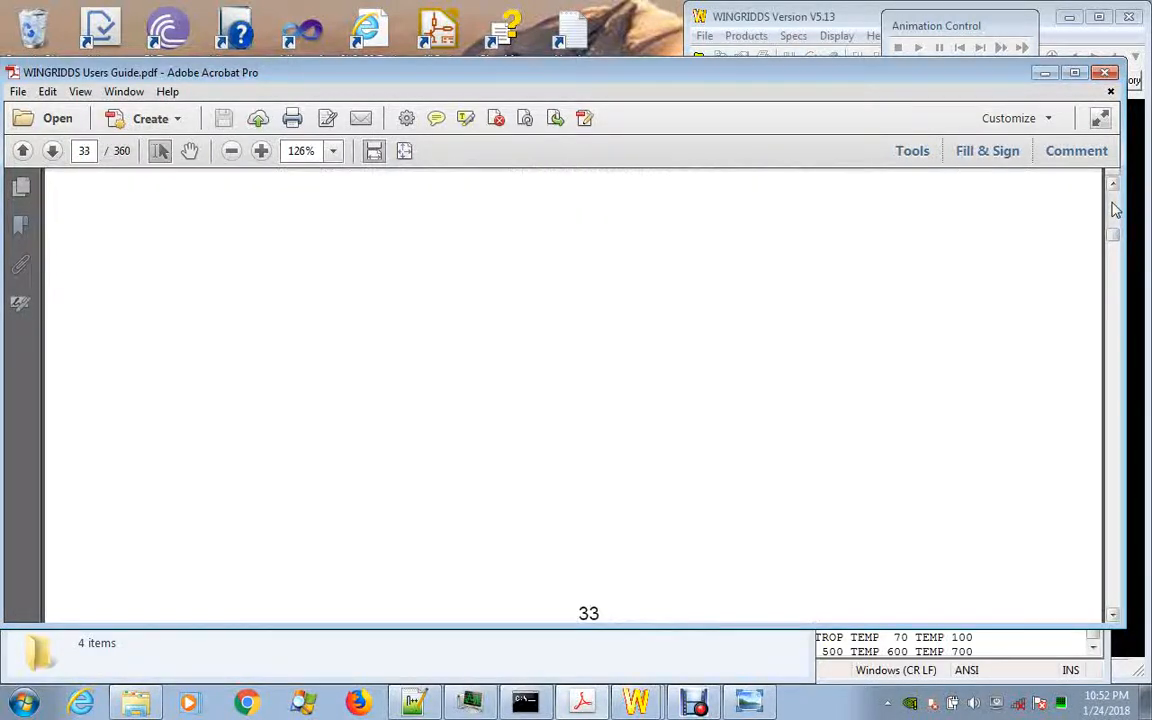
scroll(1116, 209, up, 20)
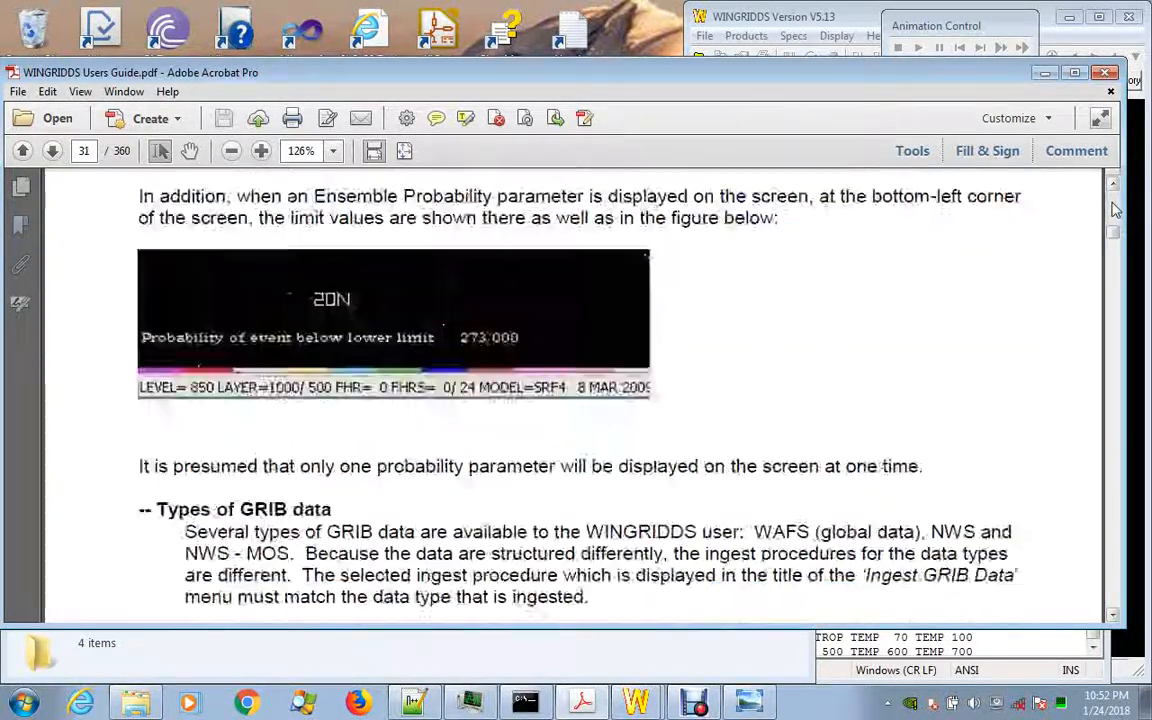
scroll(1116, 209, up, 20)
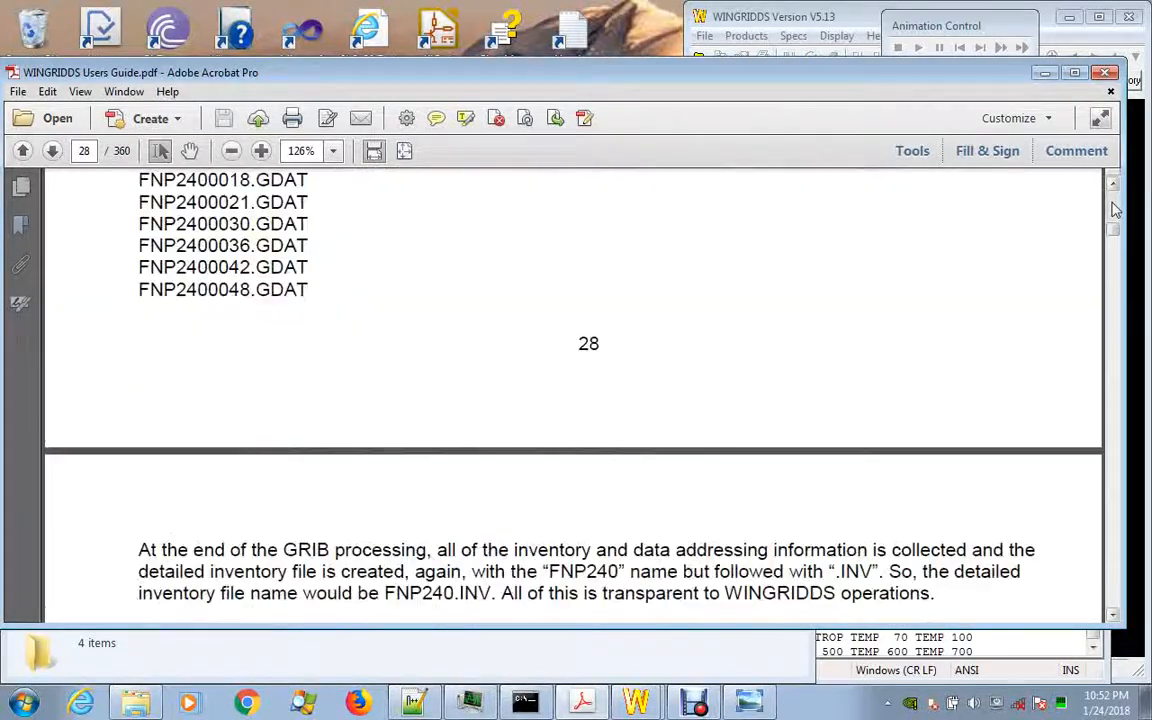
scroll(1116, 210, up, 15)
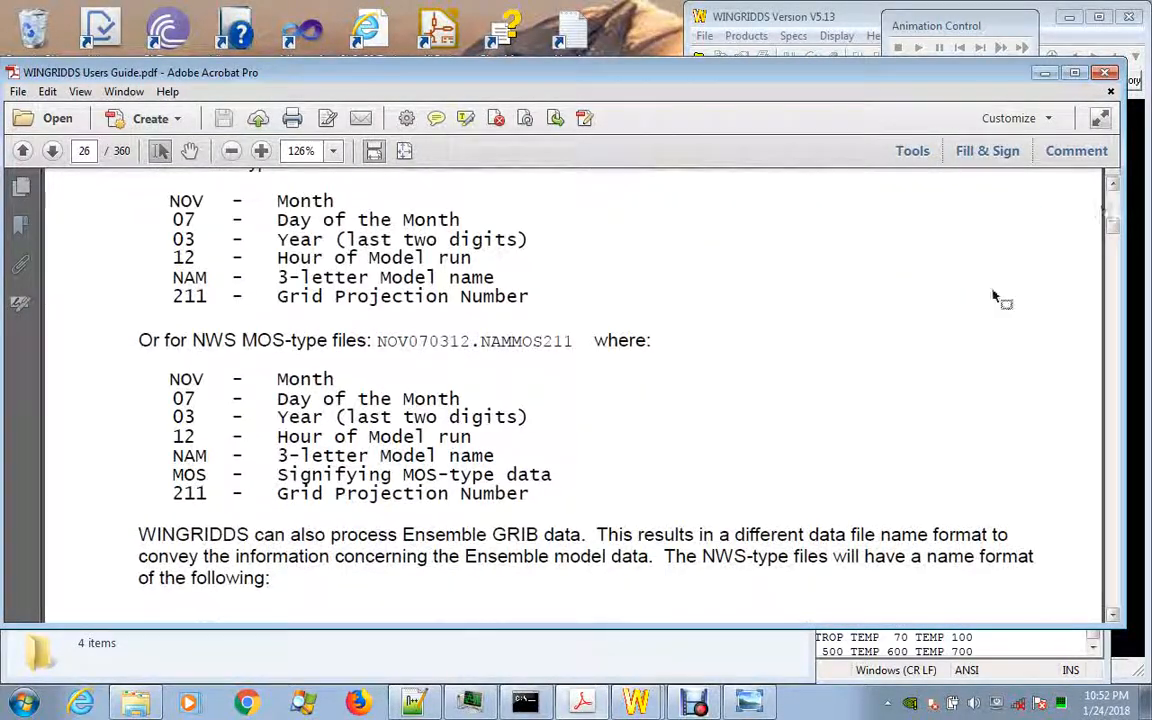
scroll(926, 365, up, 5)
scroll(921, 364, up, 2)
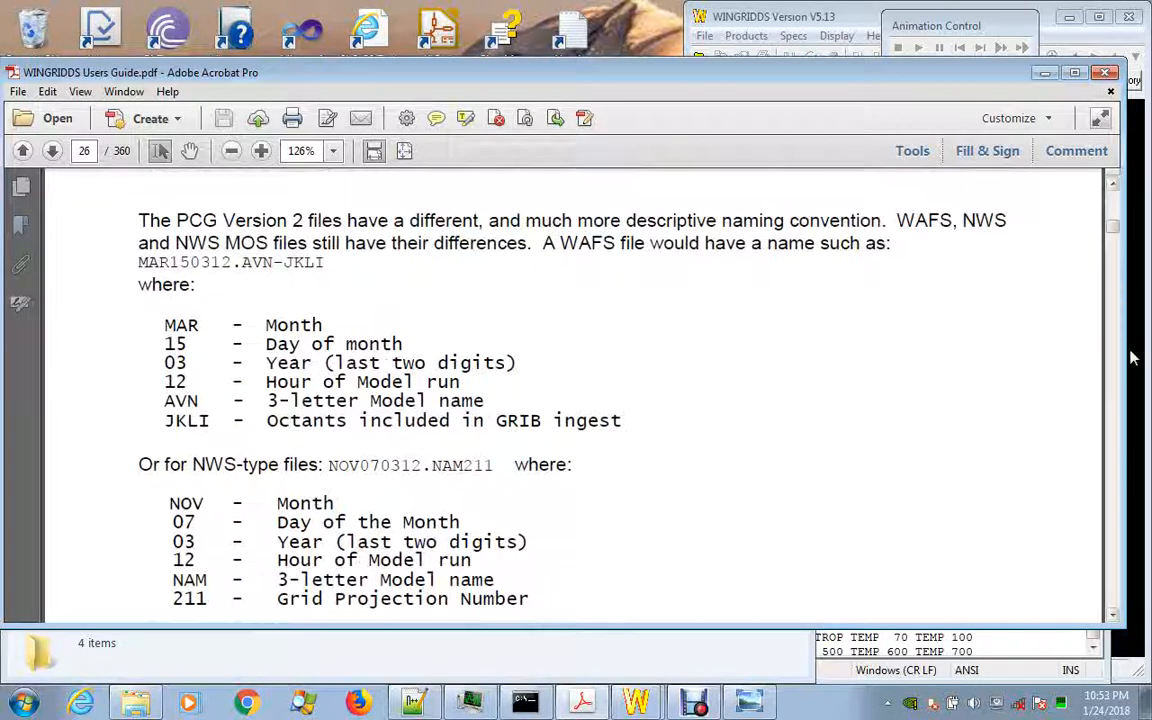
- Arrange the Users Guide below the GRIDDATA folder window to compare the WAFS naming convention with the SEP211712.GFS-PL file name
drag(1123, 345, 1098, 381)
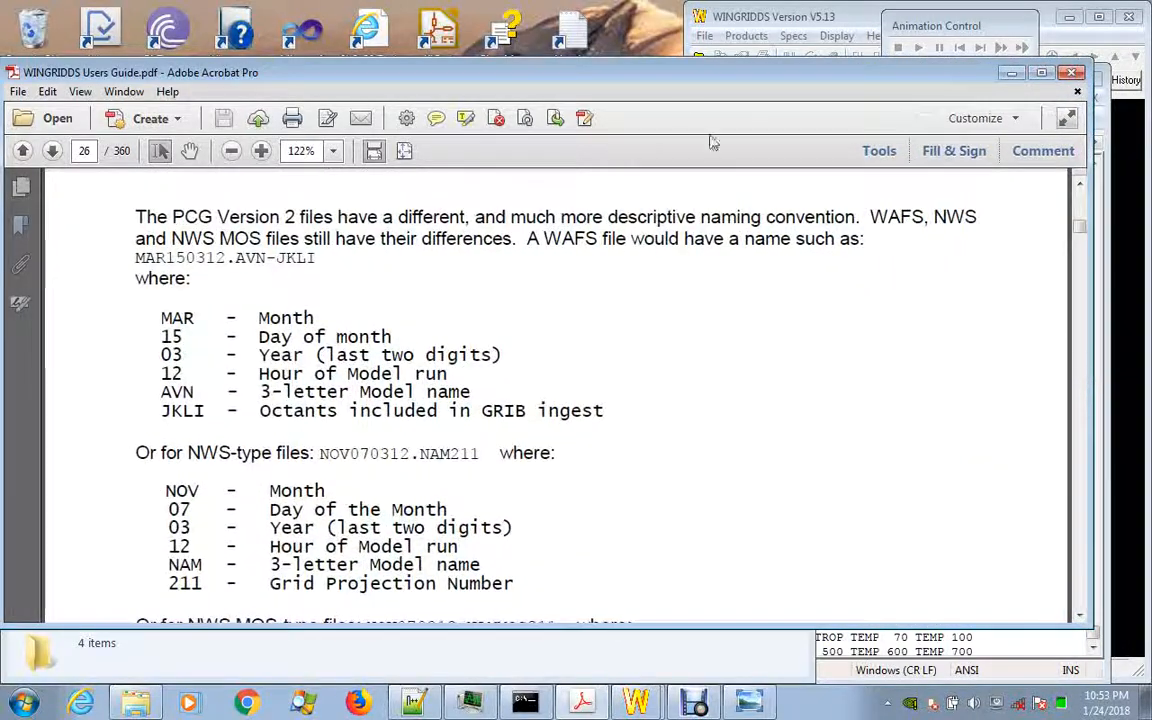
drag(591, 58, 656, 324)
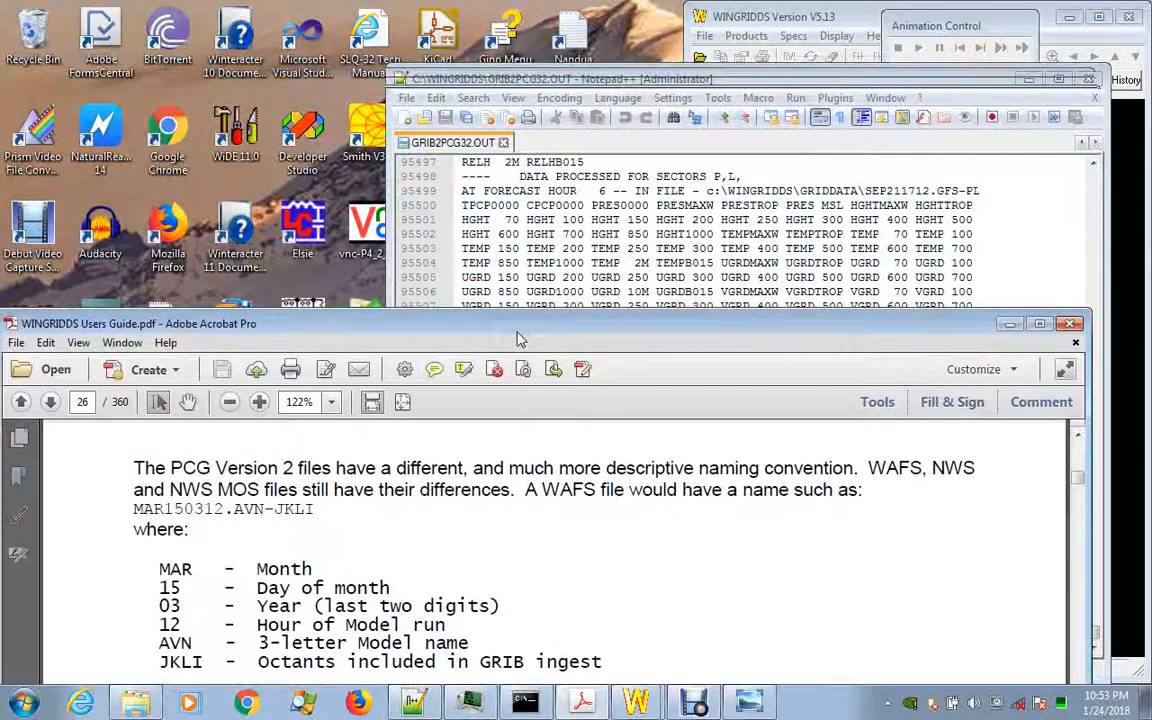
drag(517, 332, 502, 472)
drag(417, 346, 418, 18)
drag(450, 468, 456, 264)
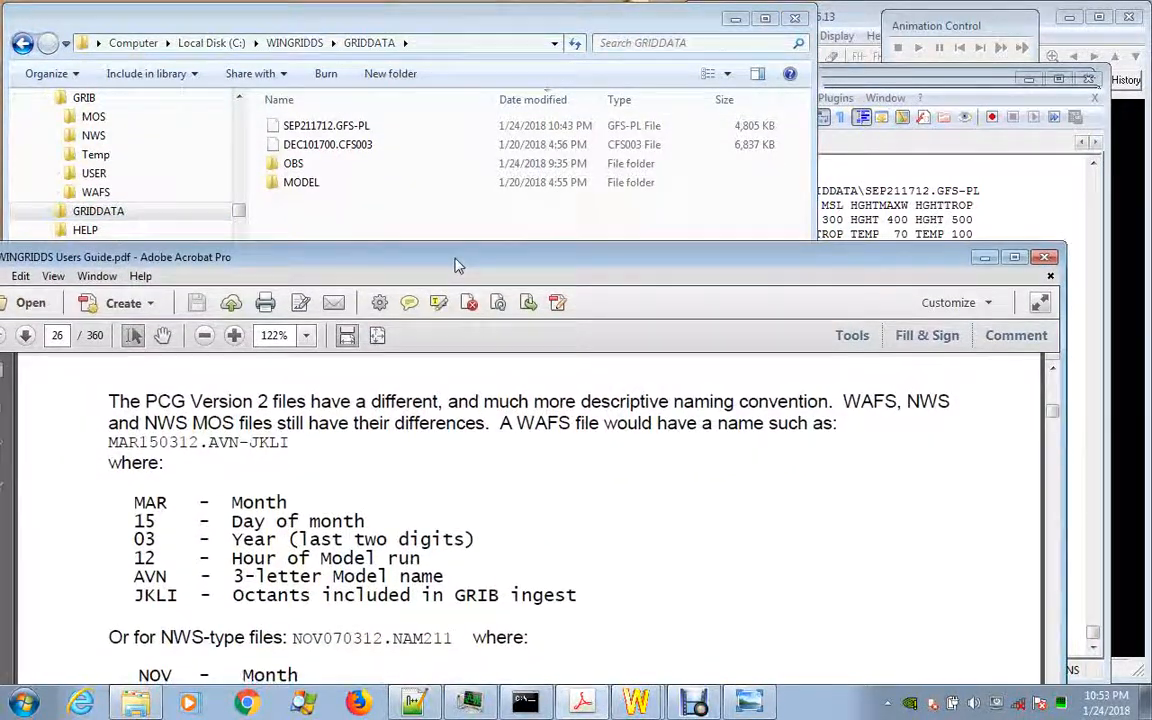
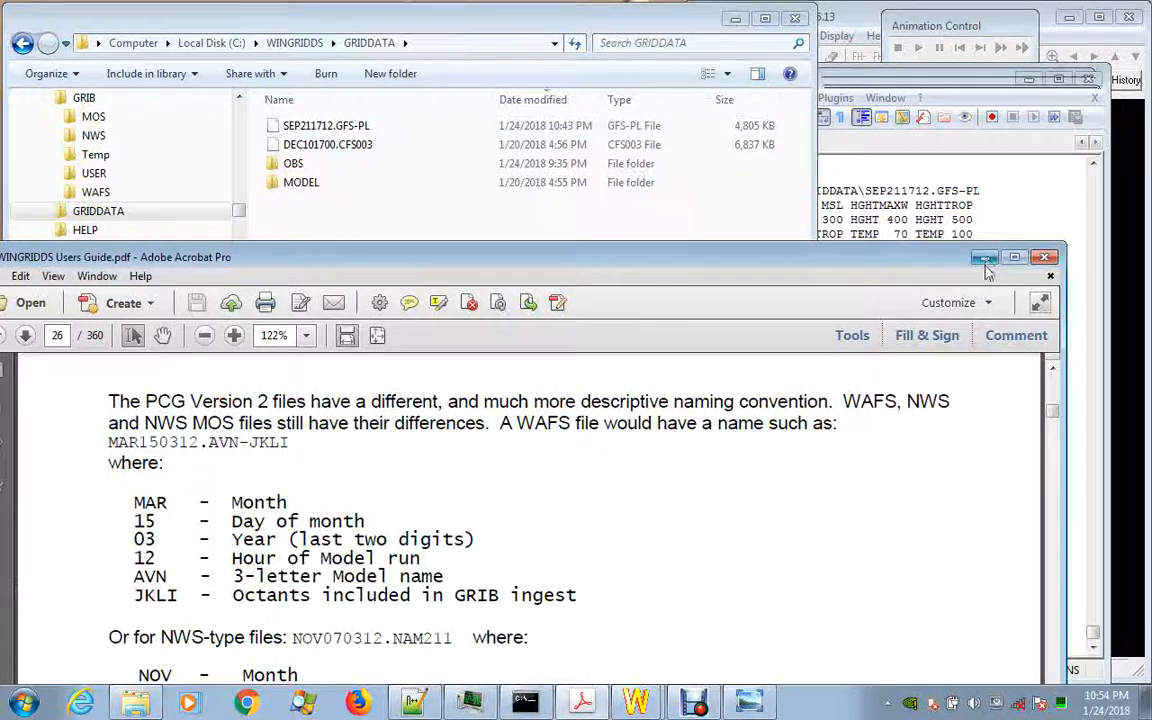
- Return to the Automated WAFS GRIB Data Ingest section on page 37 of the Users Guide
scroll(948, 480, down, 10)
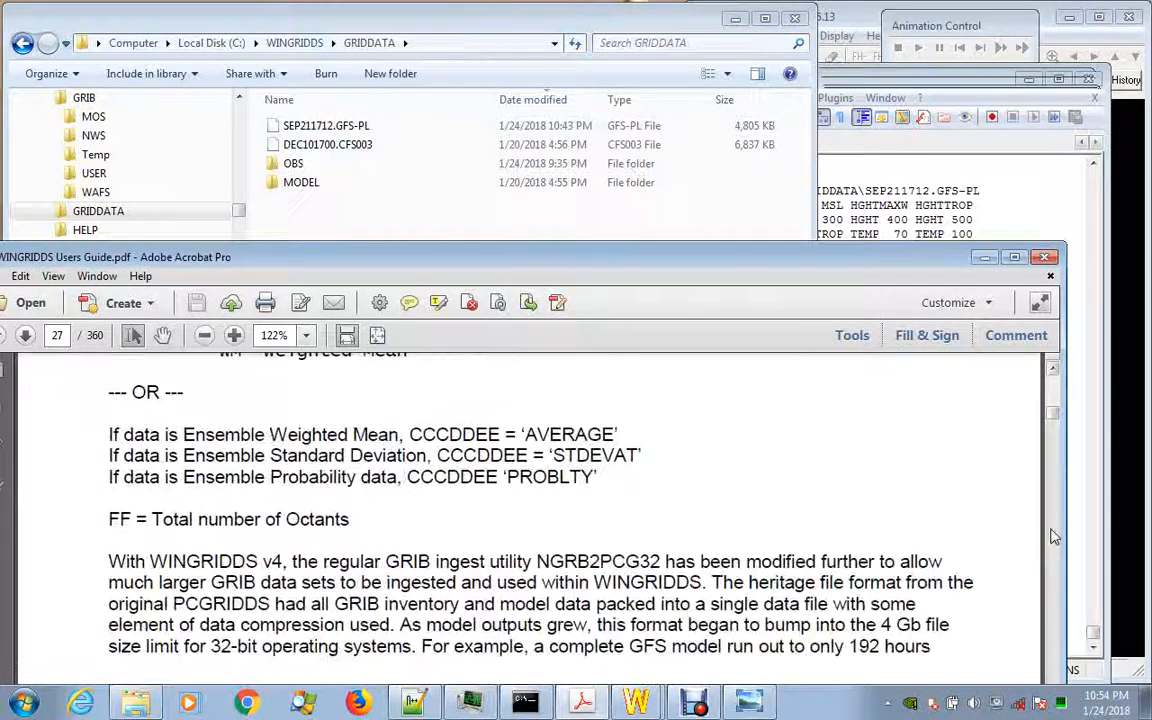
scroll(1052, 537, down, 20)
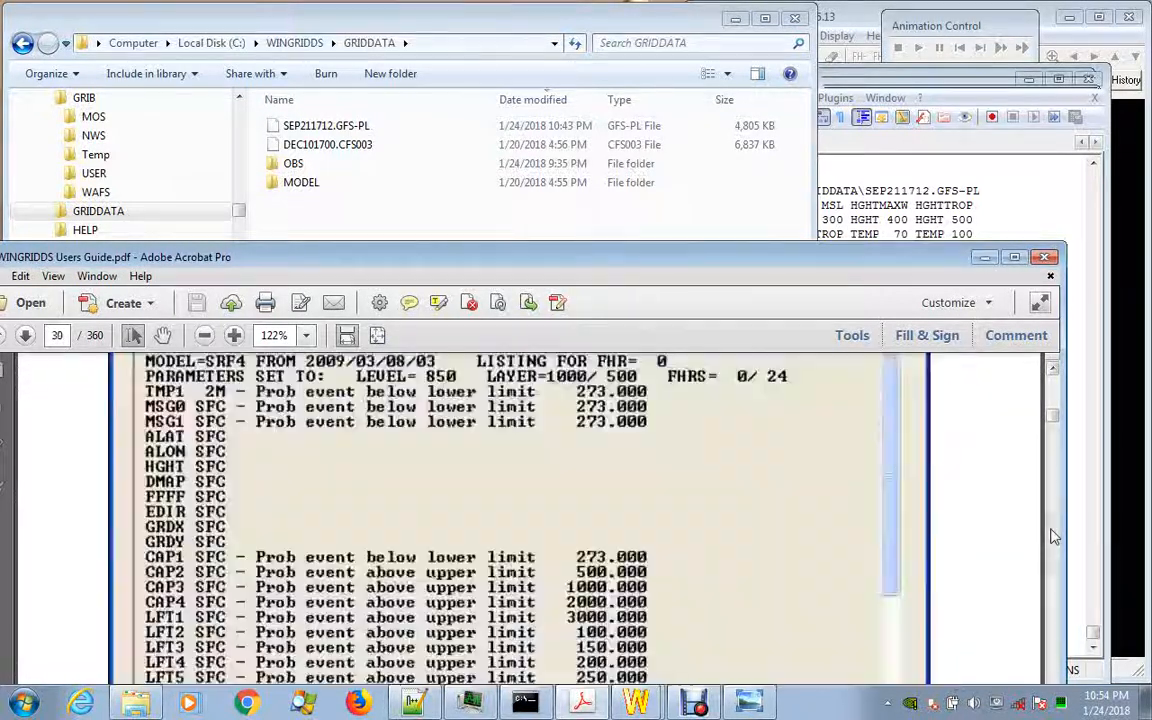
scroll(1052, 537, down, 20)
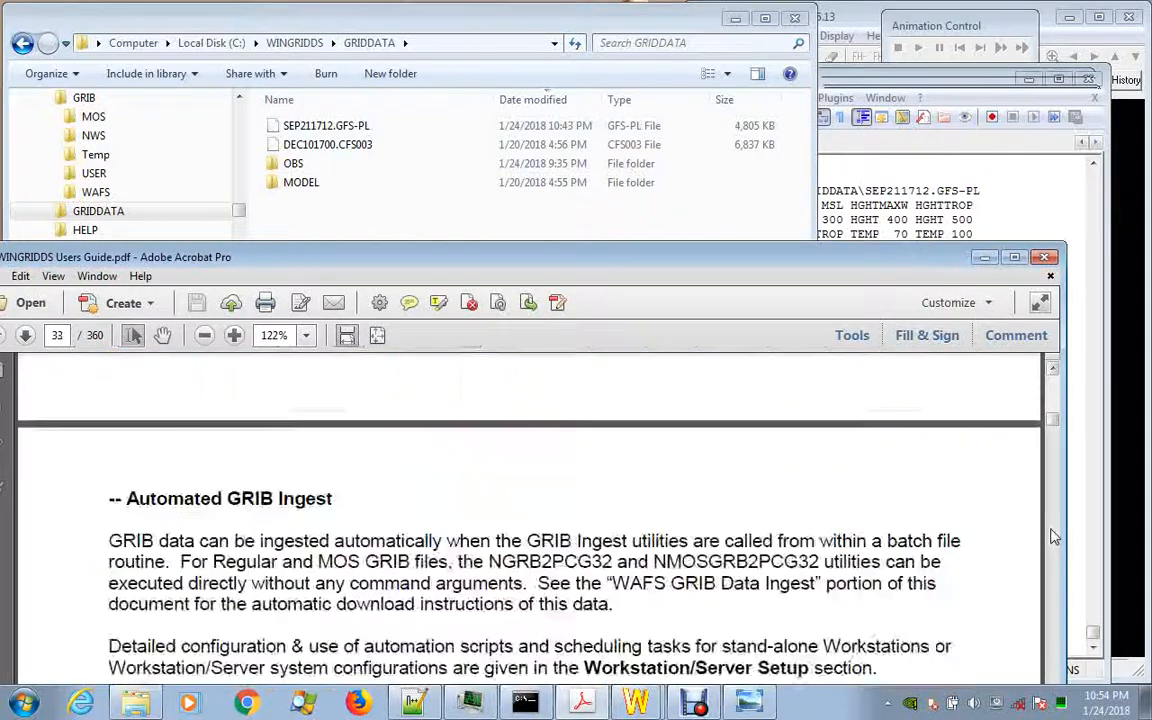
scroll(1052, 537, down, 10)
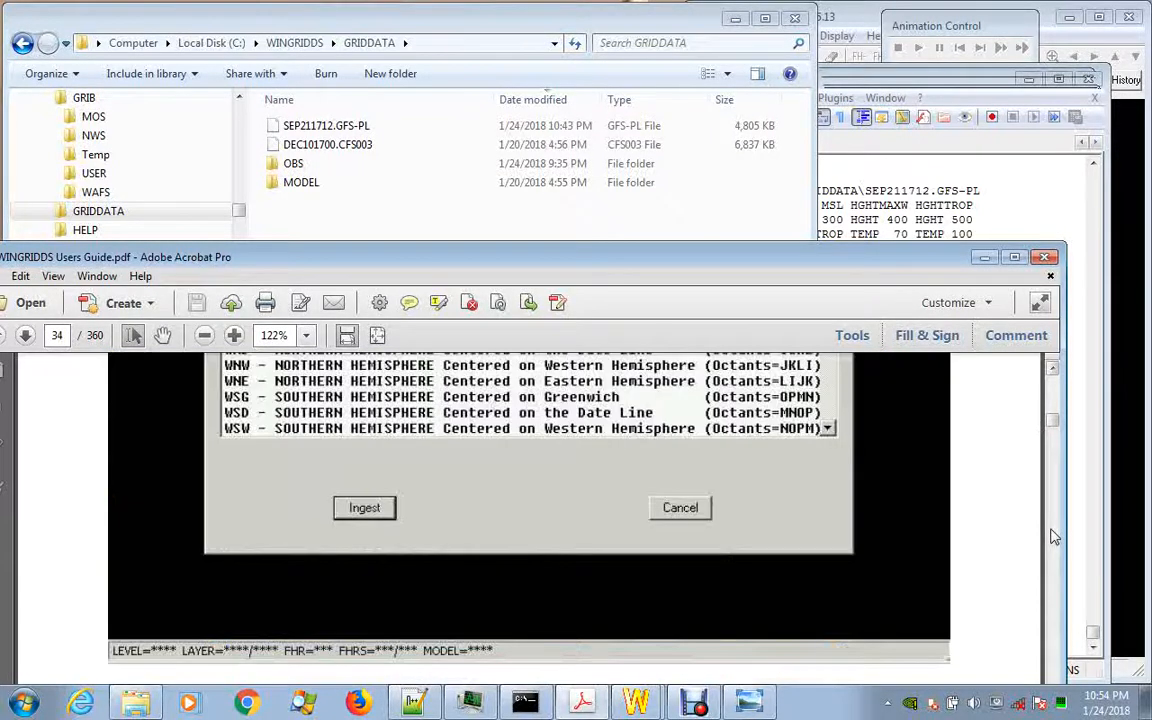
scroll(1052, 537, down, 20)
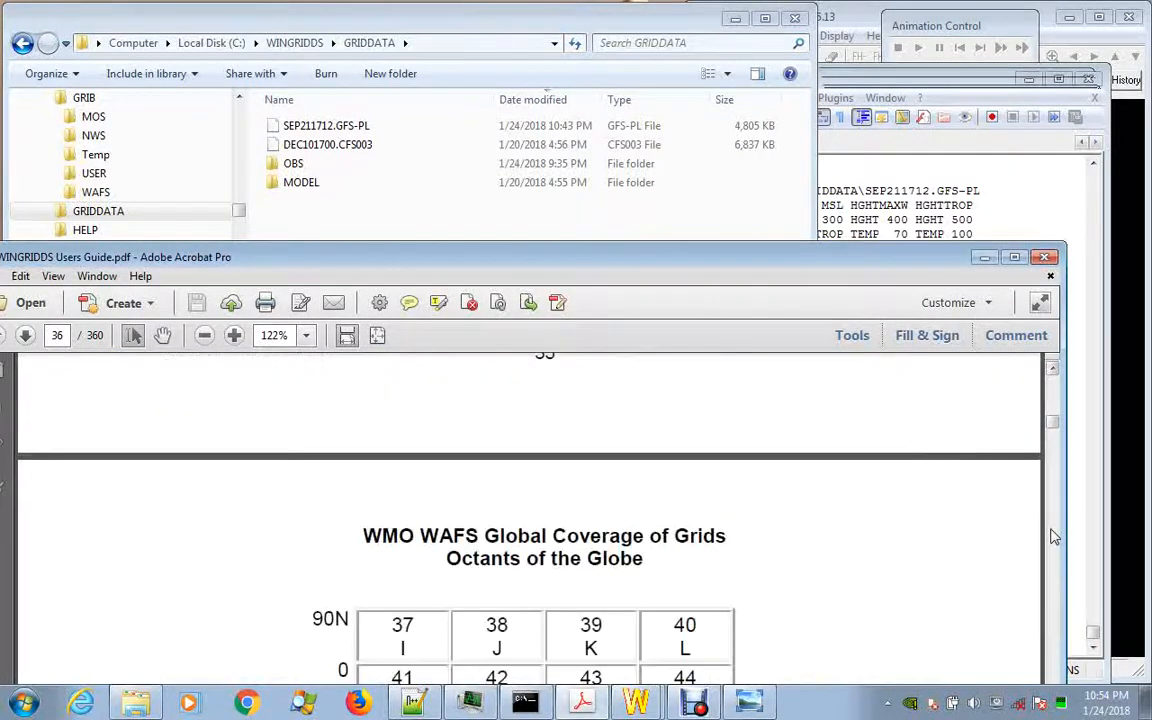
scroll(1052, 537, down, 10)
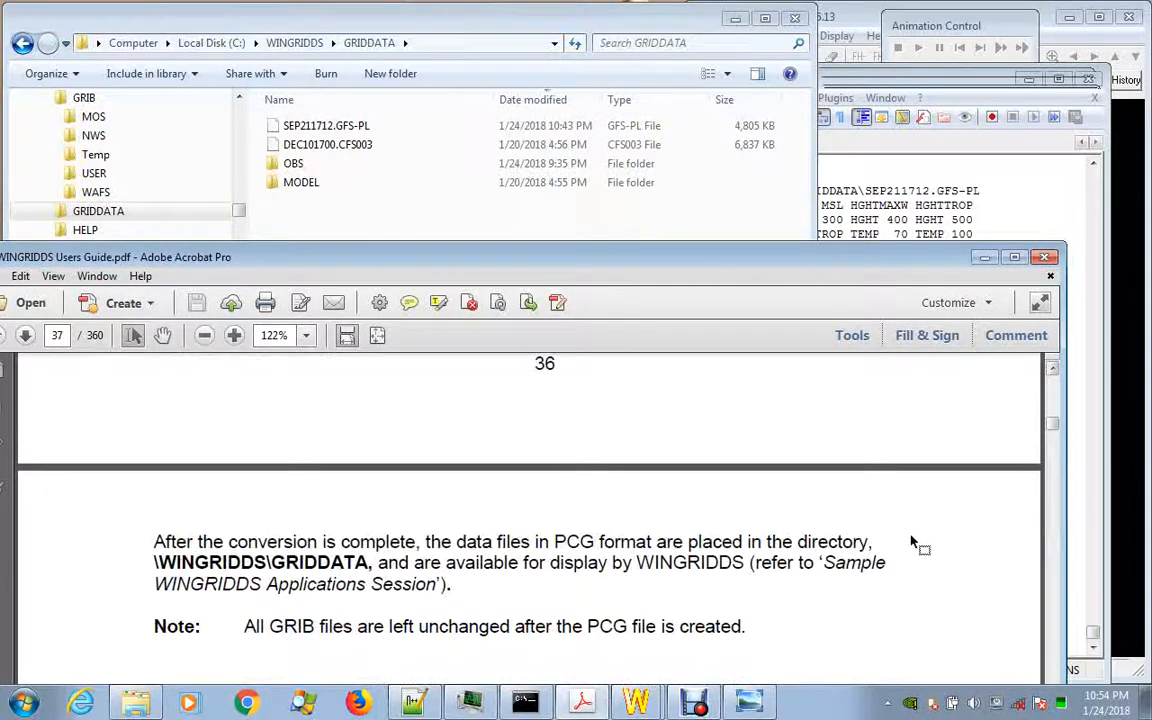
scroll(912, 542, down, 5)
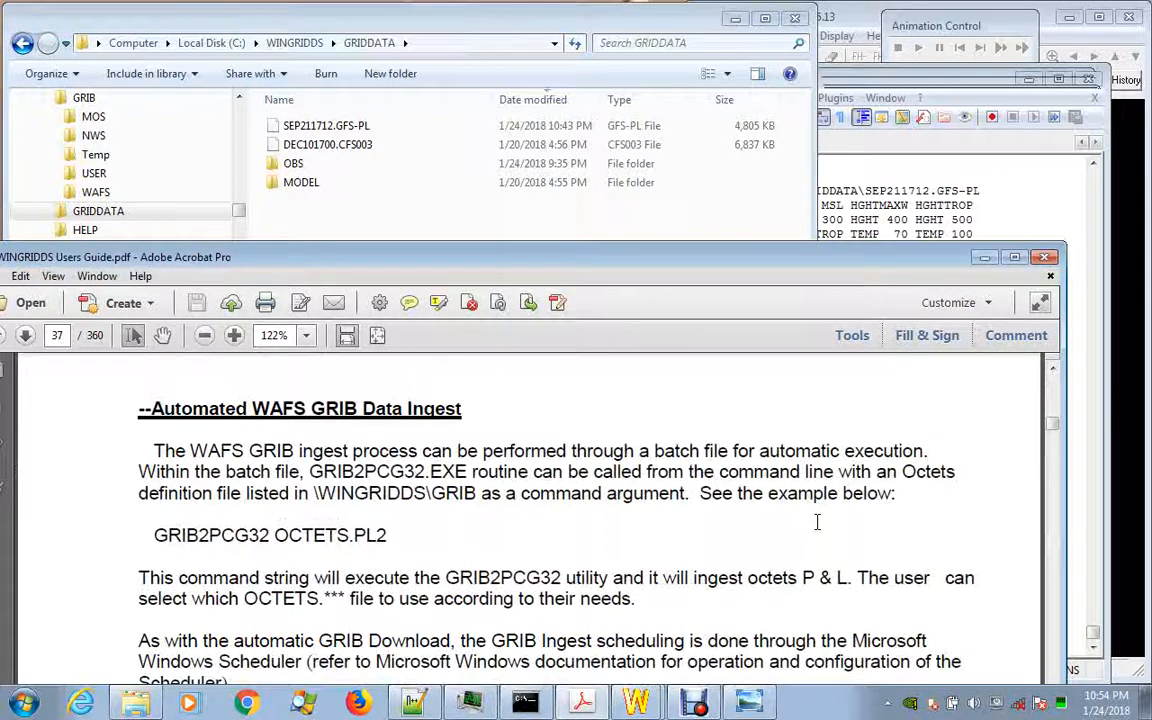
- Switch to WINGRIDDS, maximize it and open the data file SEP211712.GFS-PL from the GRIDDATA folder
click(734, 20)
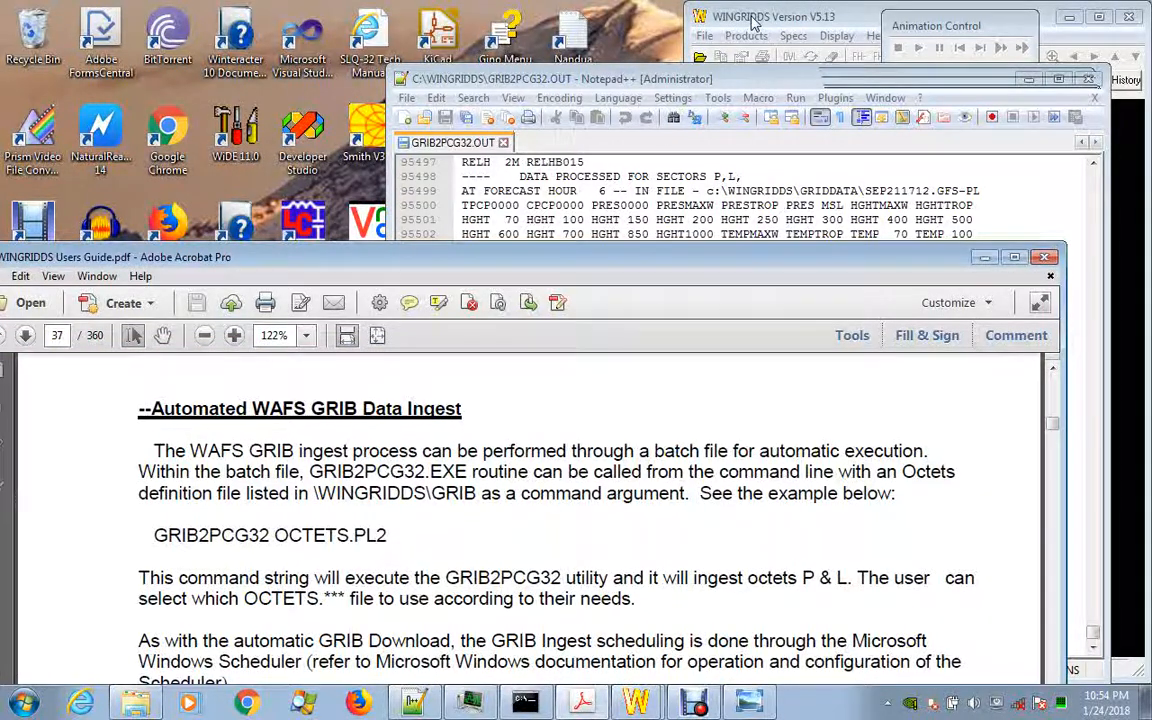
click(752, 20)
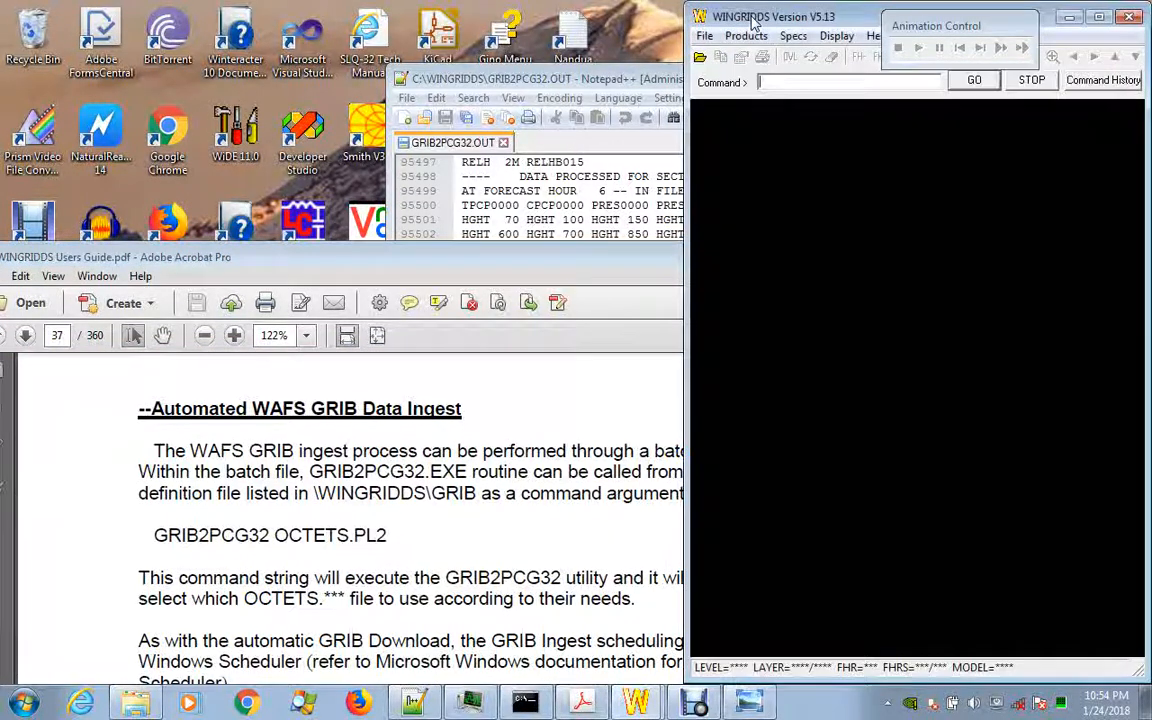
click(1098, 20)
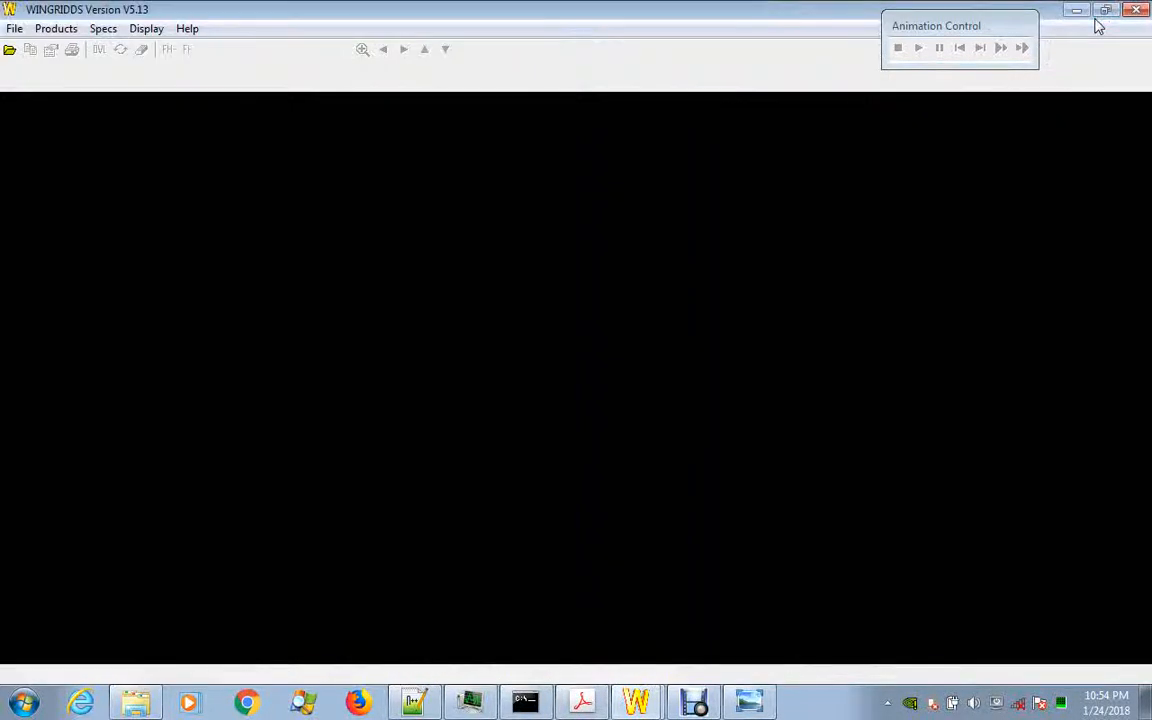
click(10, 50)
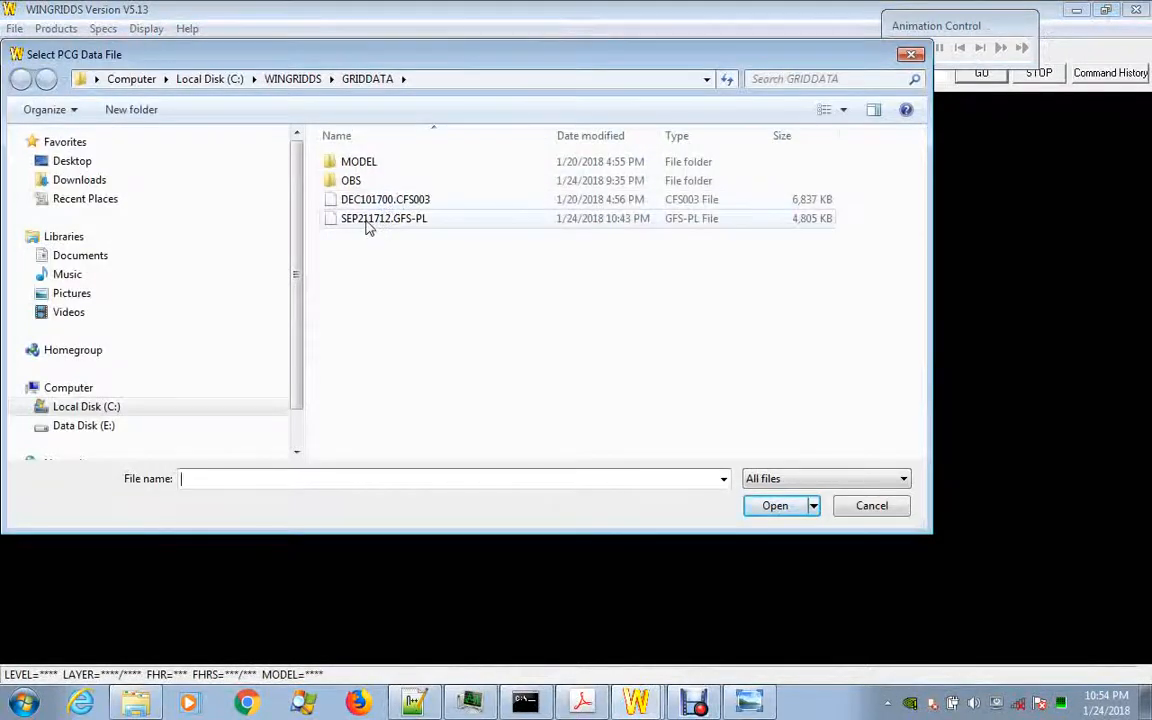
double_click(366, 220)
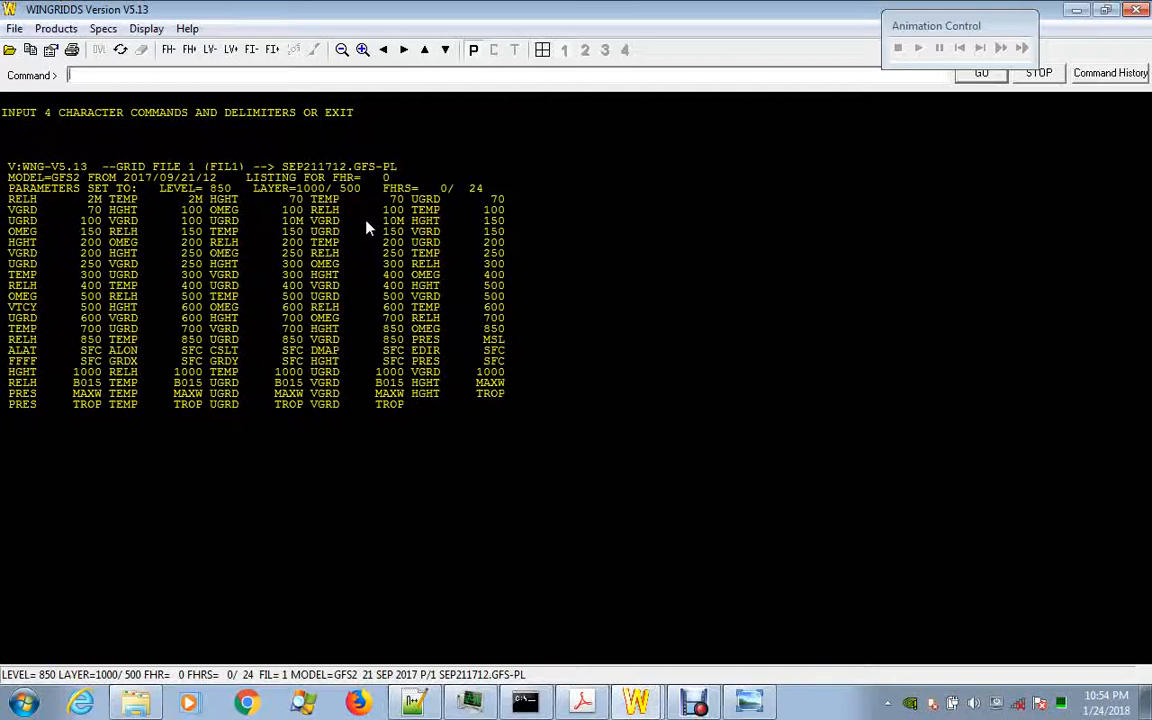
- Set a whole-globe display area with the AREA command and plot HGHT at the 850 level
text(AREA)
text(0 0 0)
key(Return)
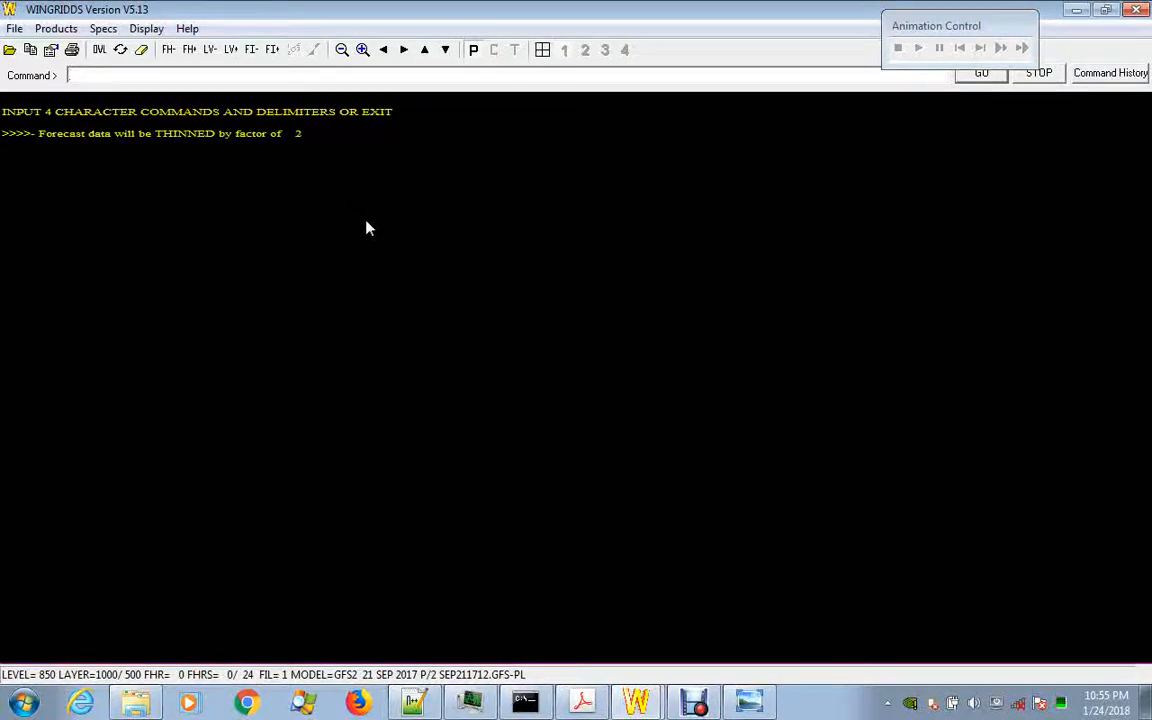
text(HGHT)
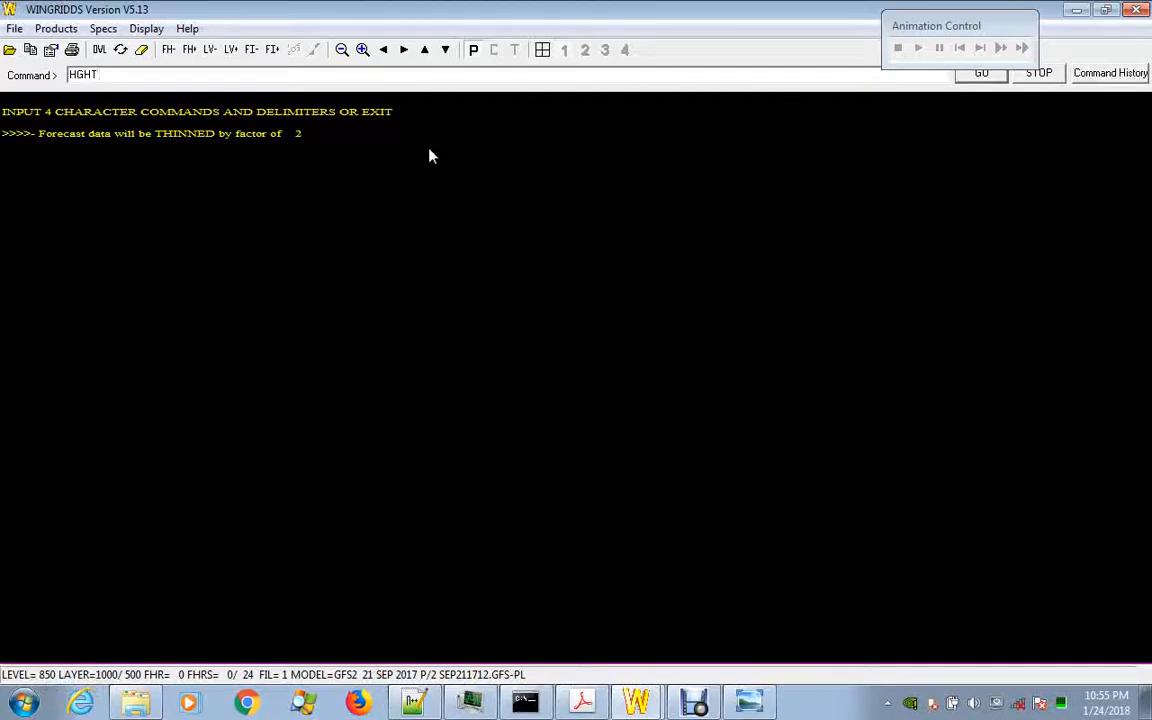
key(Return)
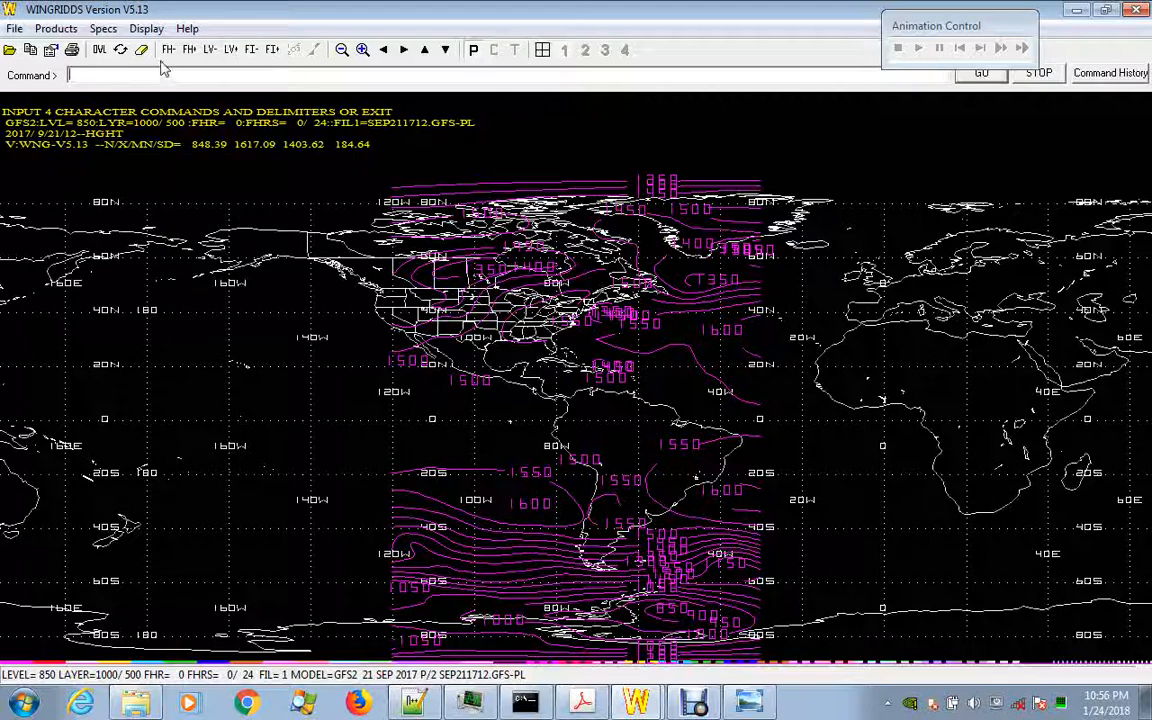
- Review the WAFS Area Selection Menu down to the pole-to-pole PL2 entry, and close it without ingesting
click(13, 31)
click(88, 115)
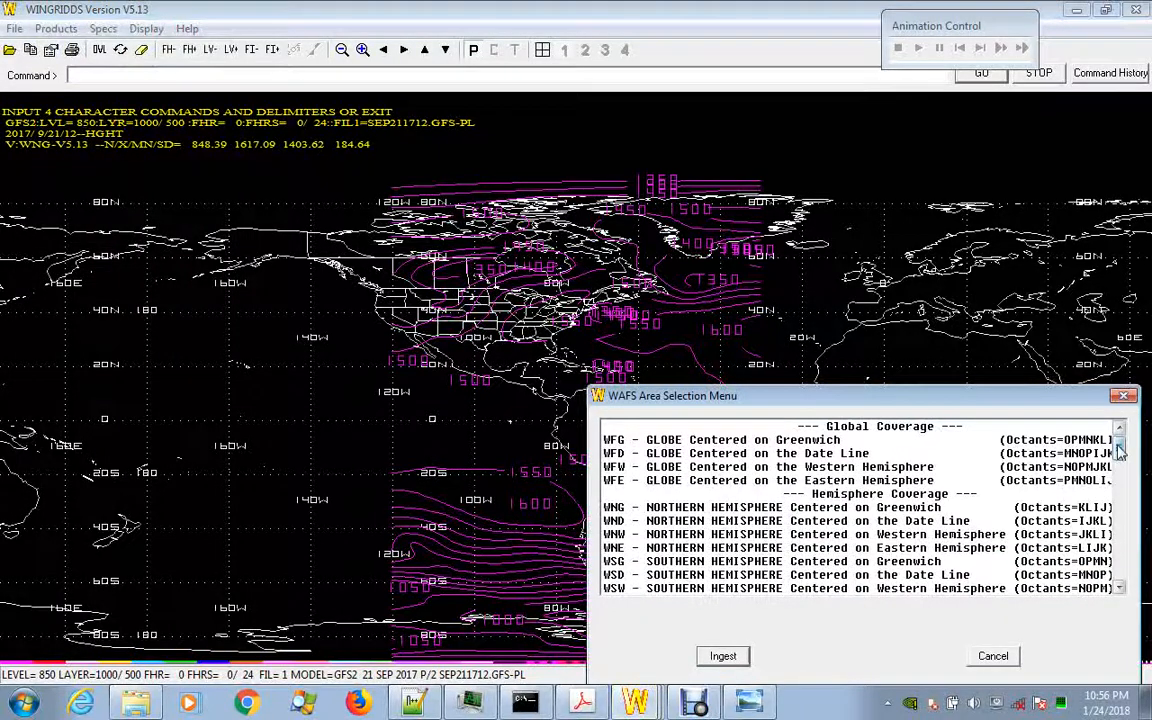
drag(1119, 452, 1124, 527)
scroll(1125, 537, down, 1)
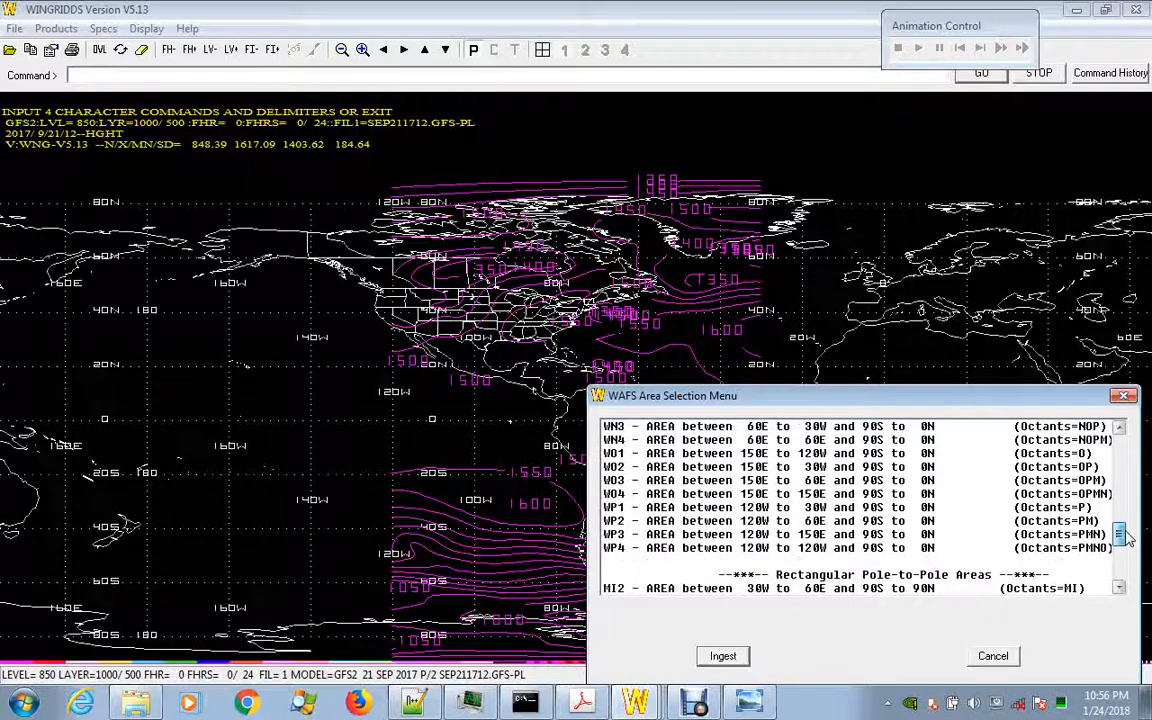
drag(1125, 537, 1126, 568)
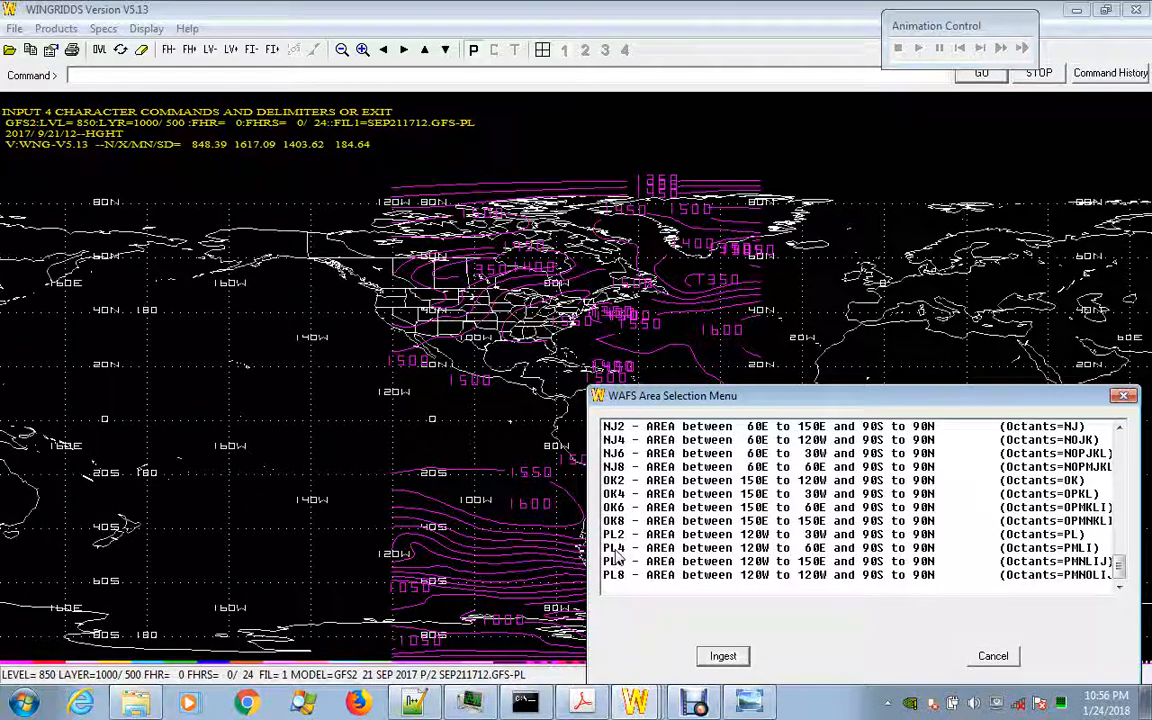
click(991, 655)
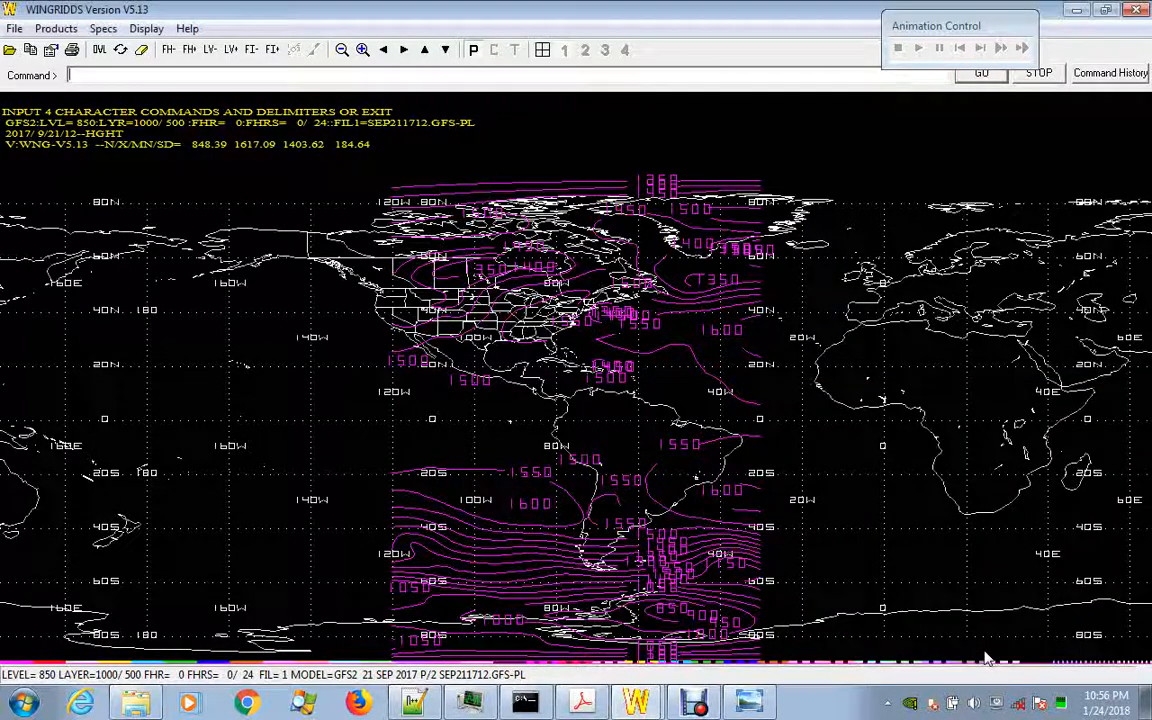
- Minimize WINGRIDDS, run GRIB2PCG32 from the C:\WINGRIDDS command prompt to ingest WAFS octets P, M, L and I, and minimize the prompt
click(1076, 12)
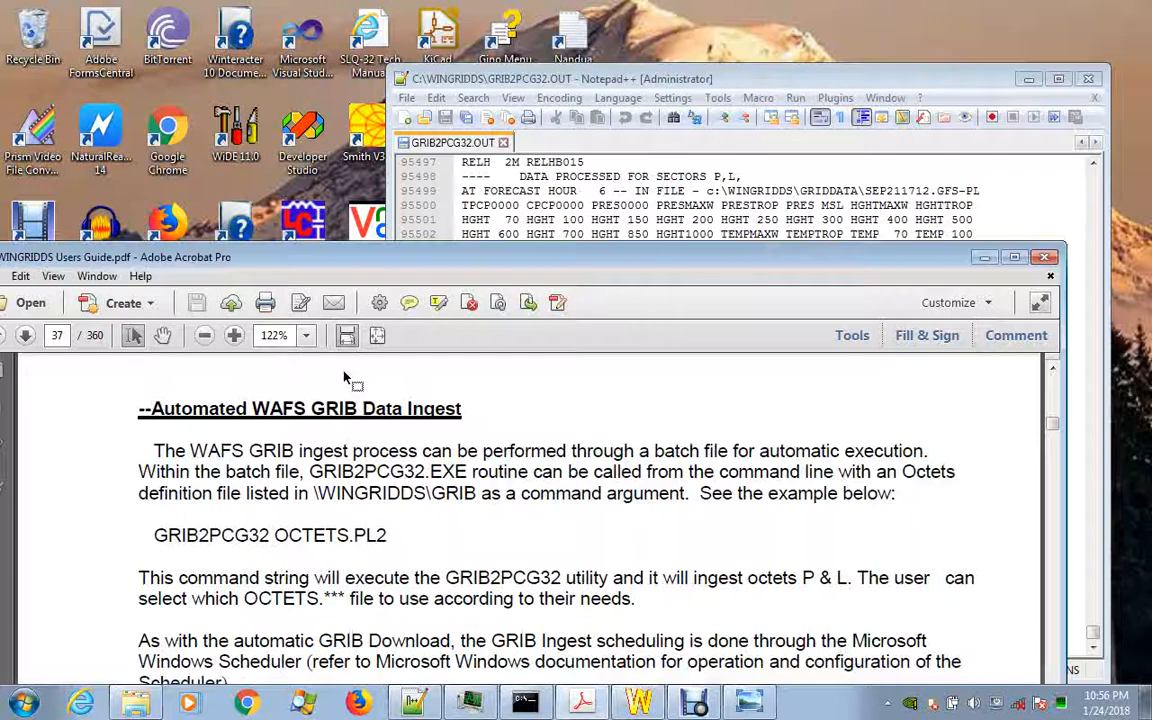
click(525, 703)
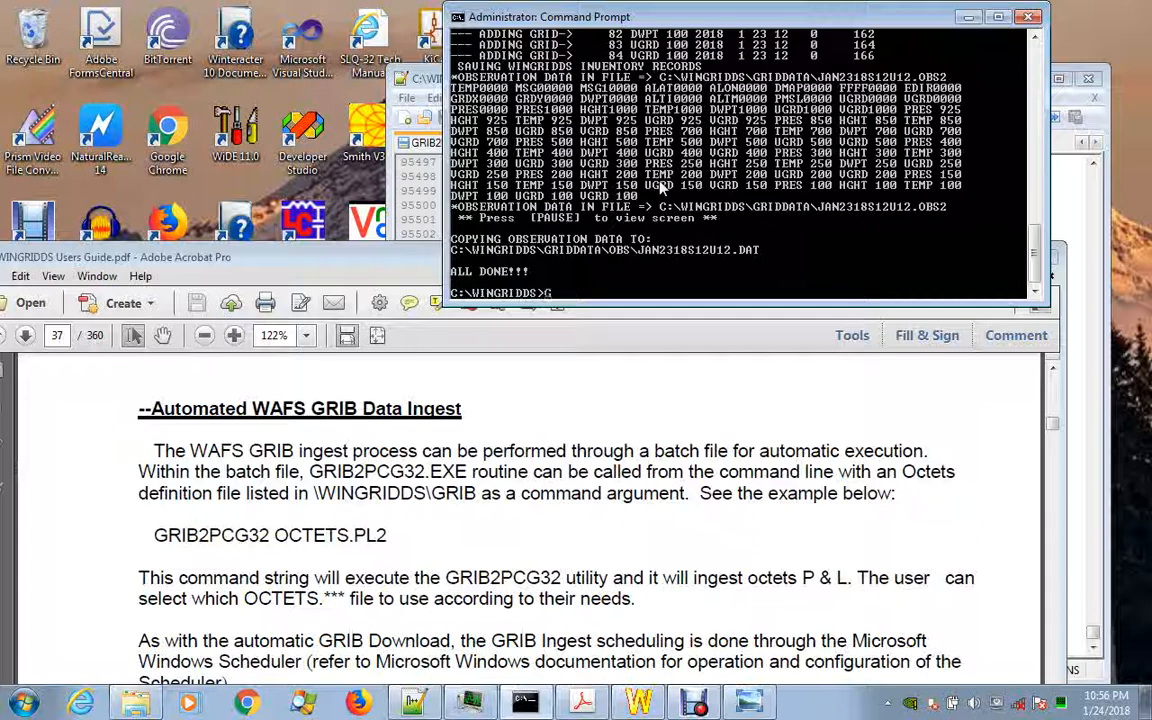
text(RIB2PCG3)
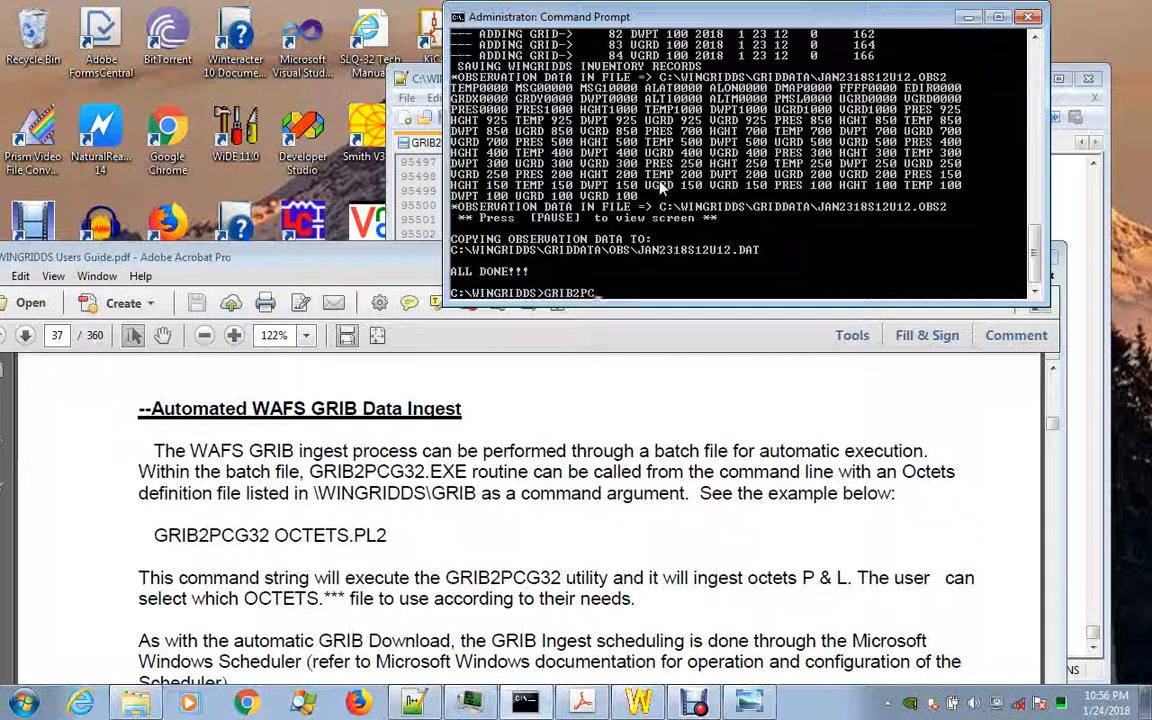
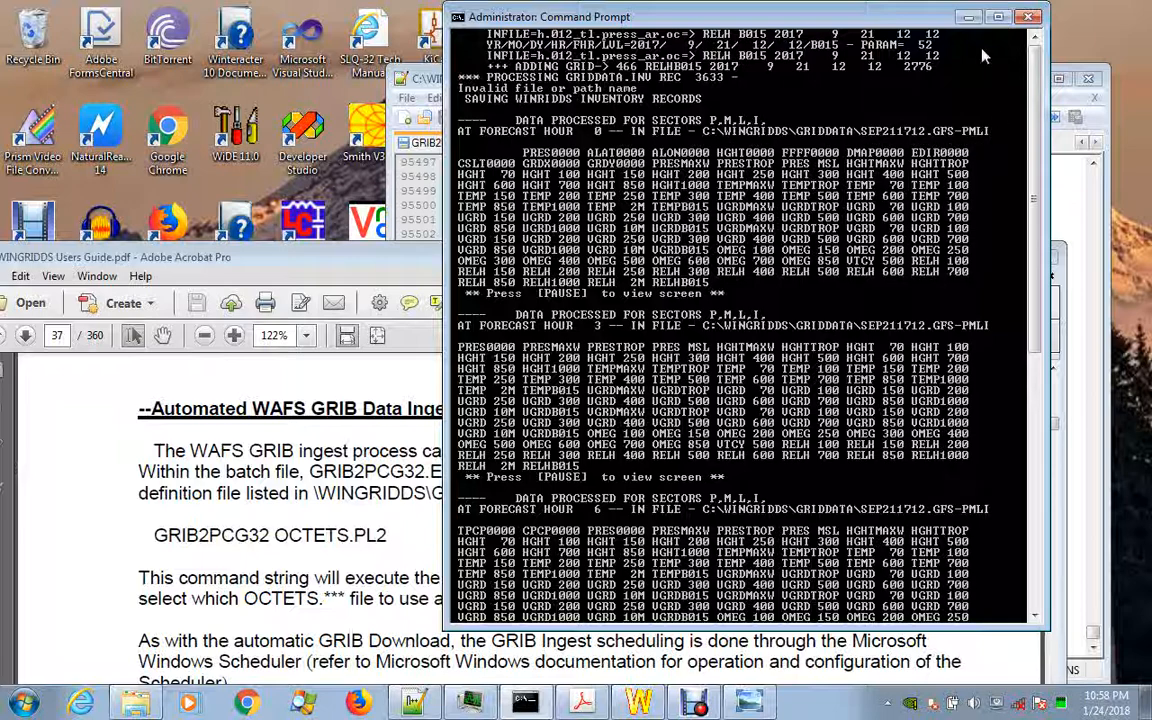
click(968, 18)
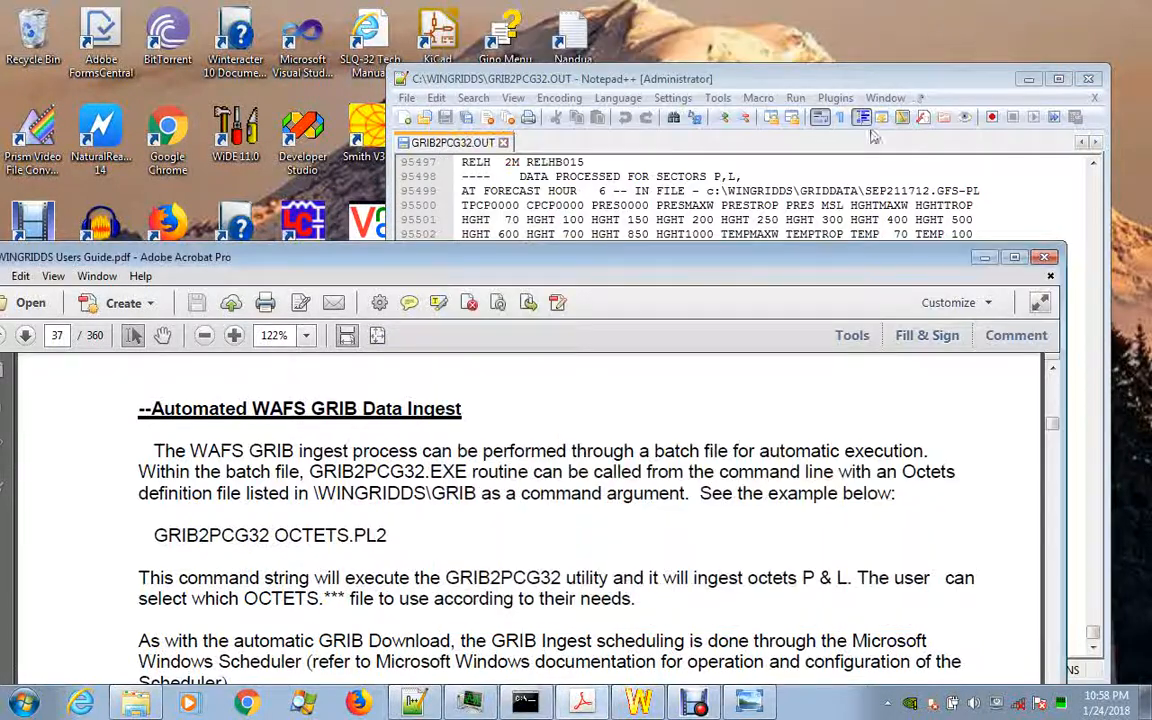
click(145, 706)
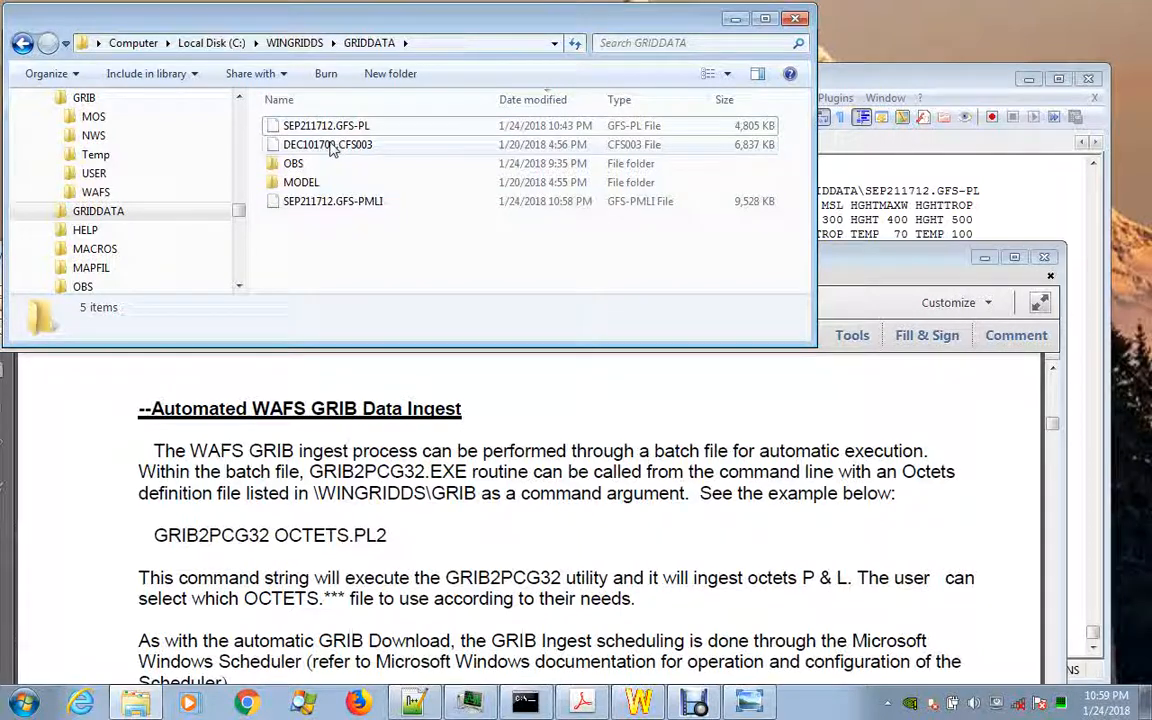
click(303, 183)
double_click(303, 183)
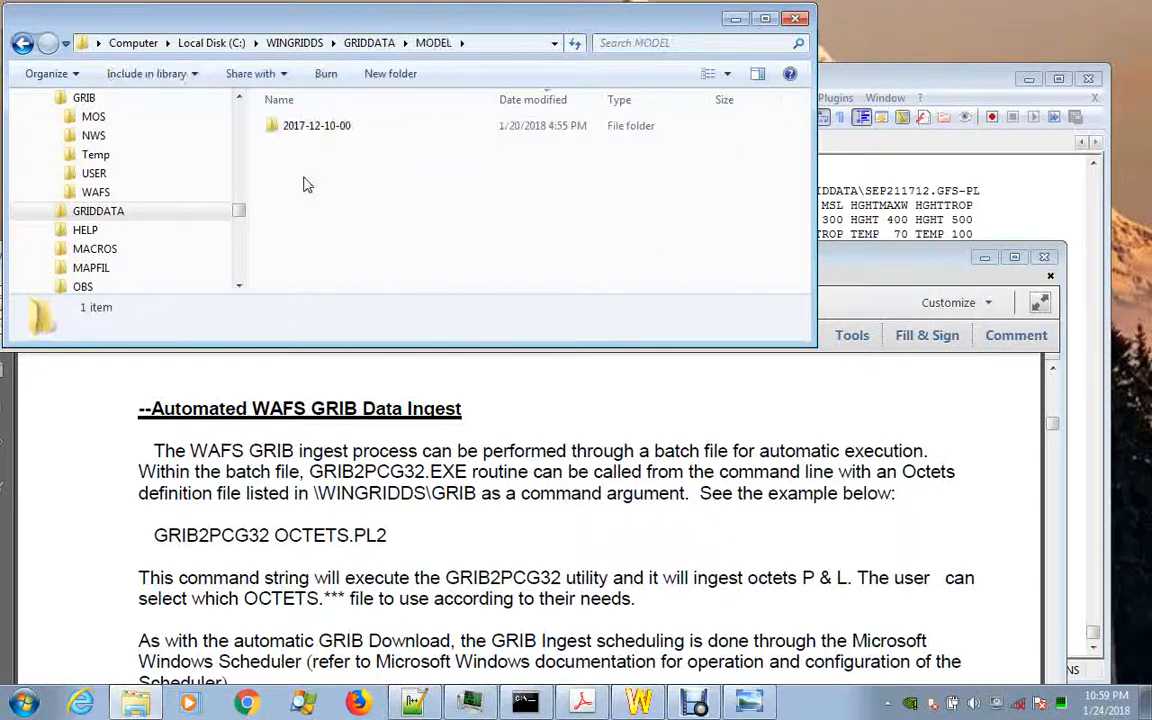
double_click(303, 126)
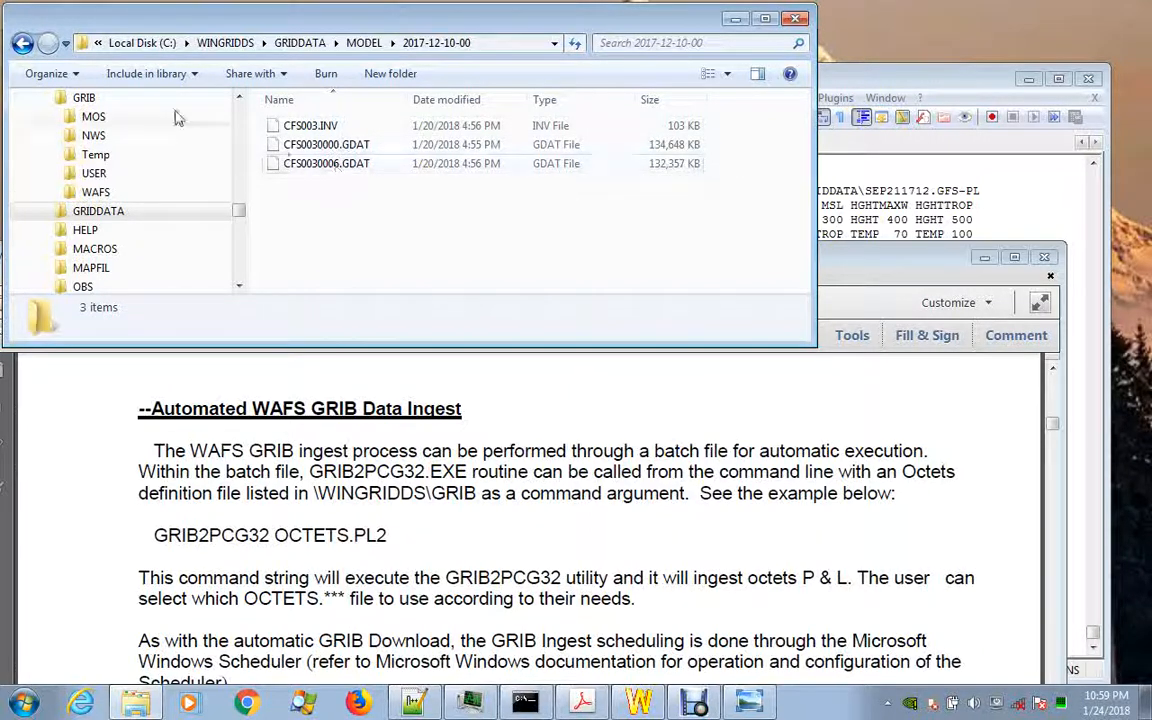
click(22, 43)
click(22, 43)
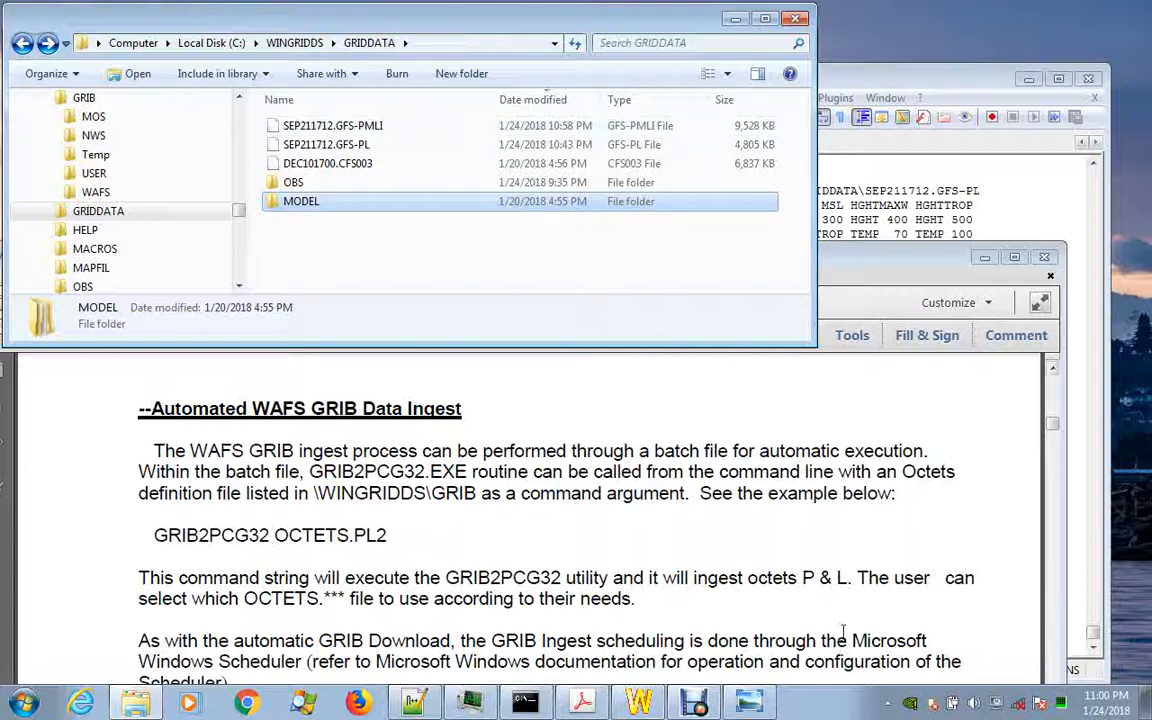
- Switch to WINGRIDDS and open the data file SEP211712.GFS-PMLI from the GRIDDATA folder
click(639, 703)
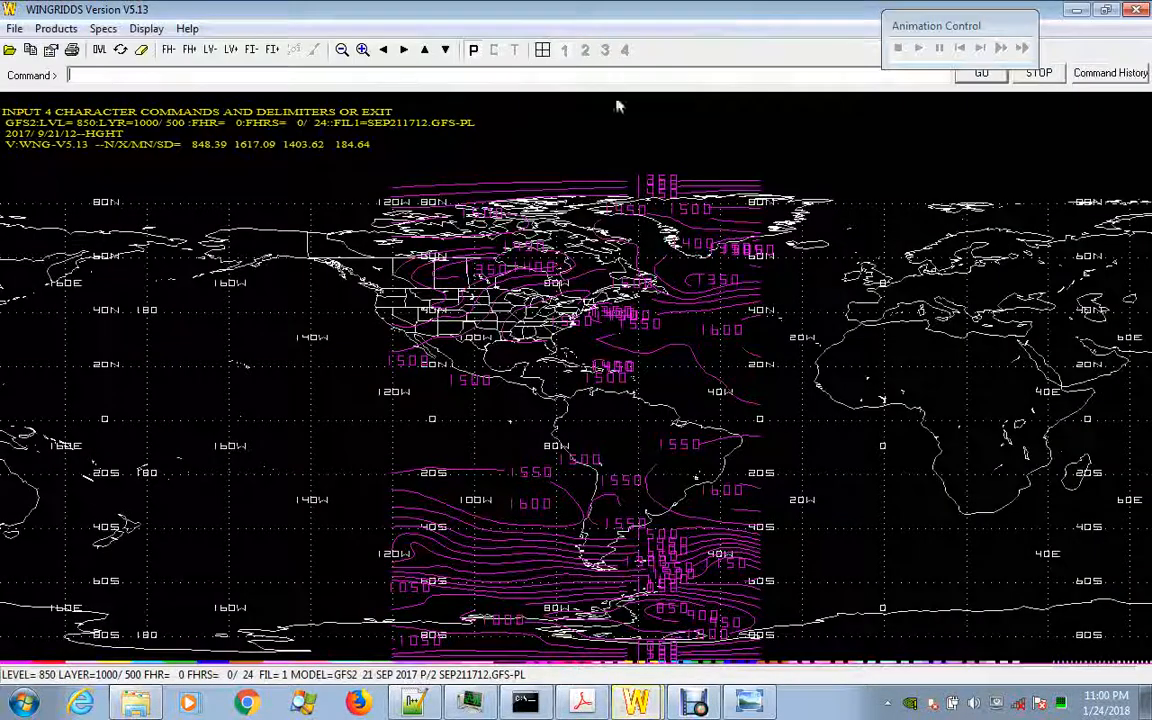
click(10, 50)
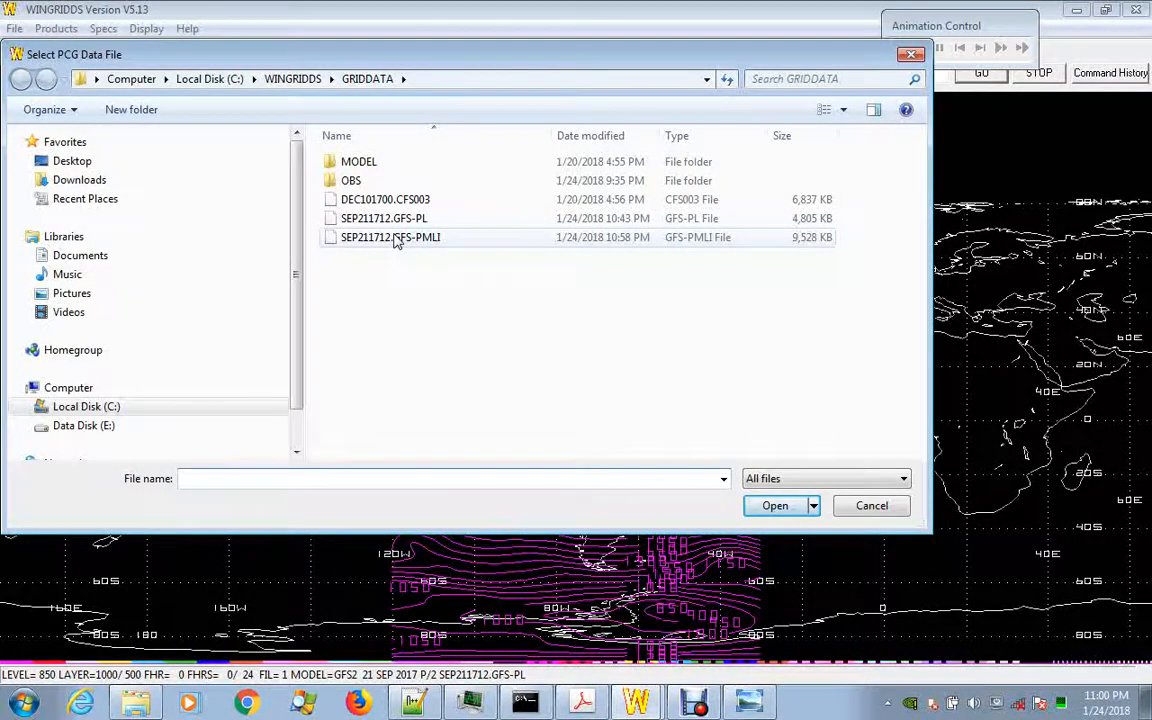
double_click(395, 240)
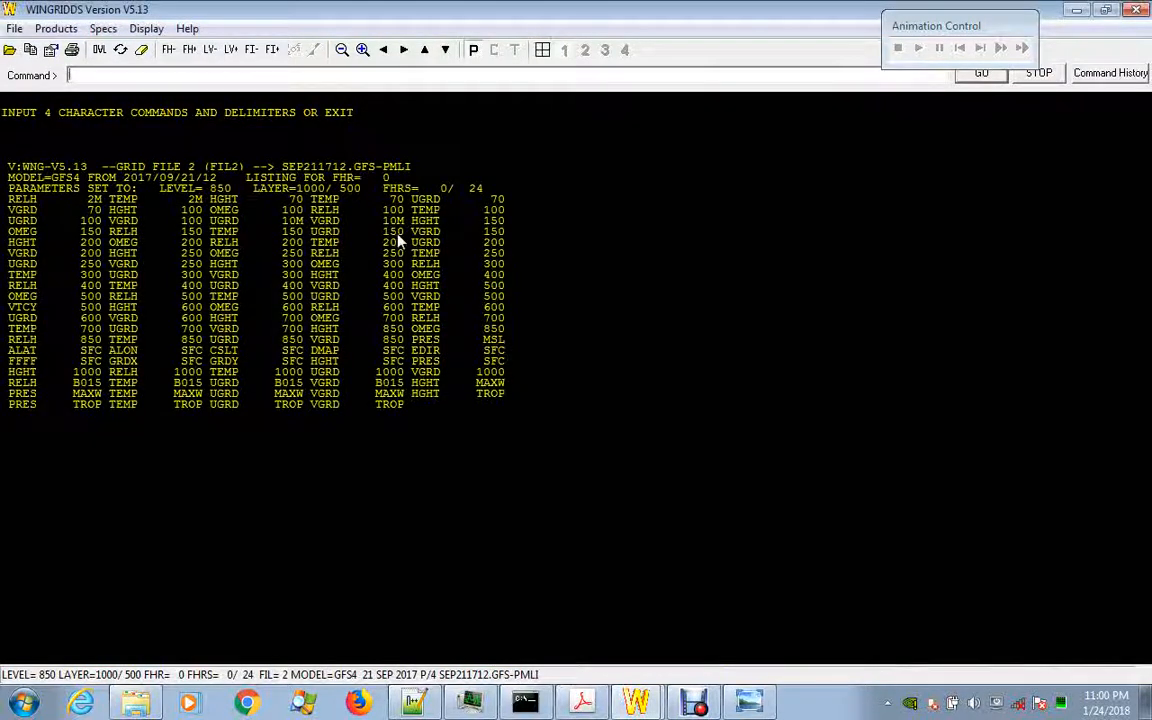
- Set a whole-globe display area for the SEP211712.GFS-PMLI data with the AREA command
text(AREA)
text( DOO)
key(Return)
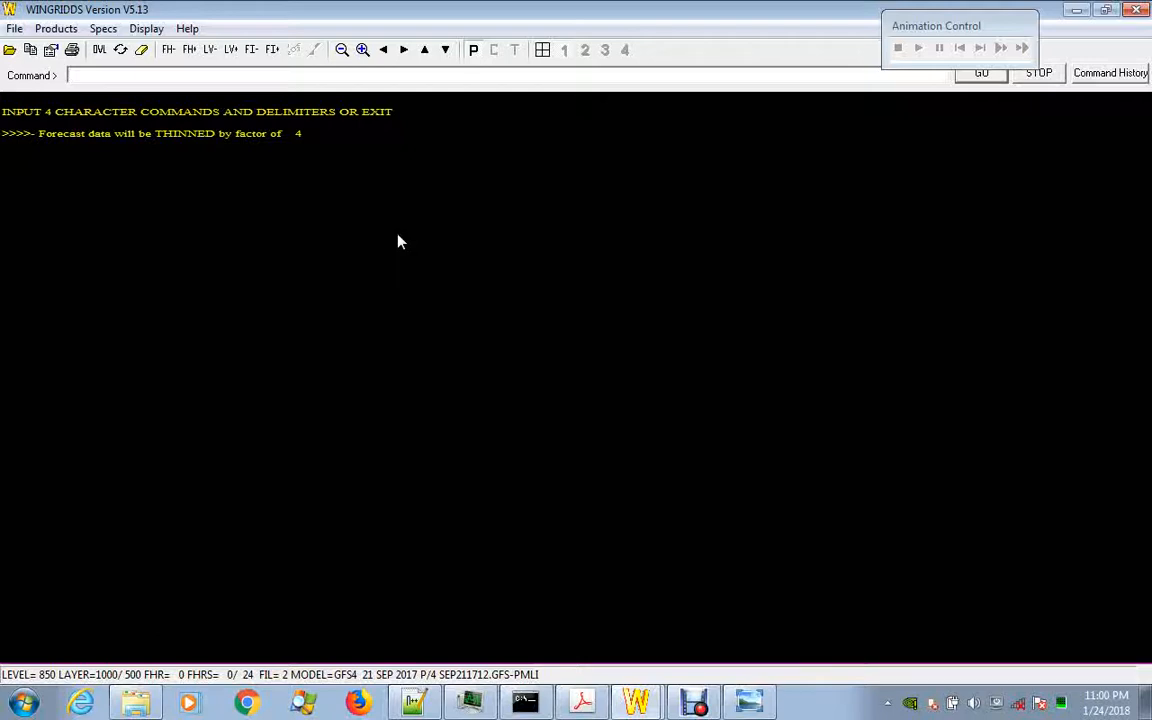
- Plot HGHT at the 850 level and overlay the WIND field on it
text(HGHT)
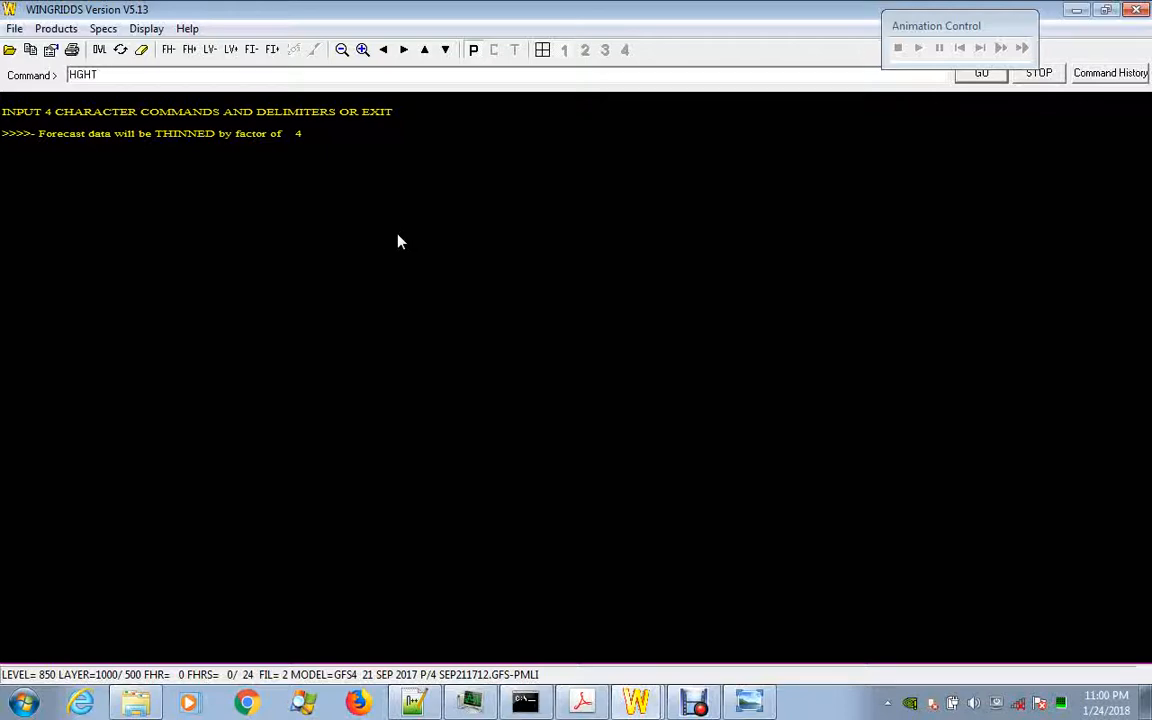
key(Return)
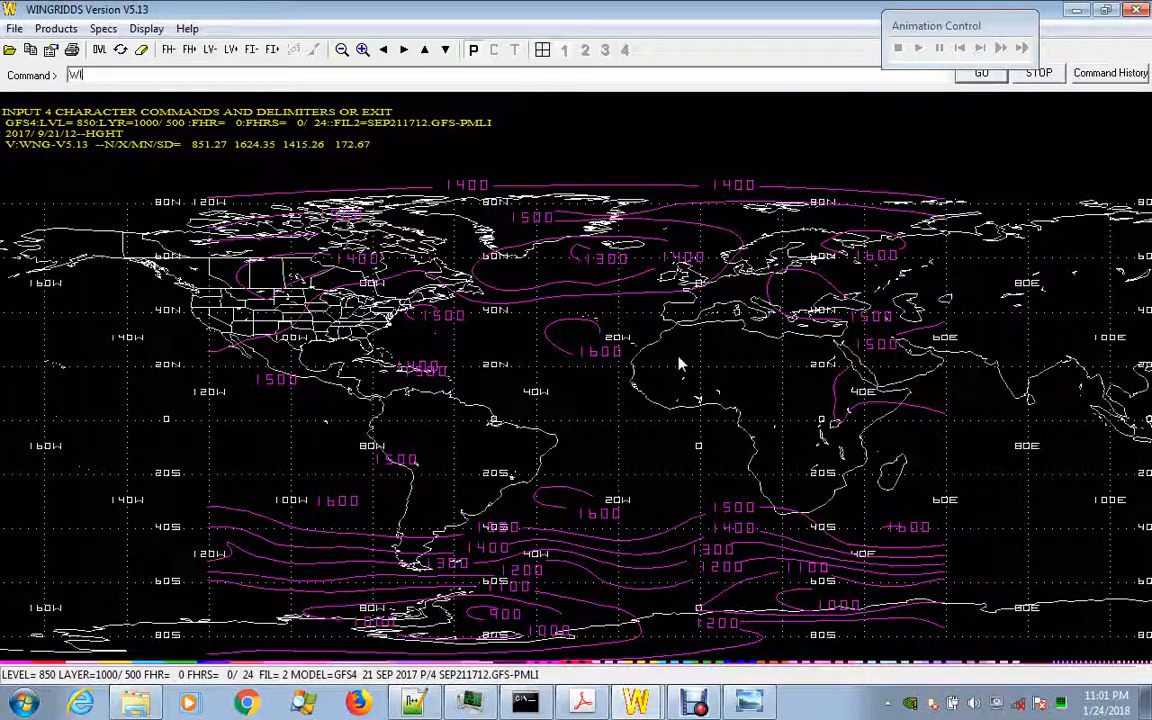
text(ND/)
key(Return)
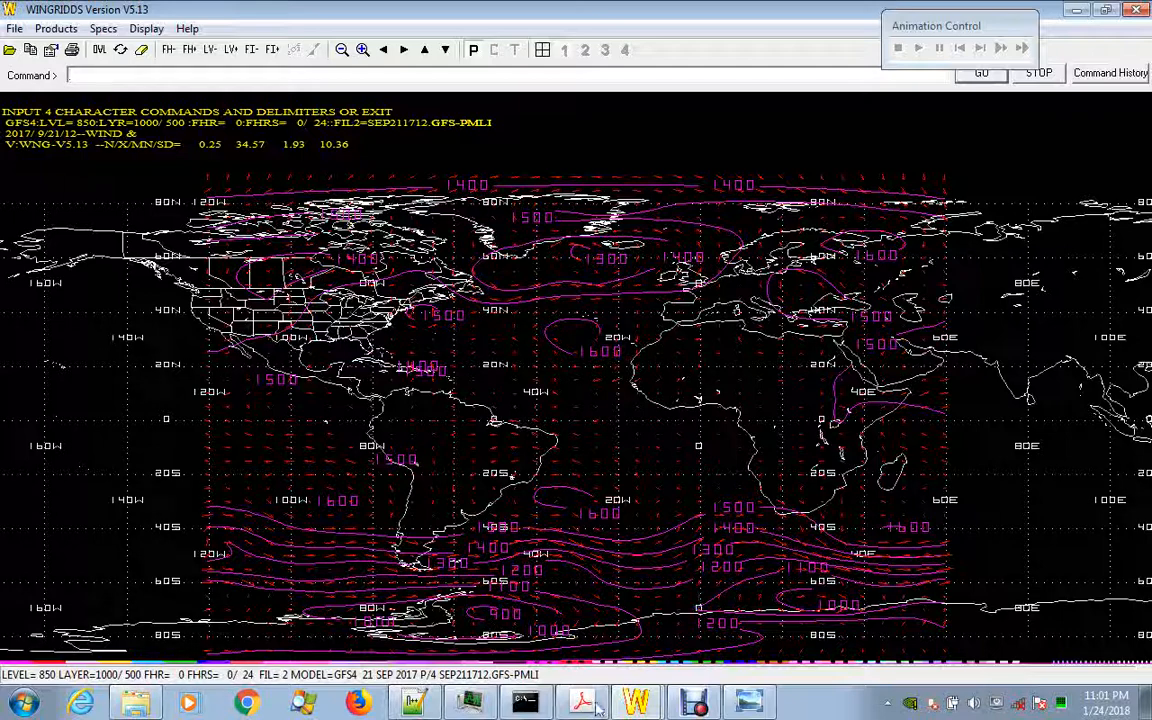
- Switch to Notepad++, reload the modified GRIB2PCG32.OUT log, and review its closing inventory records for sectors P, M, L and I
click(418, 703)
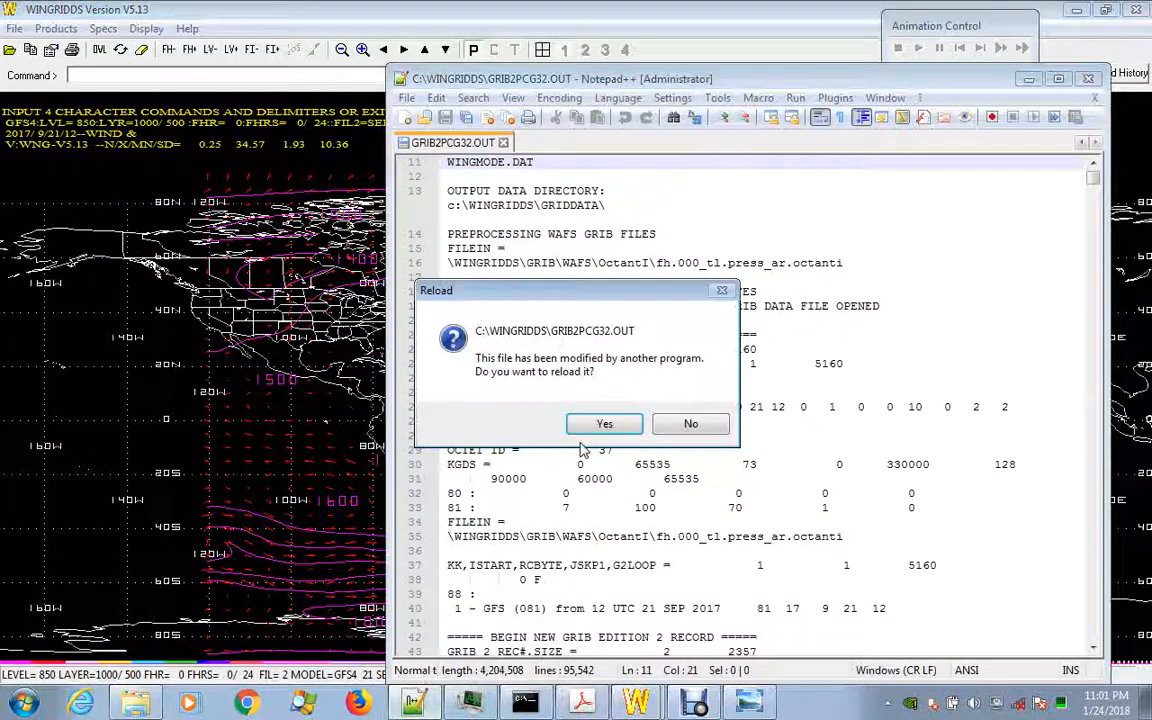
click(592, 428)
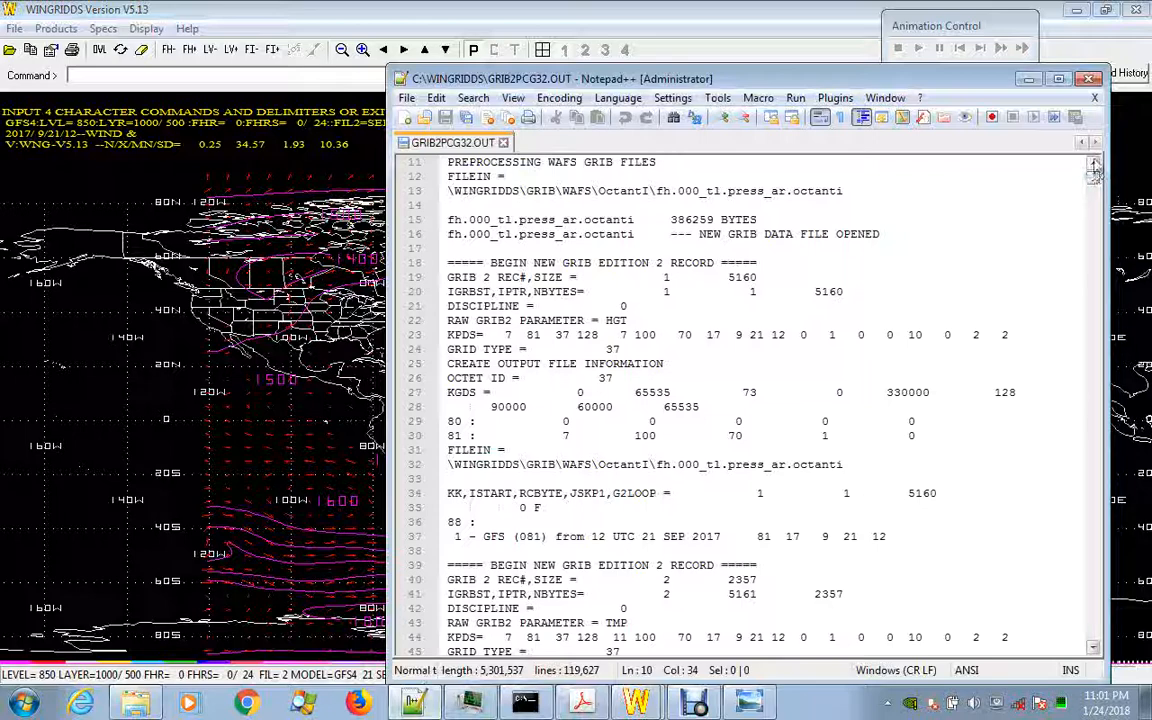
drag(1095, 178, 1088, 281)
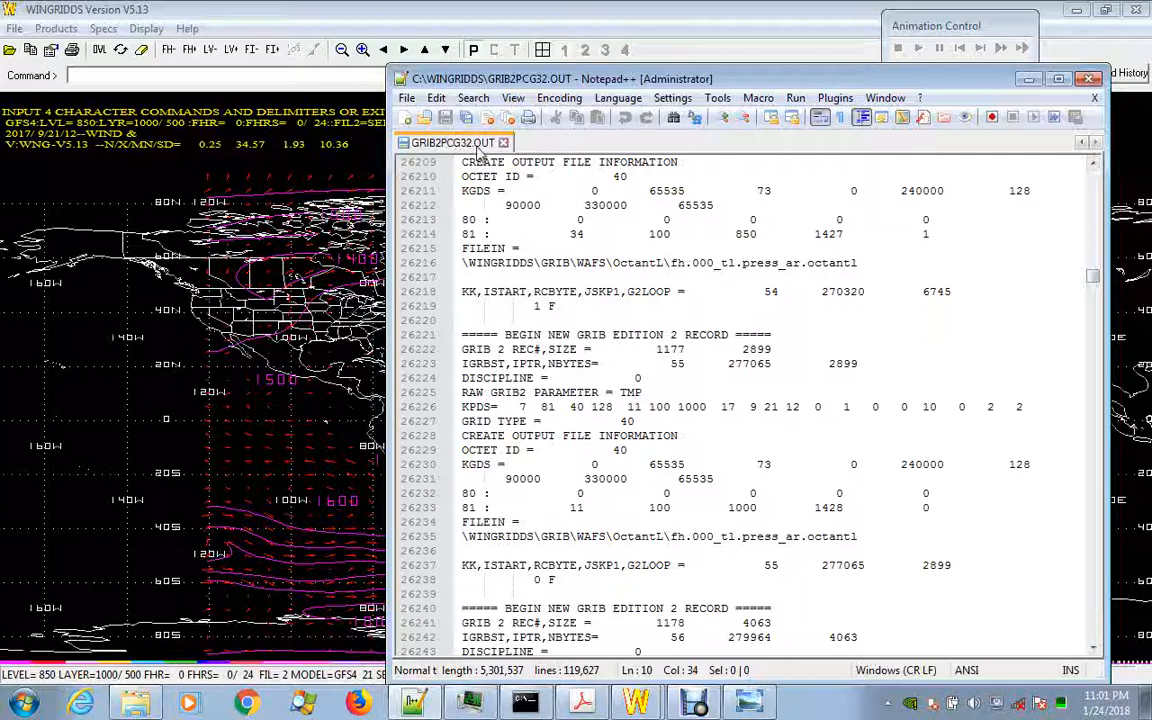
drag(1096, 288, 1093, 632)
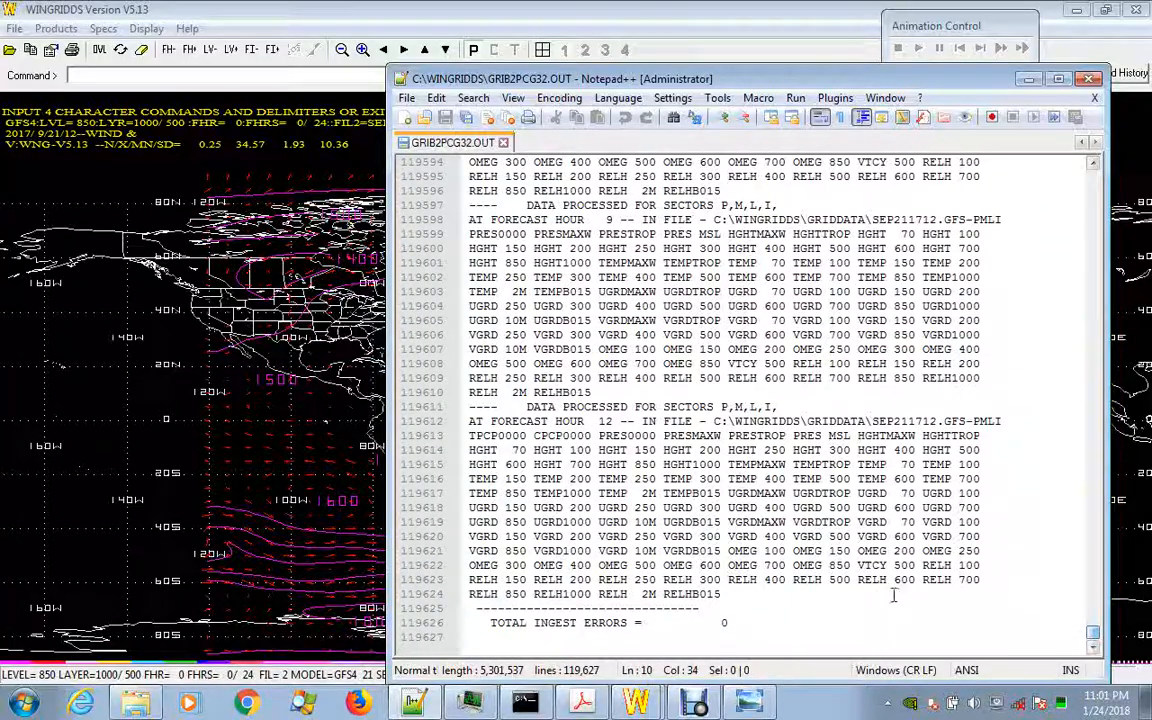
scroll(984, 325, up, 19)
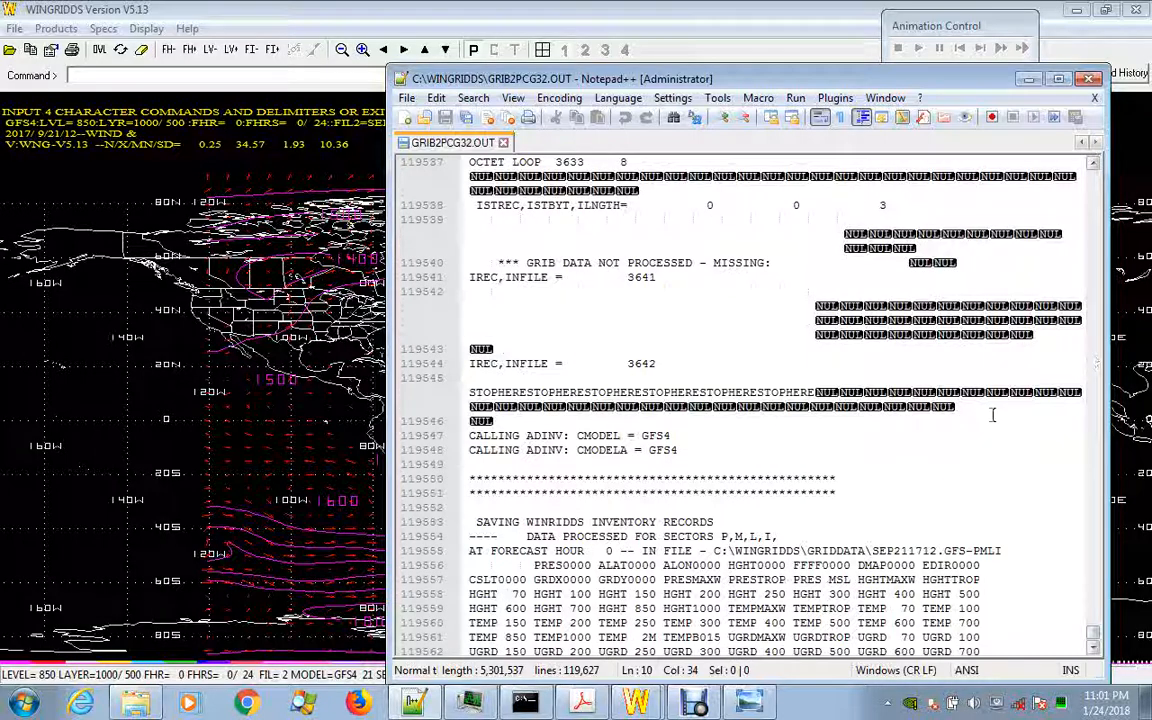
scroll(993, 415, down, 4)
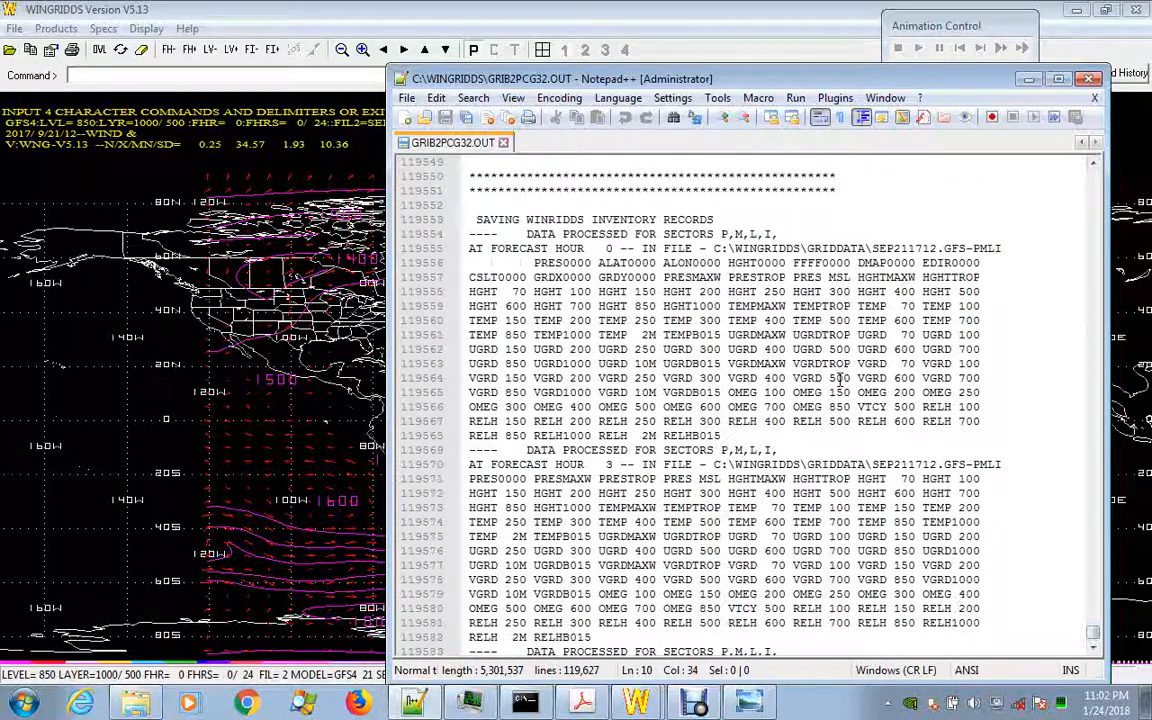